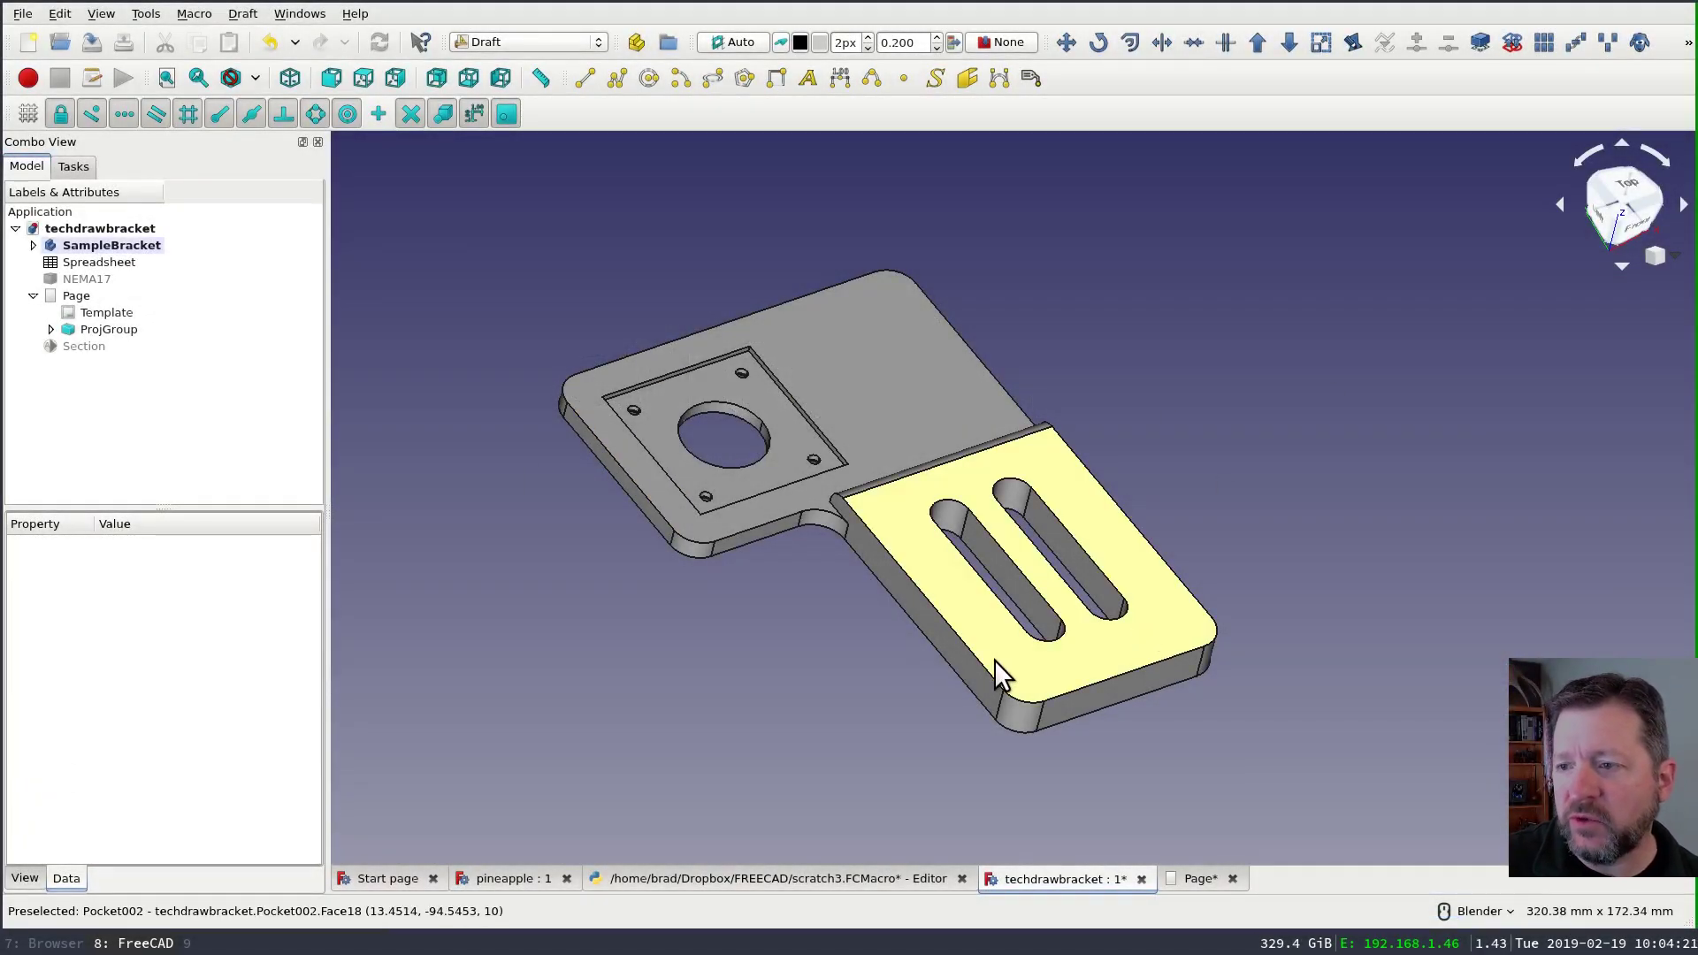
- Orbit and zoom the bracket to view it from a low side angle
{"action": "middle_click_drag", "start_coordinate": [899, 697], "coordinate": [955, 442]}
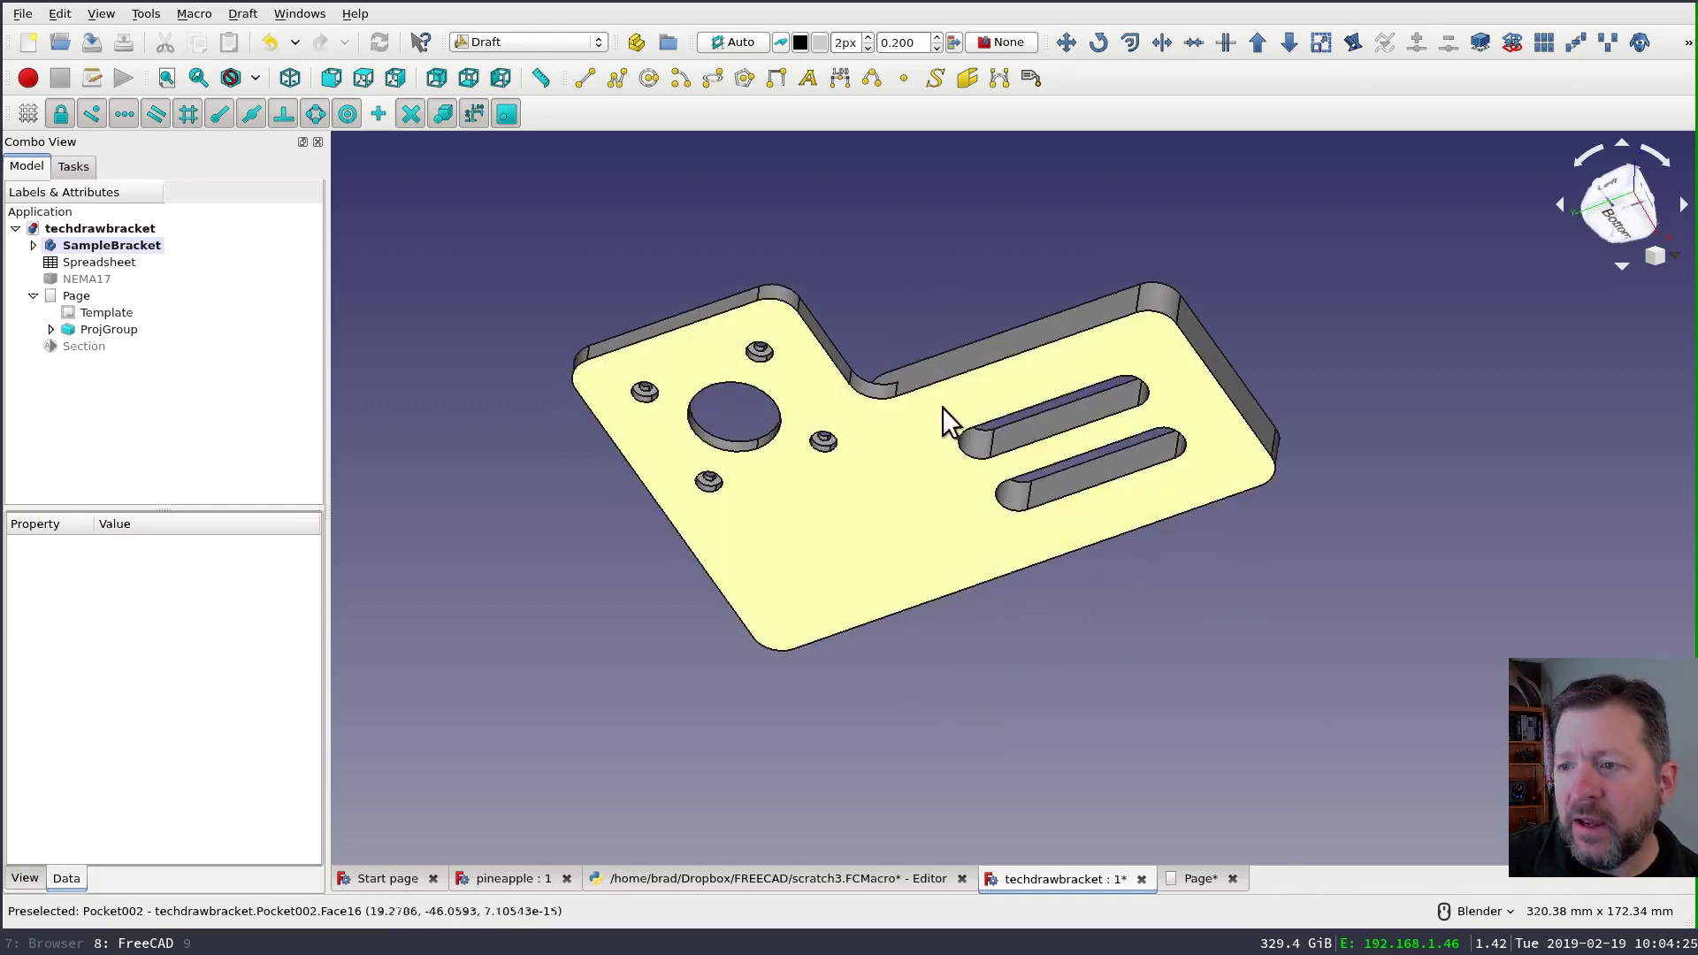
{"action": "scroll", "coordinate": [773, 310], "scroll_direction": "up", "scroll_amount": 6}
{"action": "middle_click_drag", "start_coordinate": [1062, 243], "coordinate": [1113, 239]}
{"action": "scroll", "coordinate": [1075, 245], "scroll_direction": "down", "scroll_amount": 2}
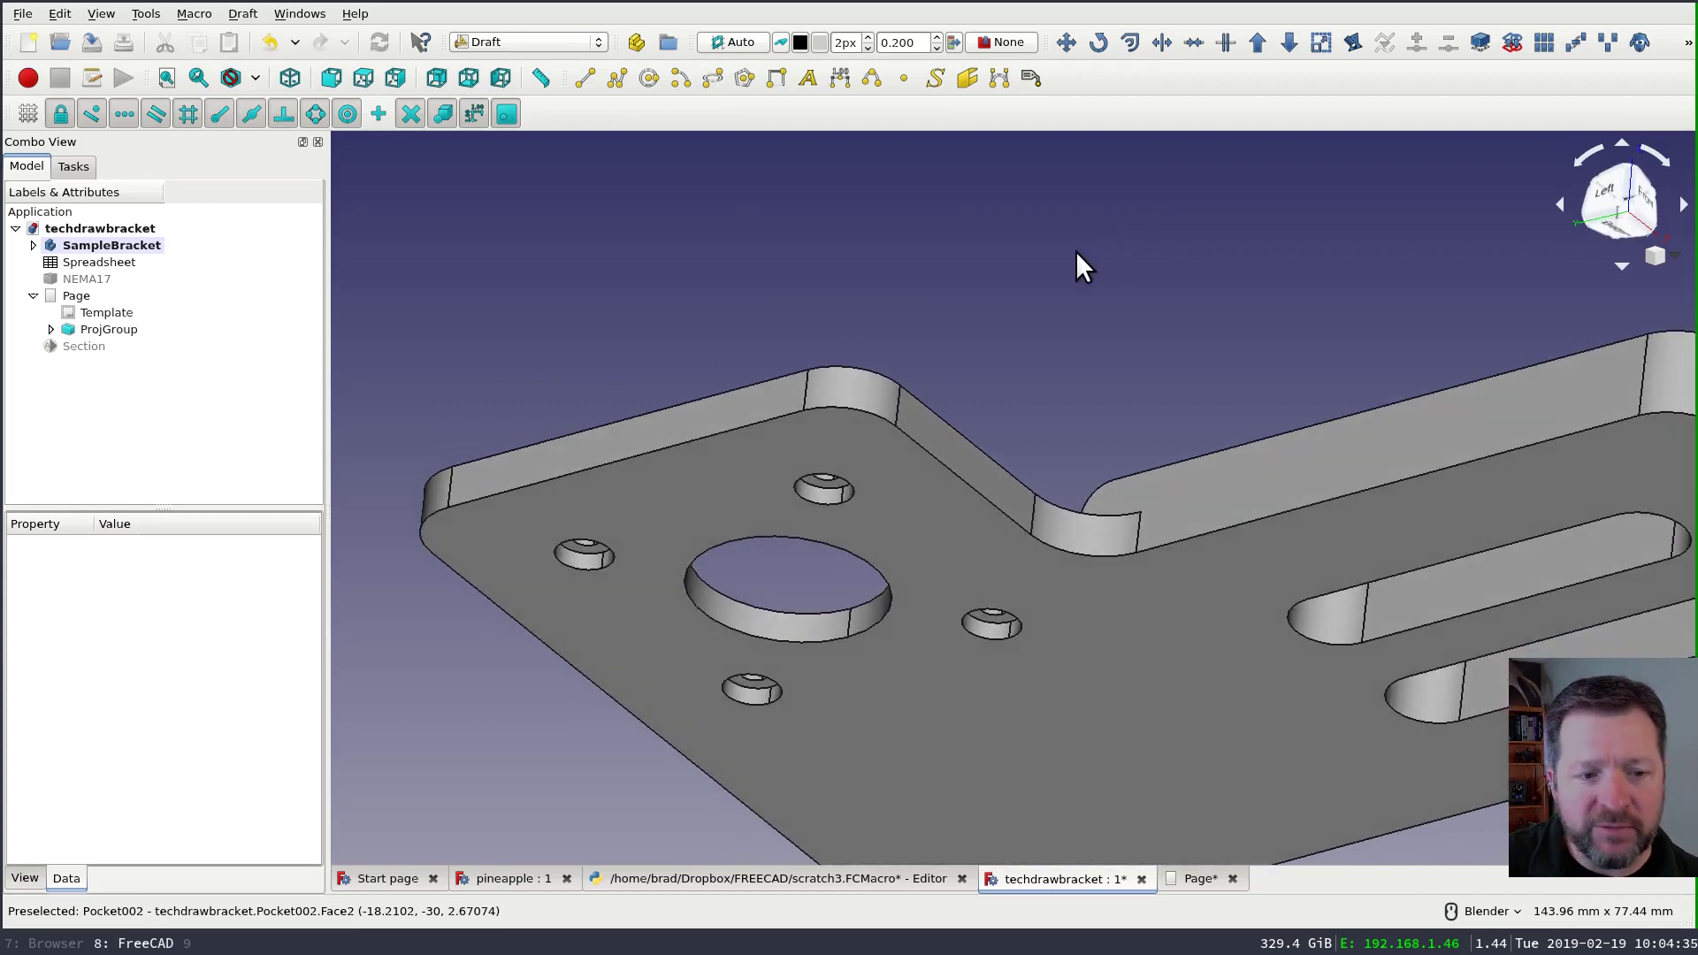
{"action": "scroll", "coordinate": [1157, 226], "scroll_direction": "down", "scroll_amount": 3}
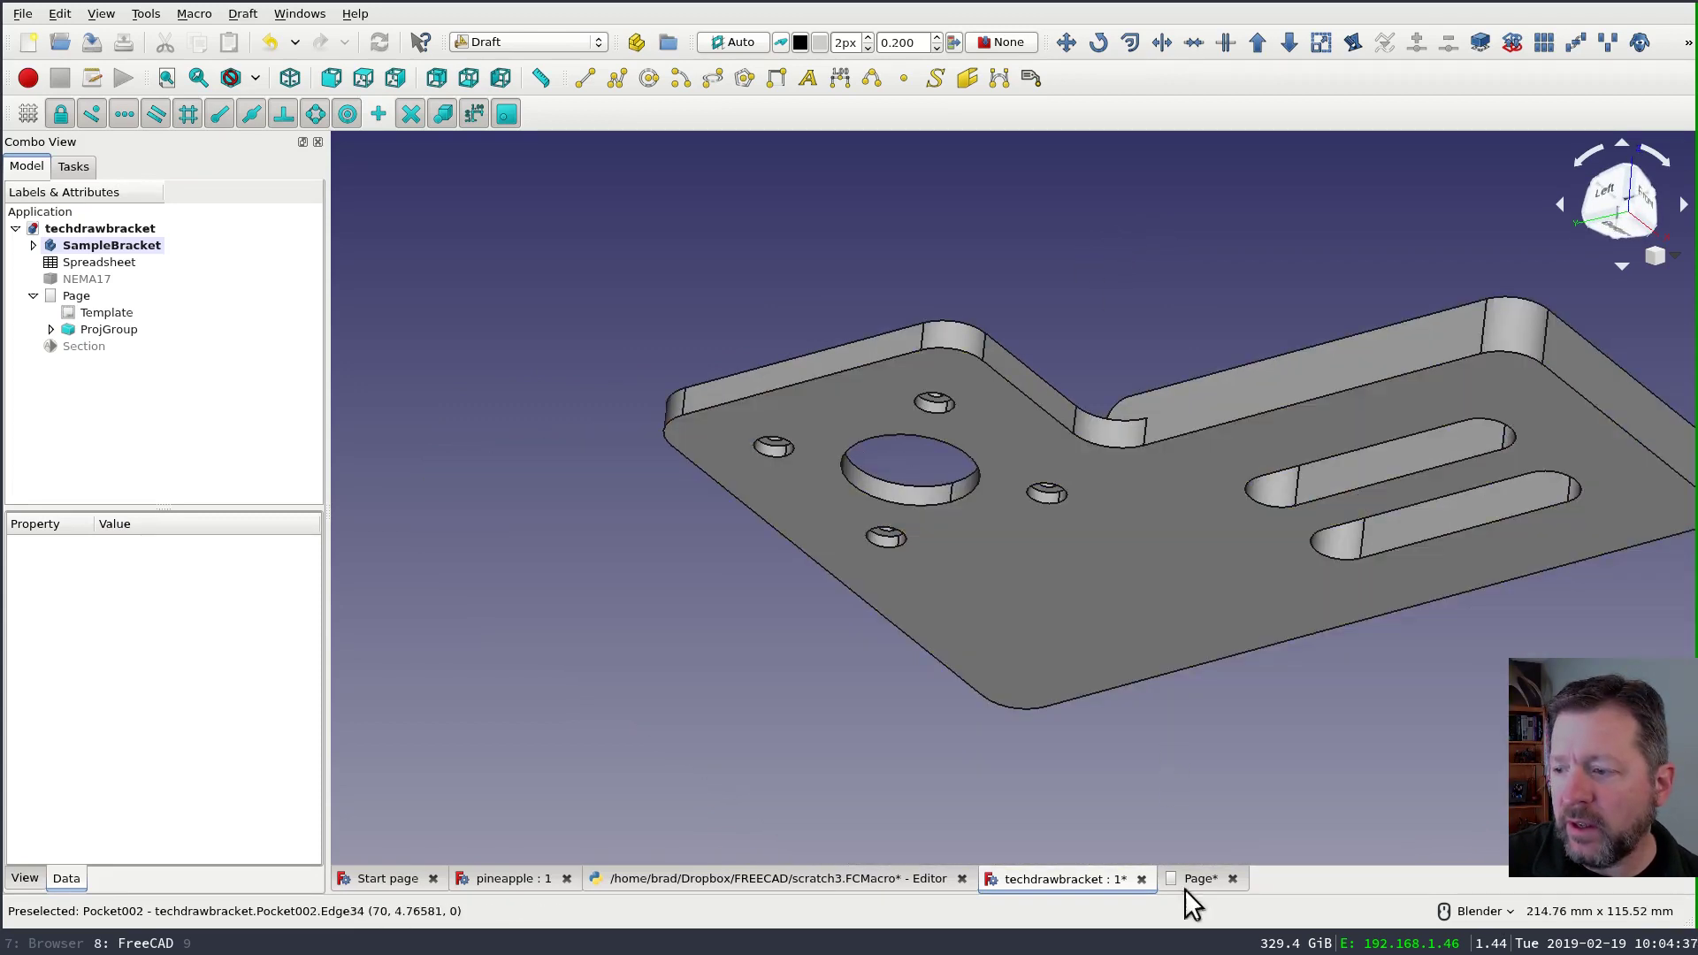
- Switch between the drawing page and the 3D bracket model, ending on the page
{"action": "left_click", "coordinate": [1194, 879]}
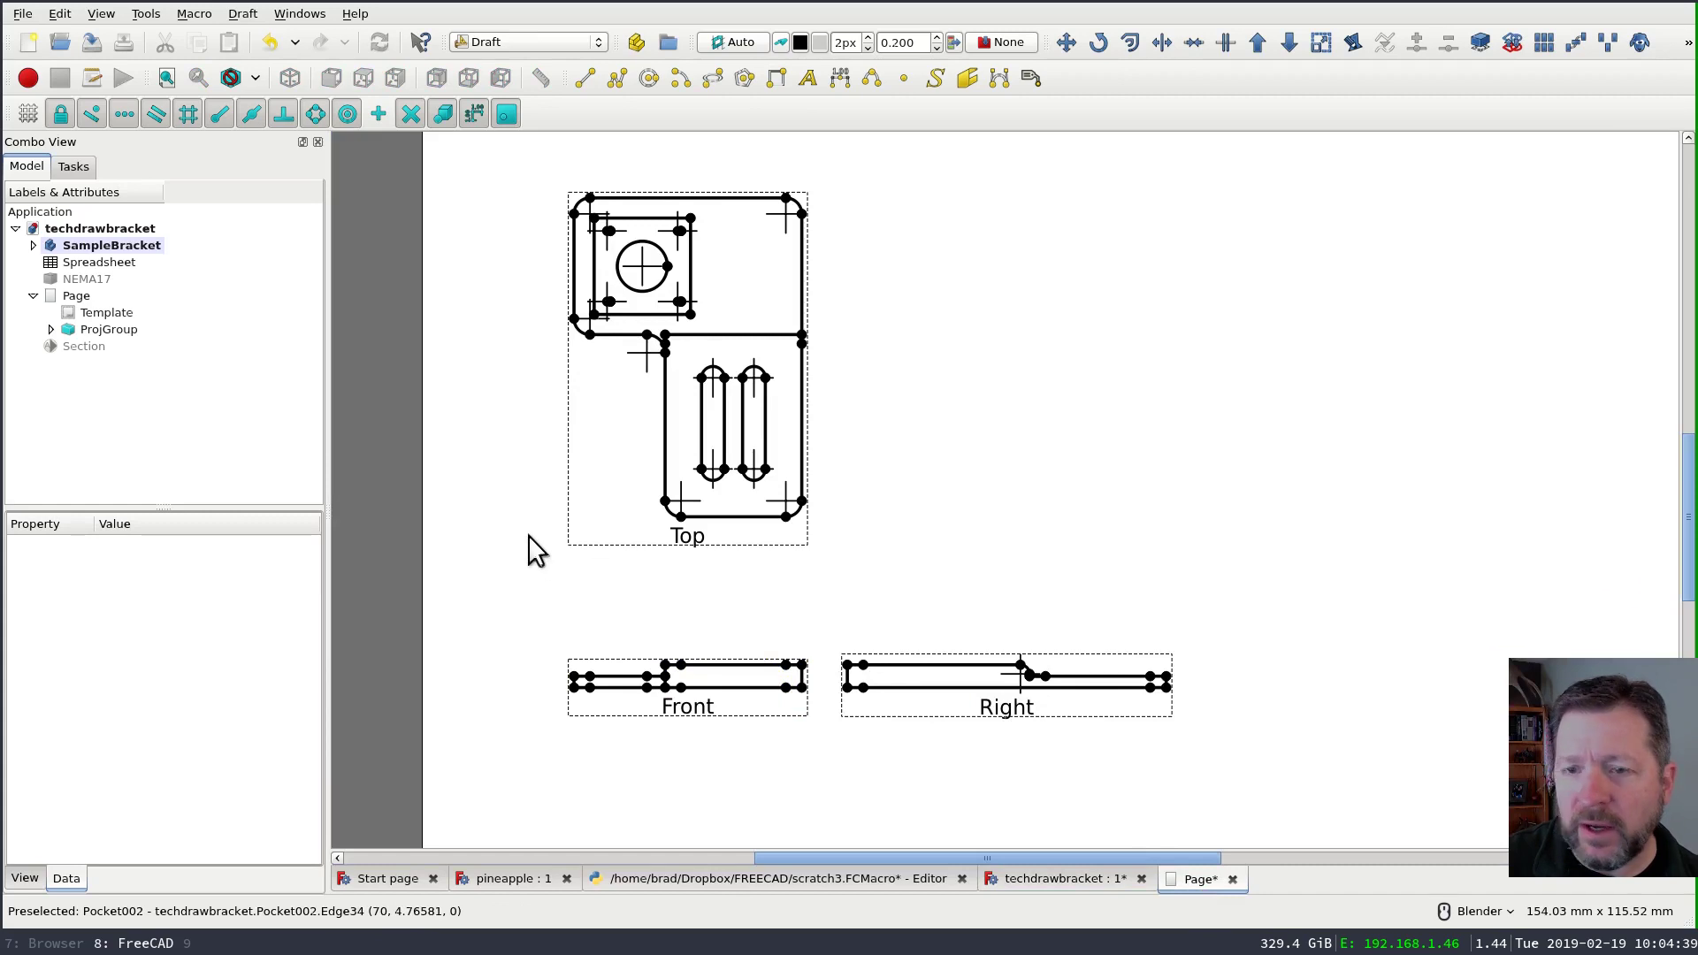
{"action": "scroll", "coordinate": [524, 489], "scroll_direction": "up", "scroll_amount": 1}
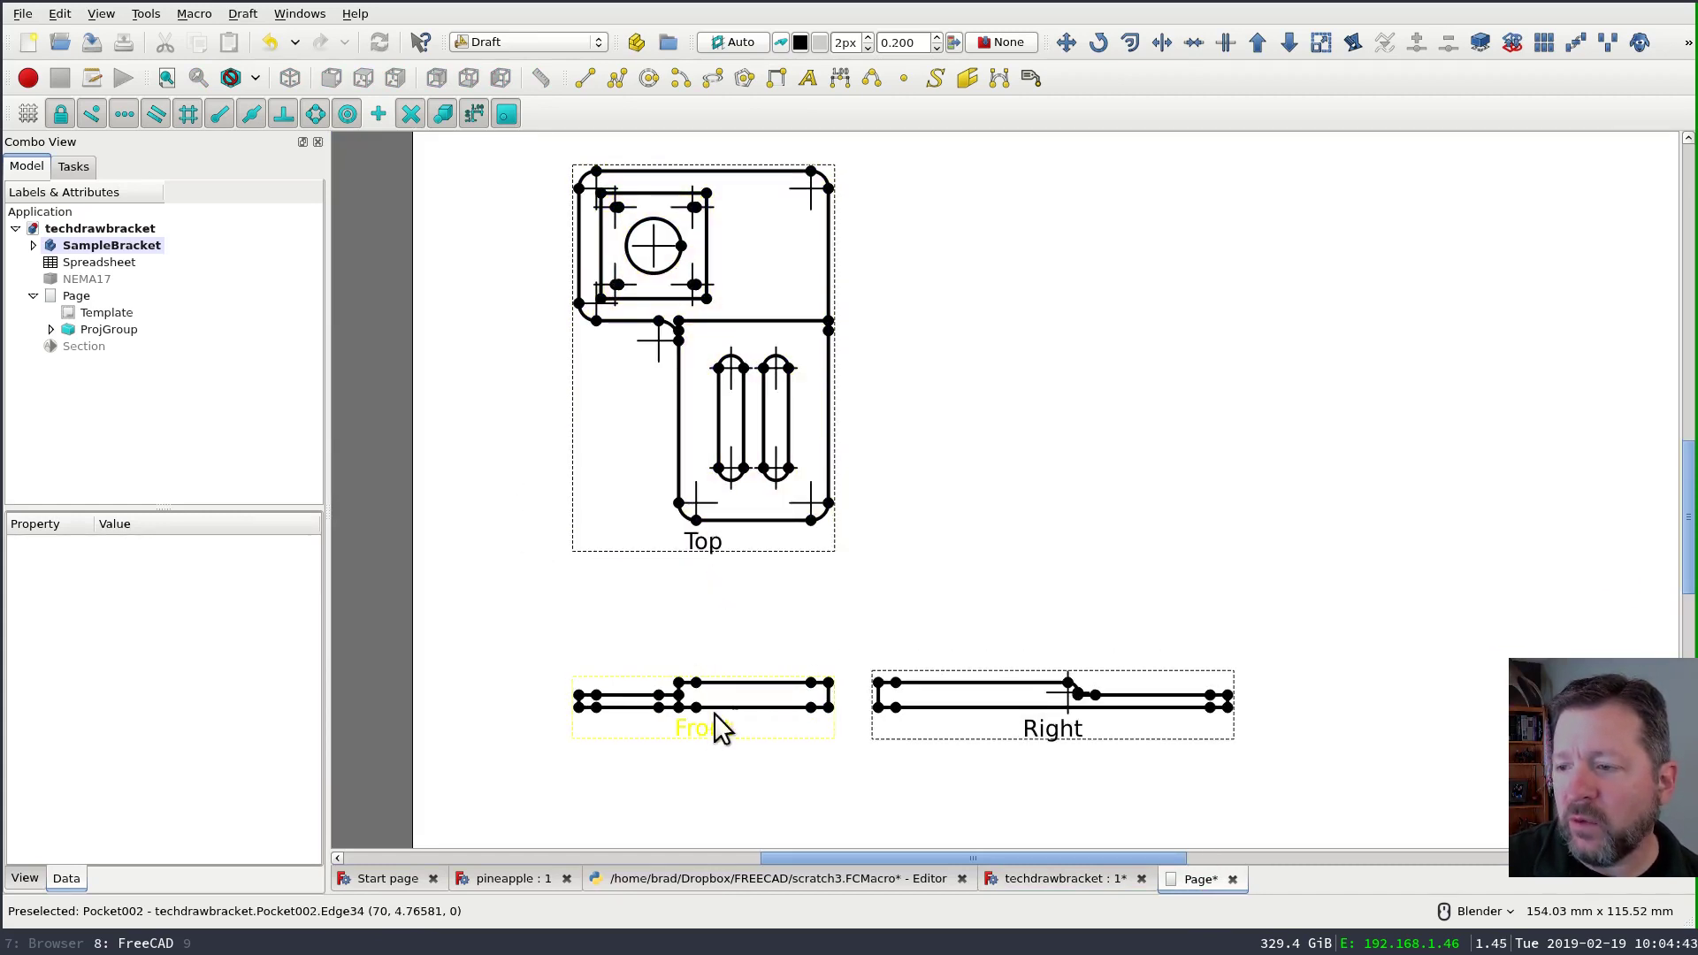
{"action": "left_click", "coordinate": [1079, 882]}
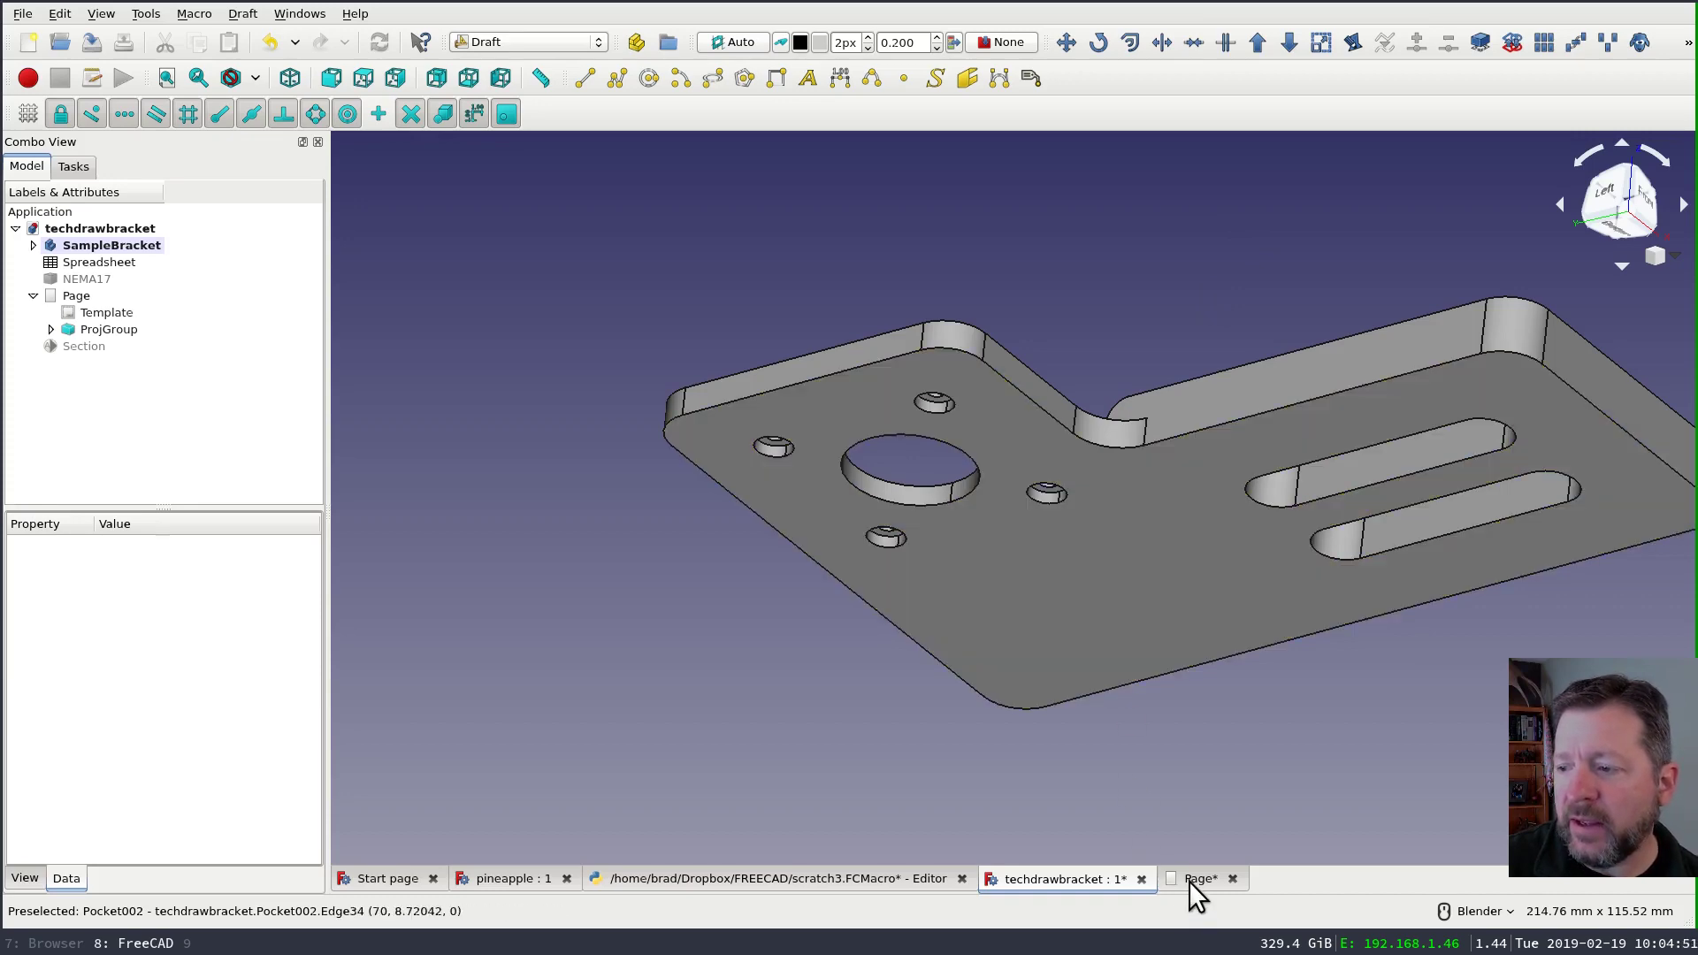
{"action": "left_click", "coordinate": [1196, 880]}
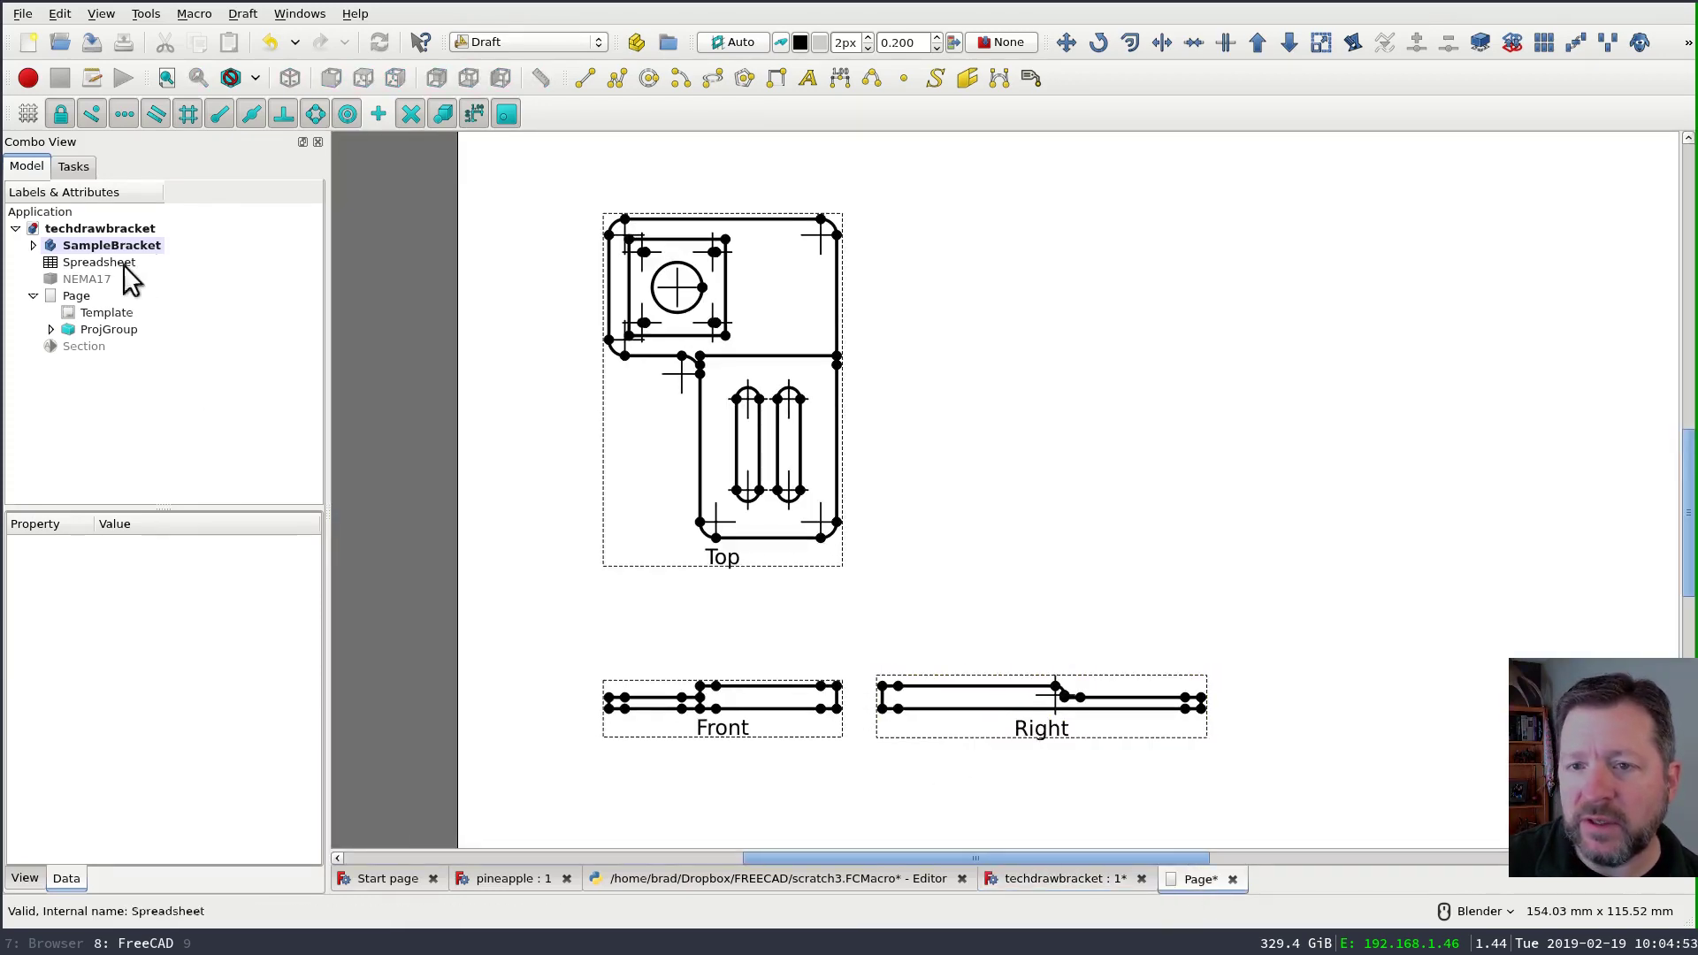
- Open the projection group's settings, review them, and close them
{"action": "double_click", "coordinate": [108, 329]}
{"action": "scroll", "coordinate": [838, 862], "scroll_direction": "down", "scroll_amount": 5}
{"action": "scroll", "coordinate": [796, 813], "scroll_direction": "up", "scroll_amount": 6}
{"action": "scroll", "coordinate": [826, 758], "scroll_direction": "up", "scroll_amount": 3}
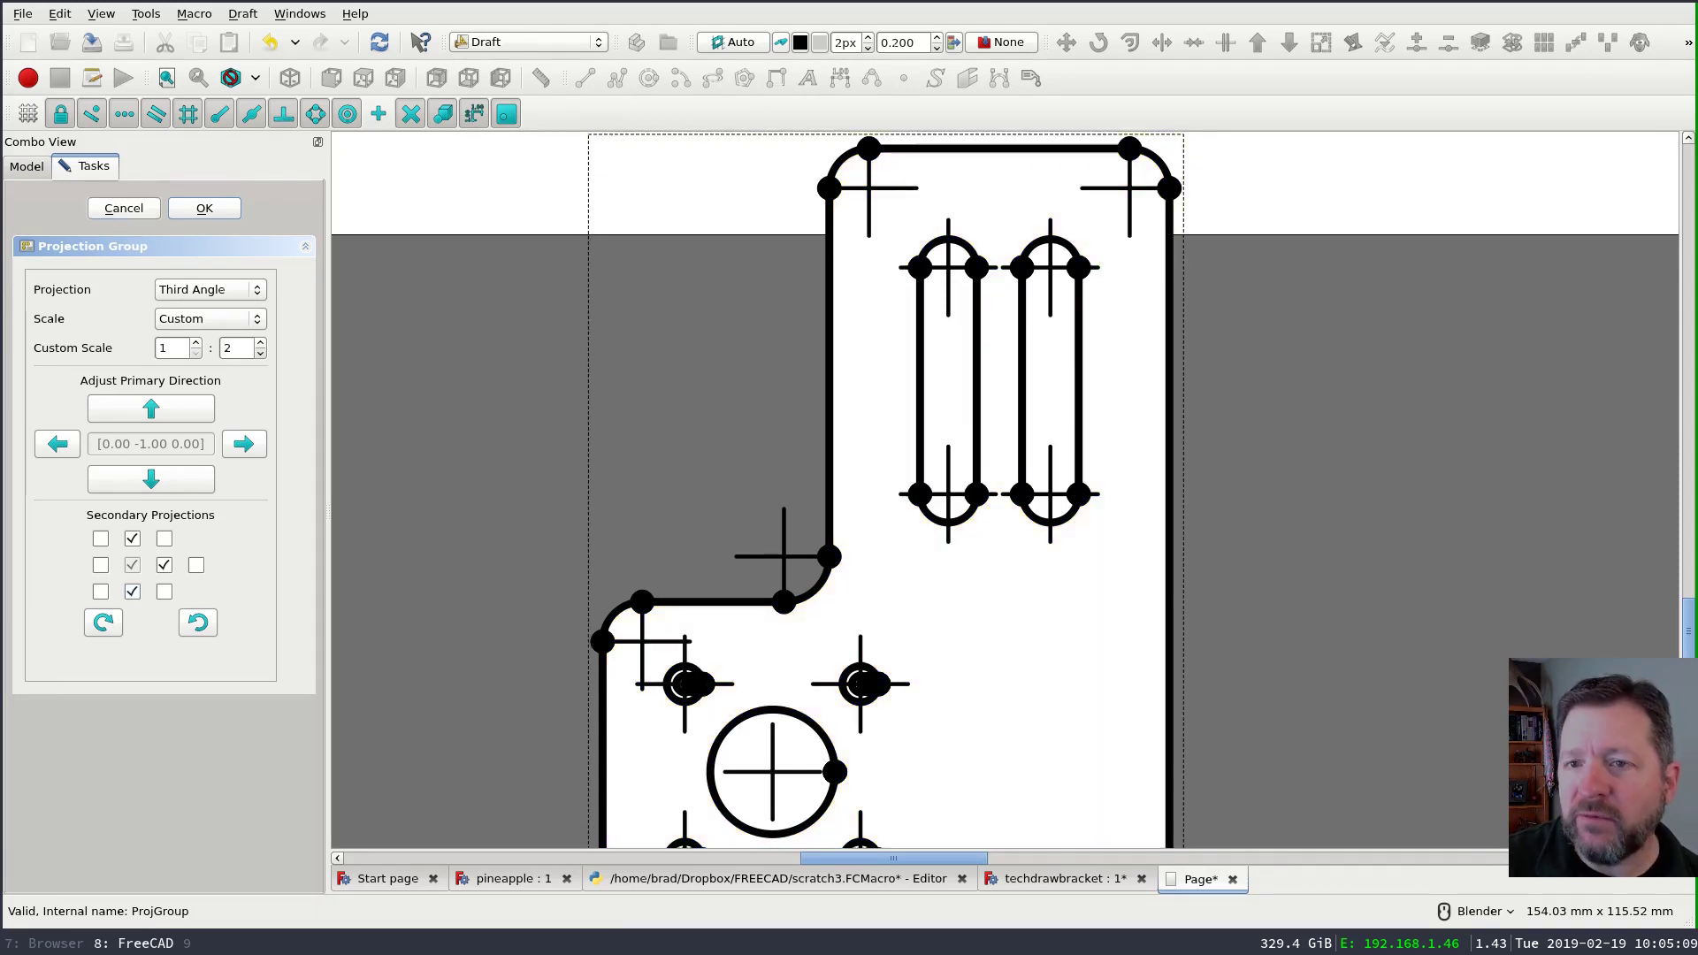
{"action": "left_click", "coordinate": [123, 209]}
{"action": "scroll", "coordinate": [800, 253], "scroll_direction": "down", "scroll_amount": 6}
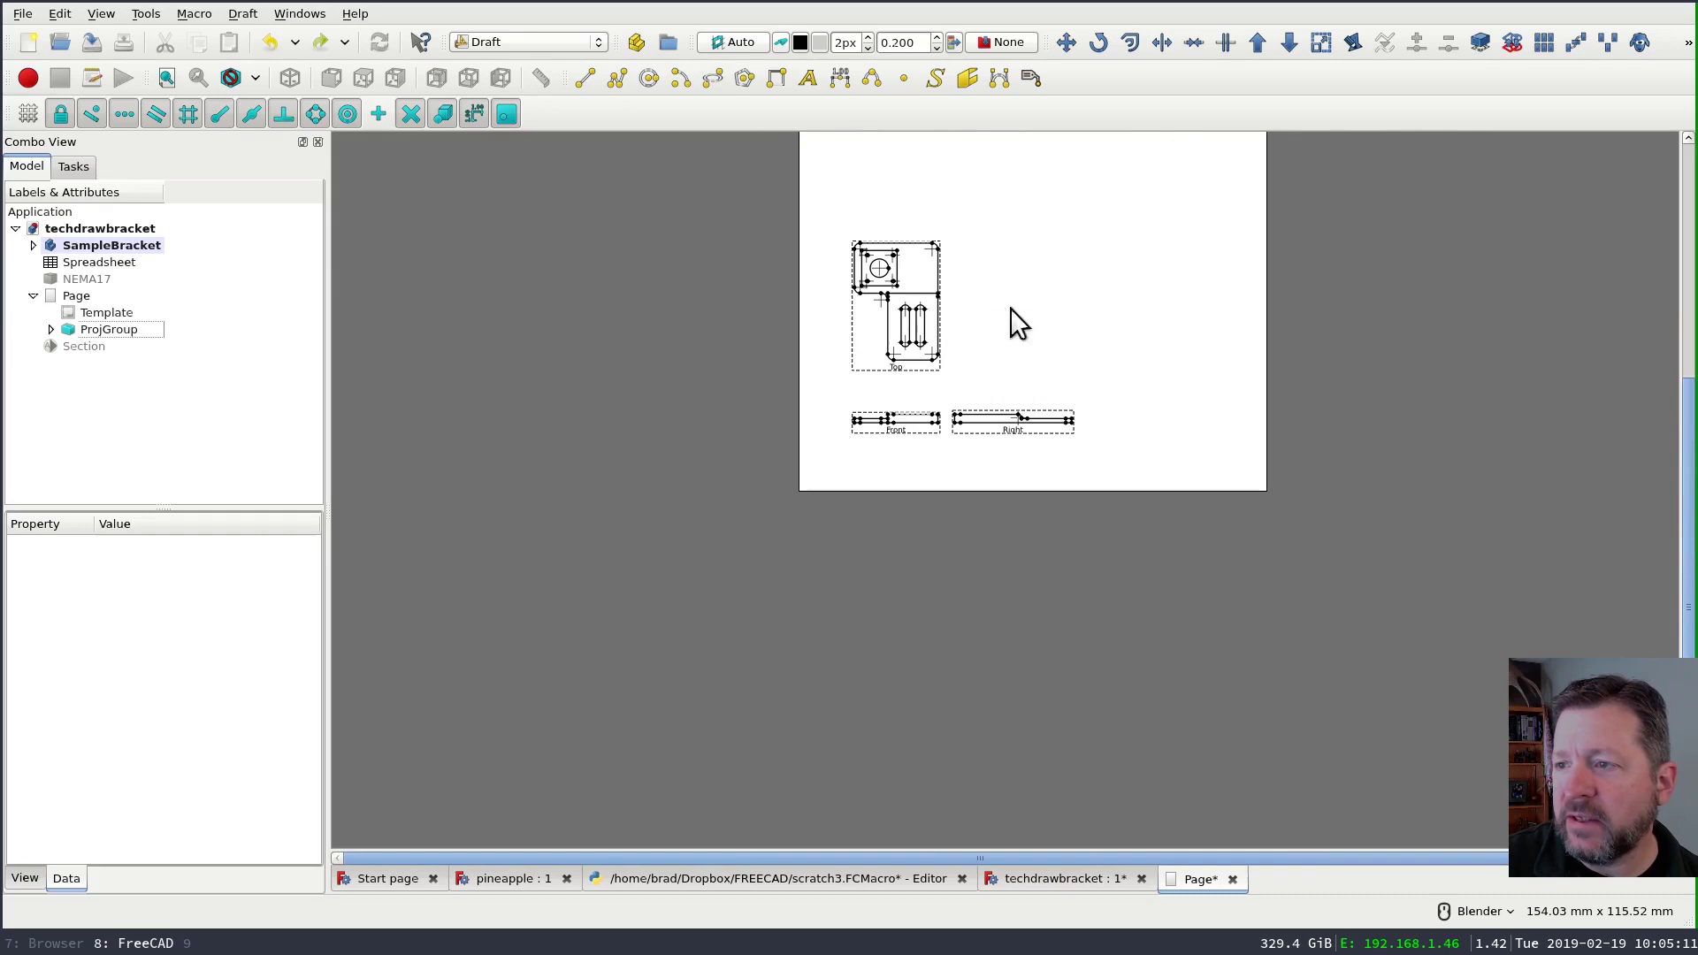
- Back in the 3D model, show the hidden Section plane and orbit to inspect it
{"action": "key", "text": "ctrl+Tab"}
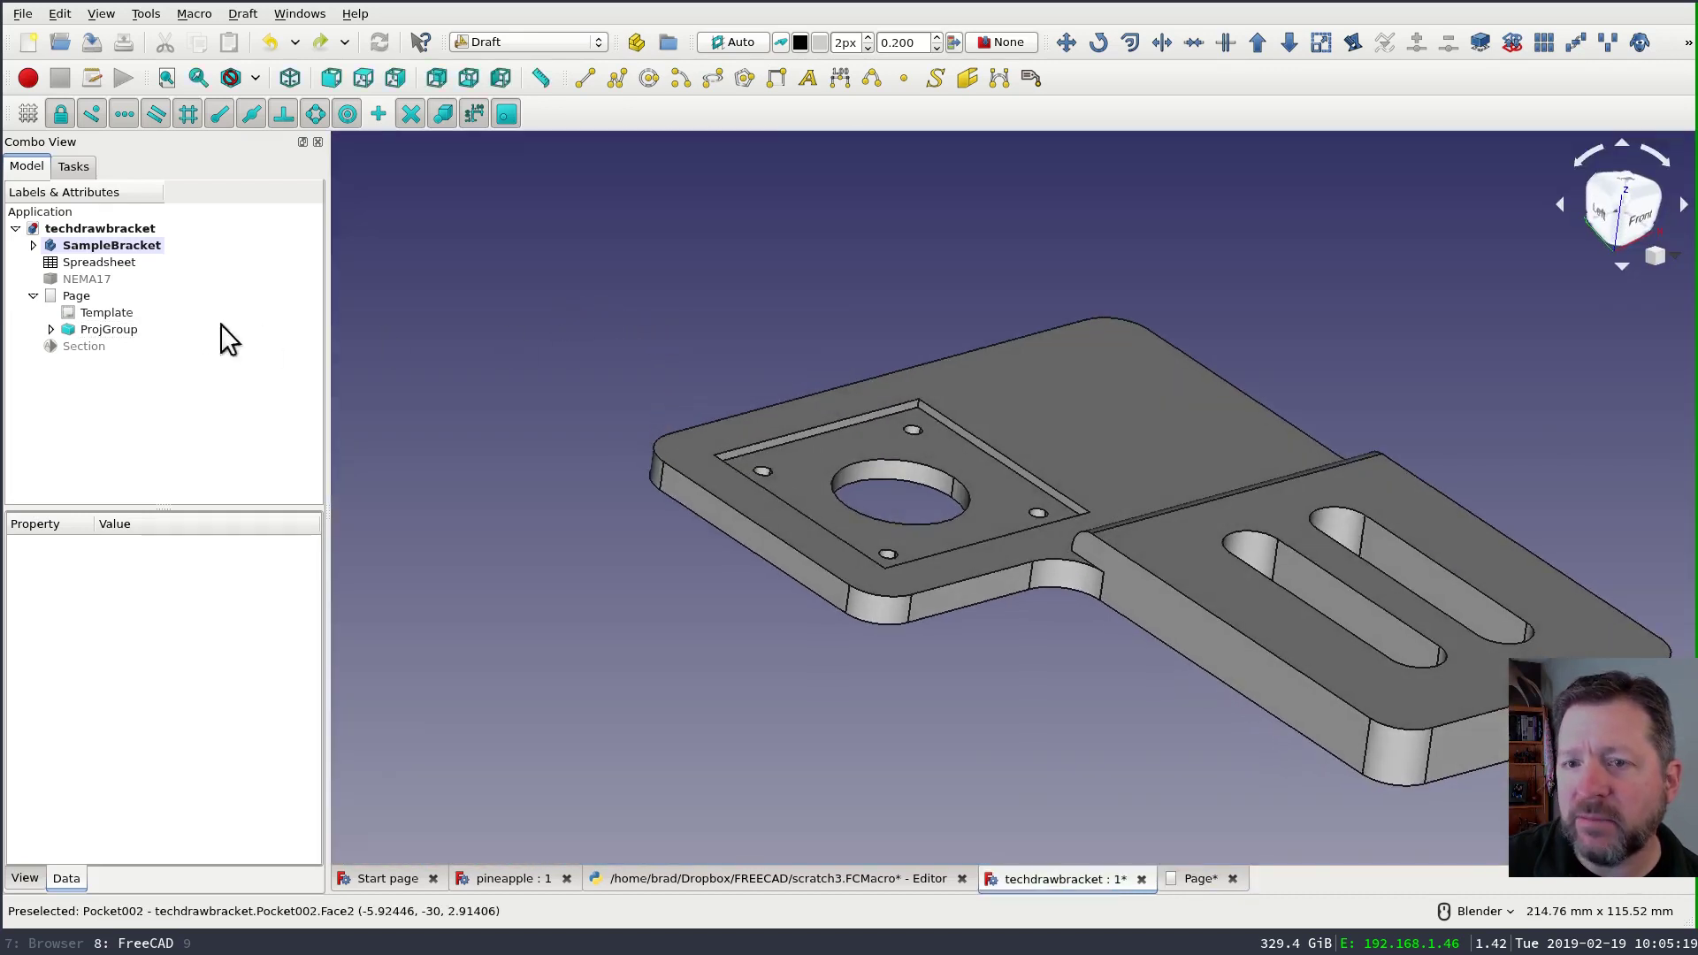
{"action": "left_click", "coordinate": [85, 344]}
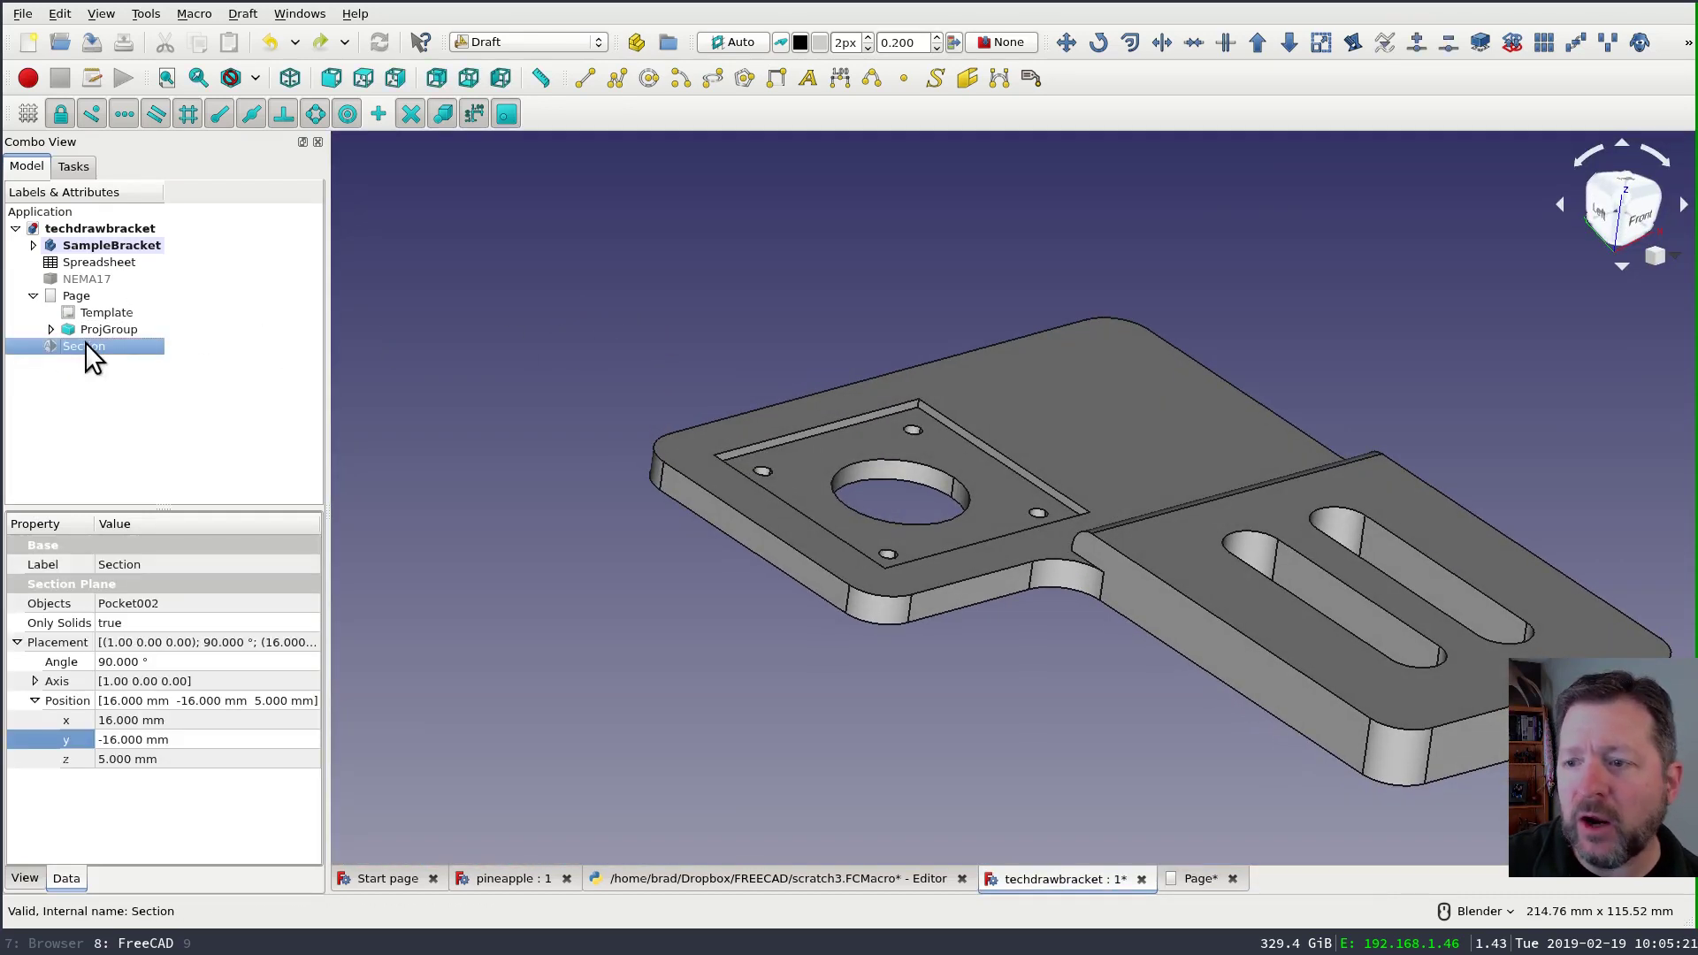
{"action": "key", "text": "space"}
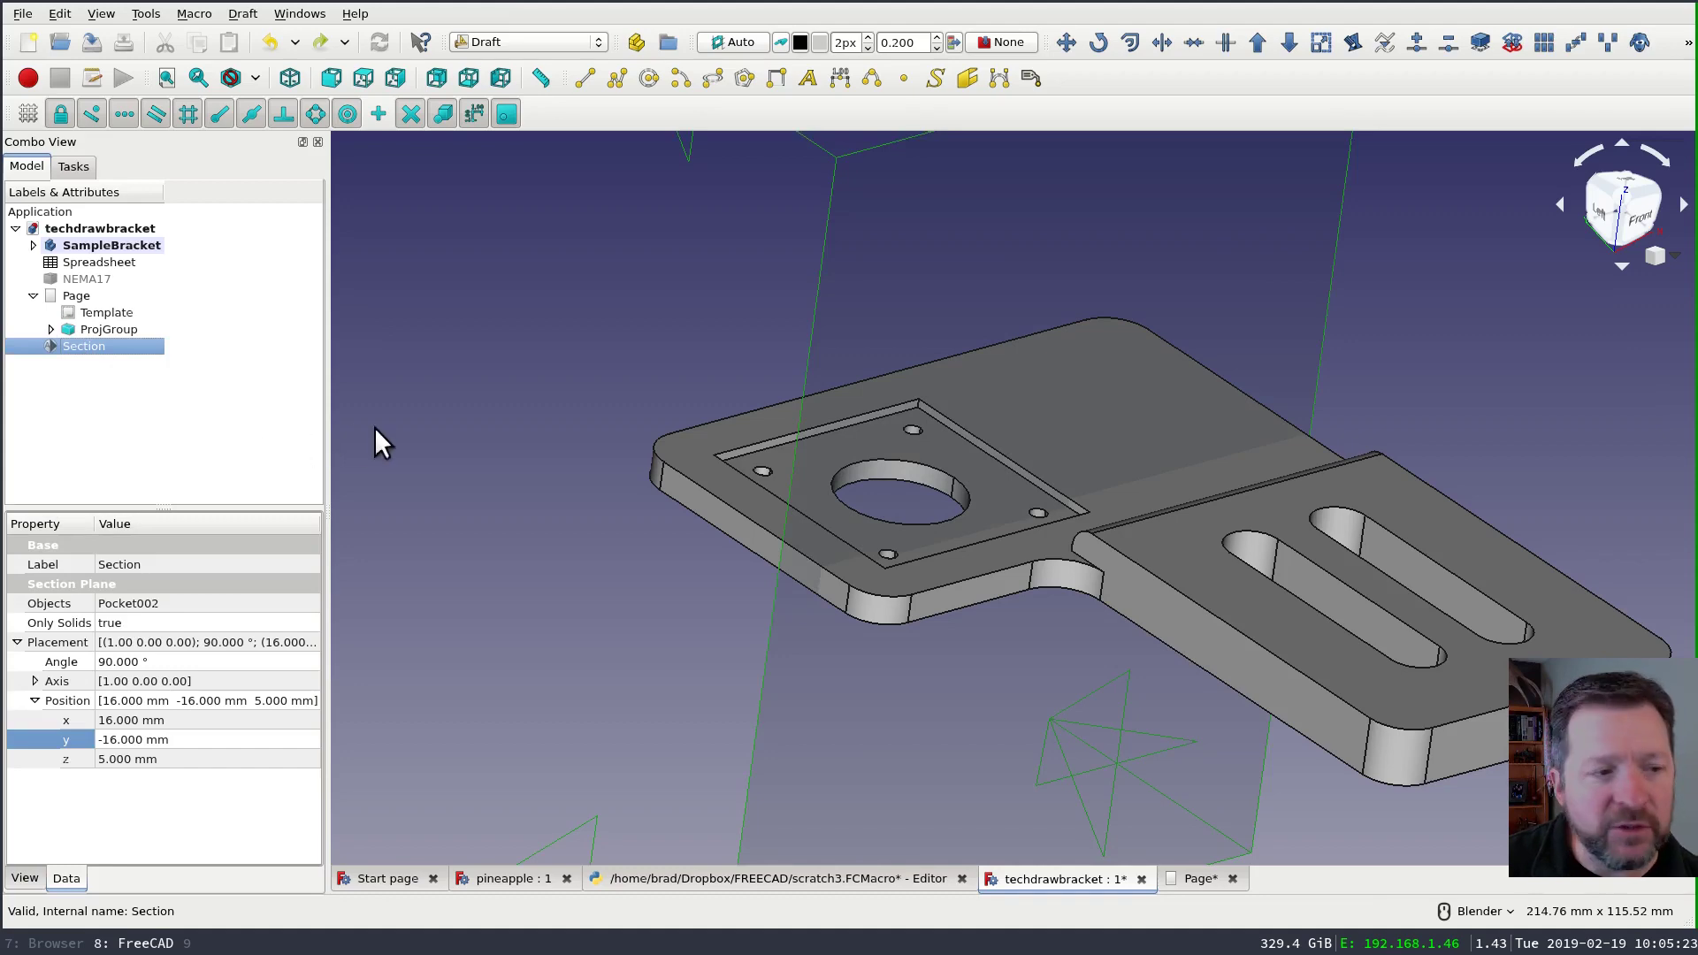
{"action": "middle_click_drag", "start_coordinate": [558, 473], "coordinate": [558, 508]}
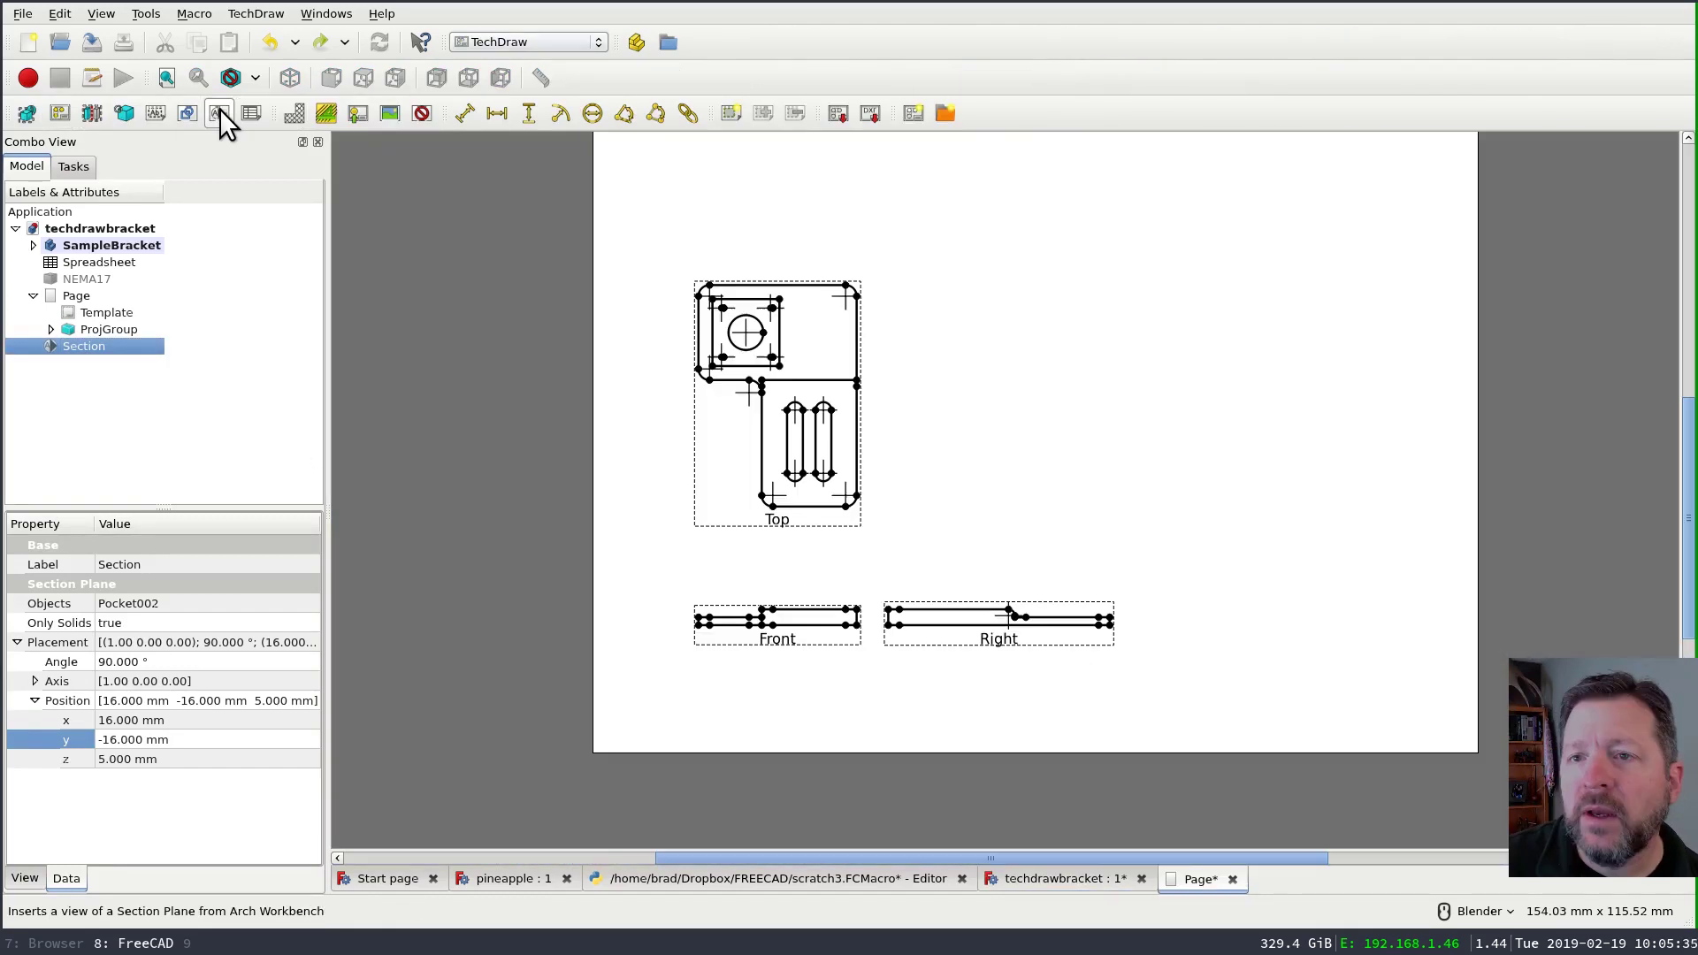
- Insert an ArchView of the selected Section plane beside the Top view
{"action": "left_click", "coordinate": [219, 113]}
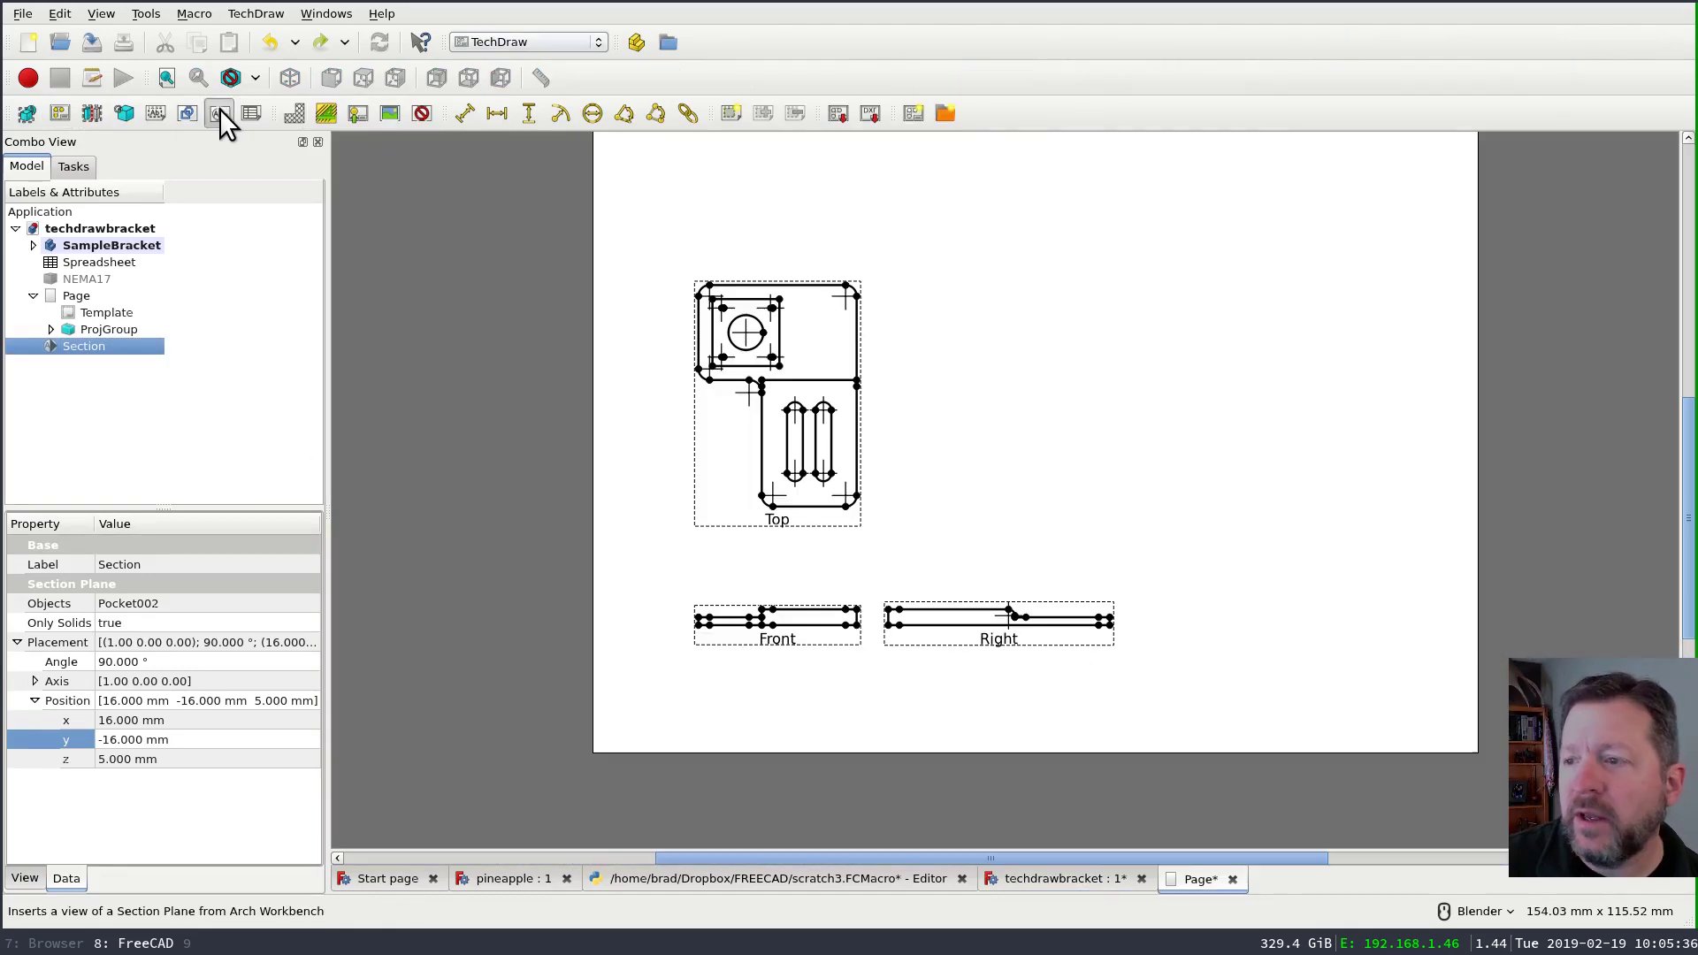
{"action": "scroll", "coordinate": [1111, 575], "scroll_direction": "up", "scroll_amount": 6}
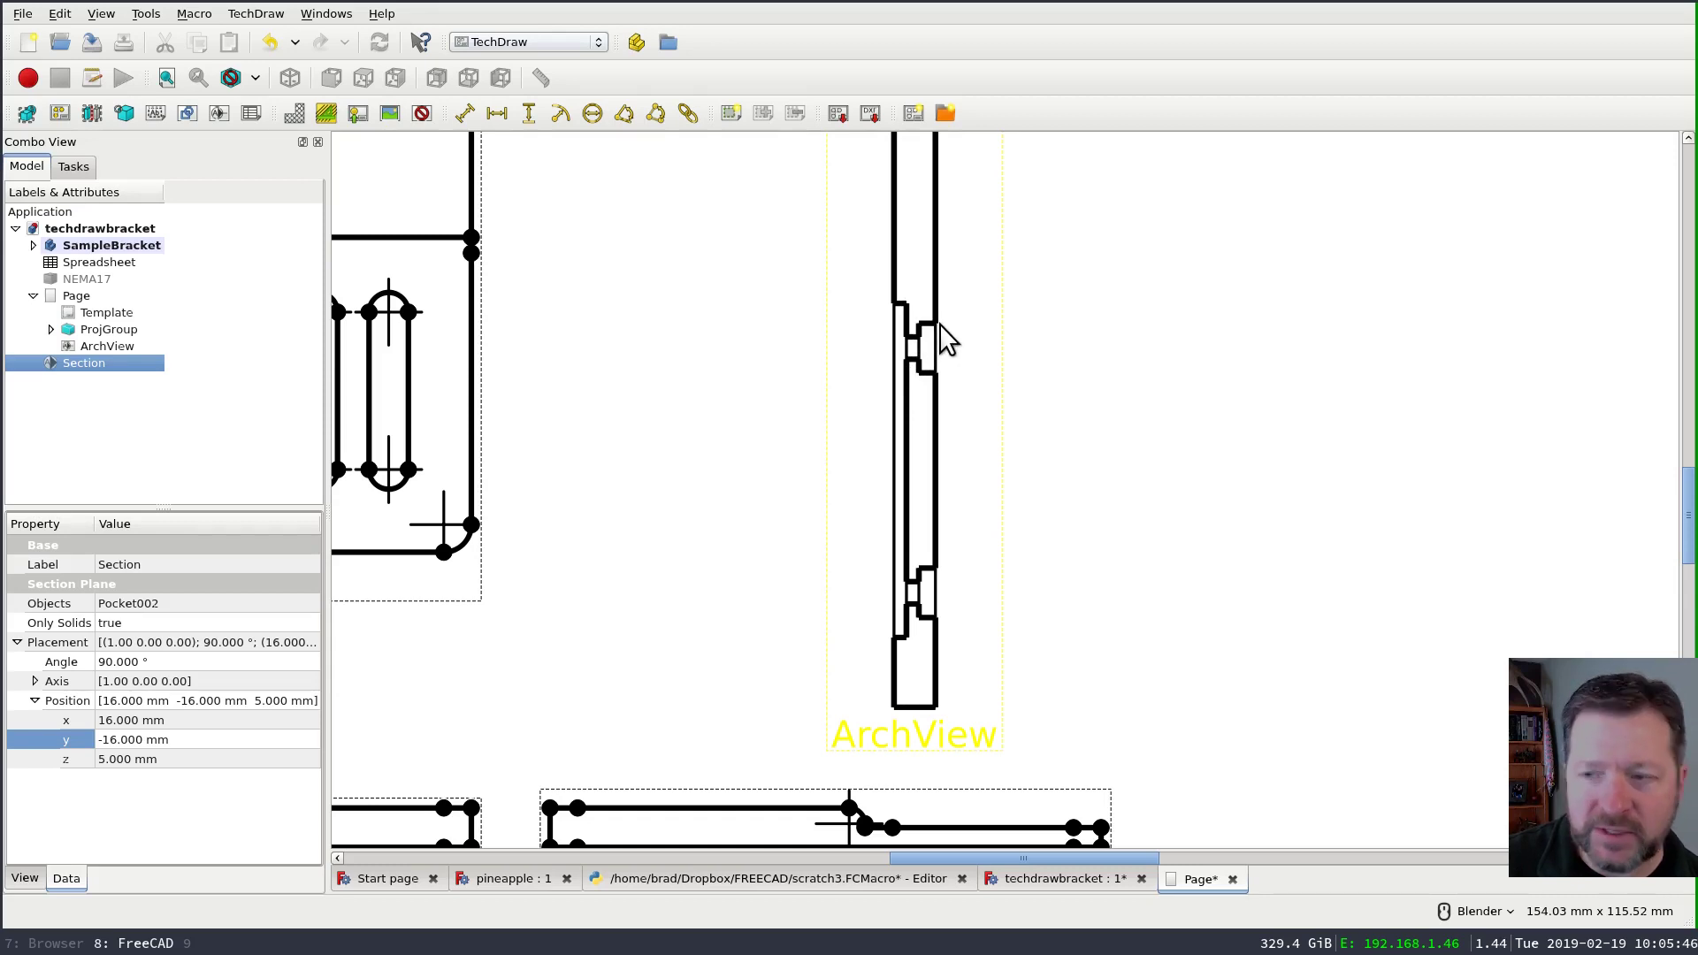
{"action": "scroll", "coordinate": [938, 373], "scroll_direction": "down", "scroll_amount": 2}
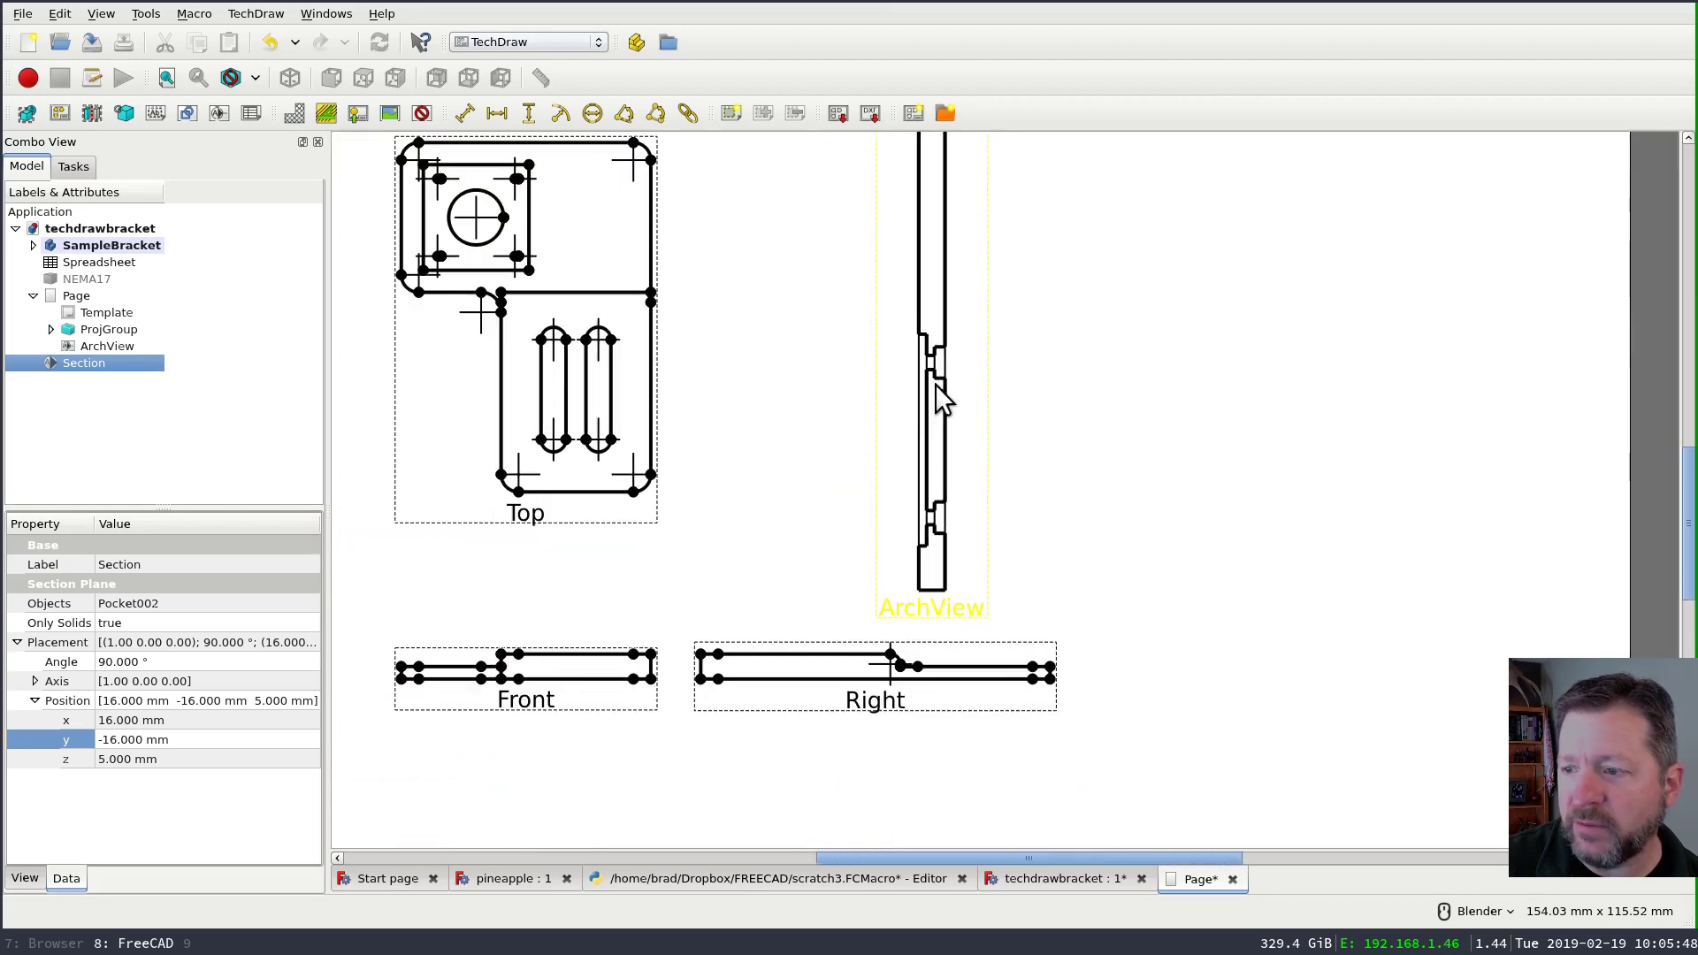
{"action": "scroll", "coordinate": [816, 430], "scroll_direction": "down", "scroll_amount": 1}
- Select the ArchView in the tree, delete it, and confirm with Yes
{"action": "left_click", "coordinate": [121, 447]}
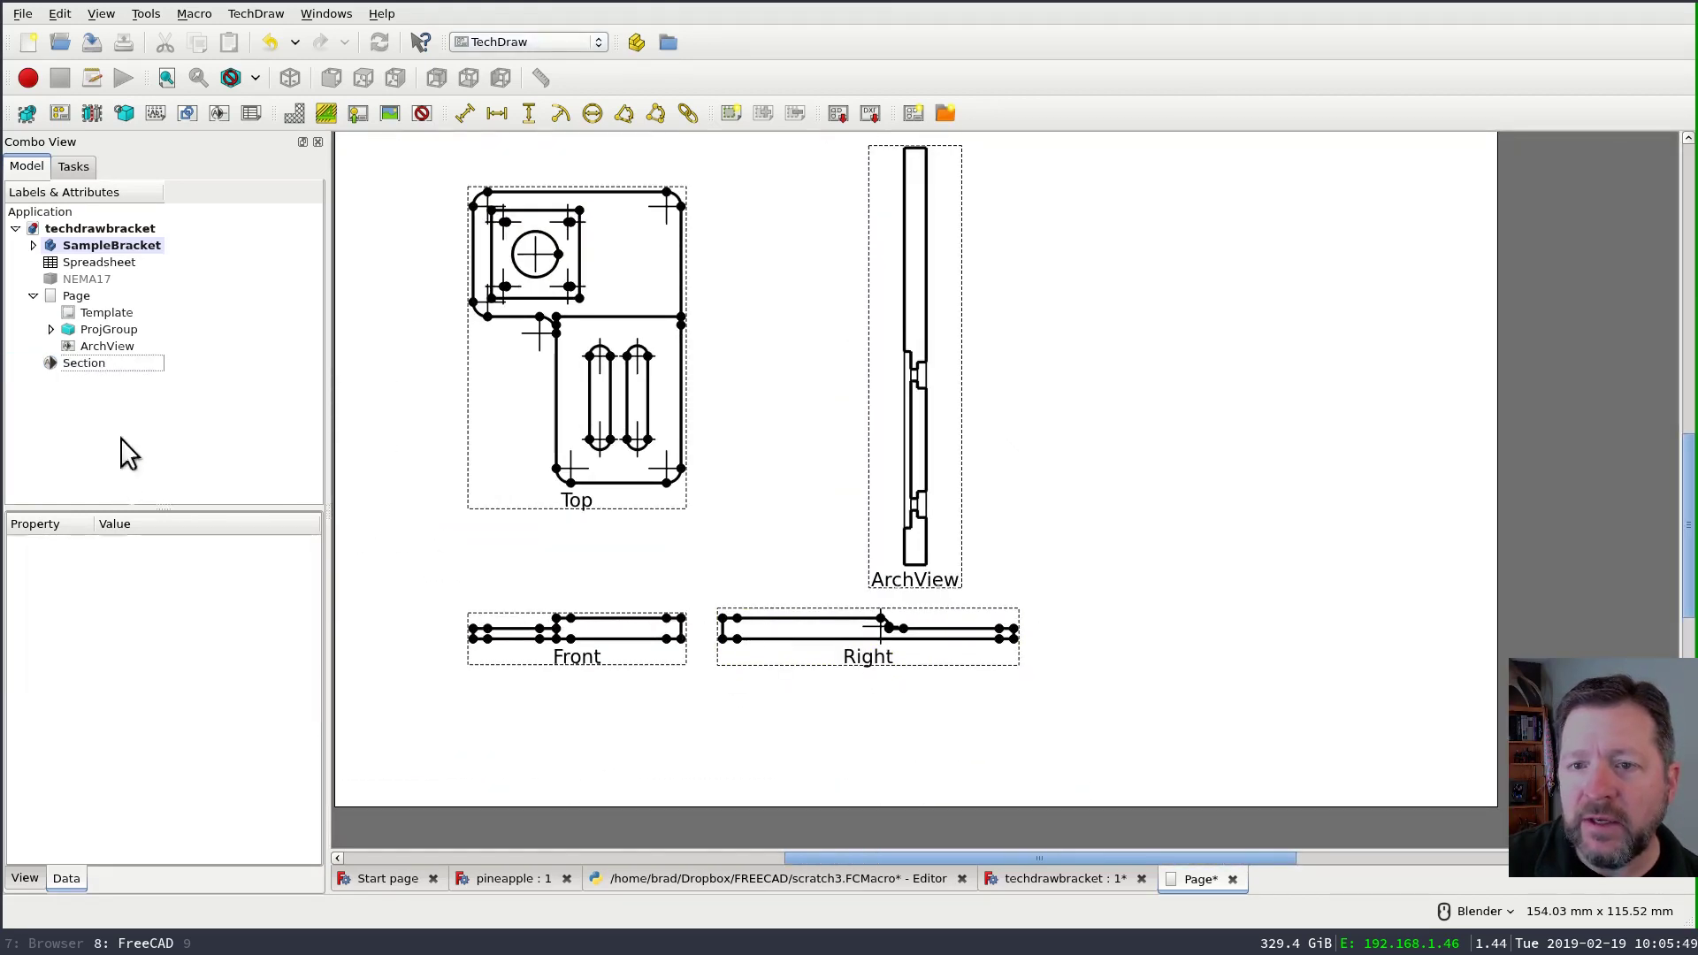
{"action": "left_click", "coordinate": [131, 348]}
{"action": "key", "text": "Delete"}
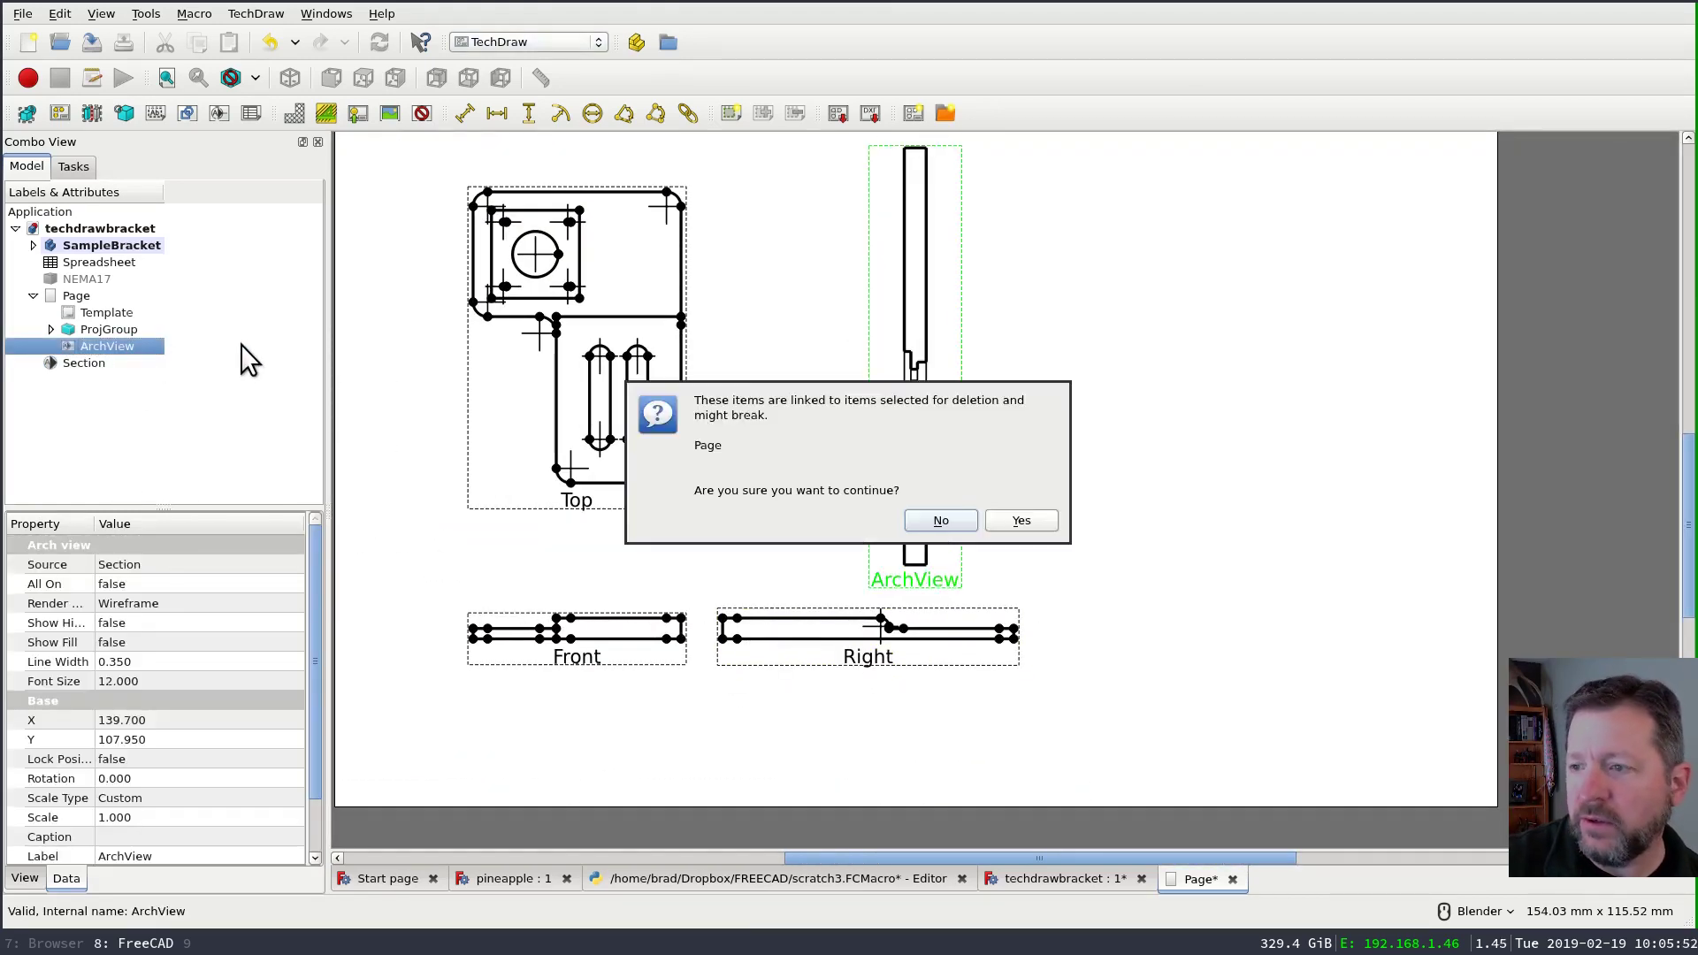
{"action": "left_click", "coordinate": [1010, 518]}
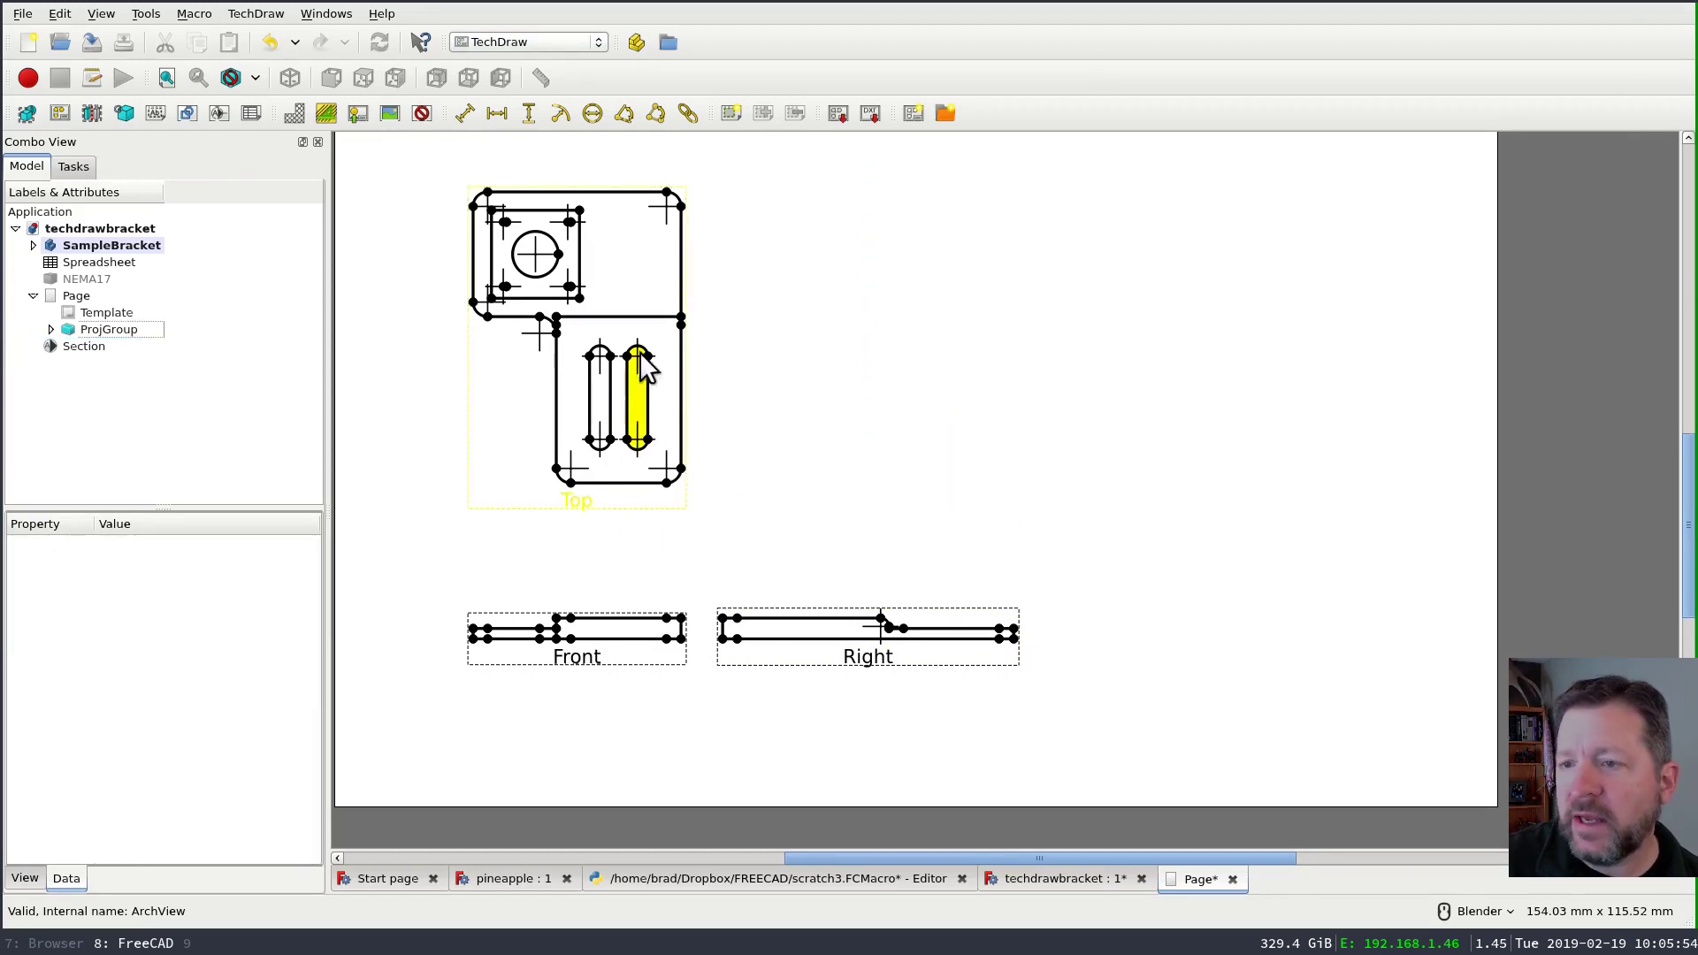
{"action": "scroll", "coordinate": [620, 161], "scroll_direction": "up", "scroll_amount": 1}
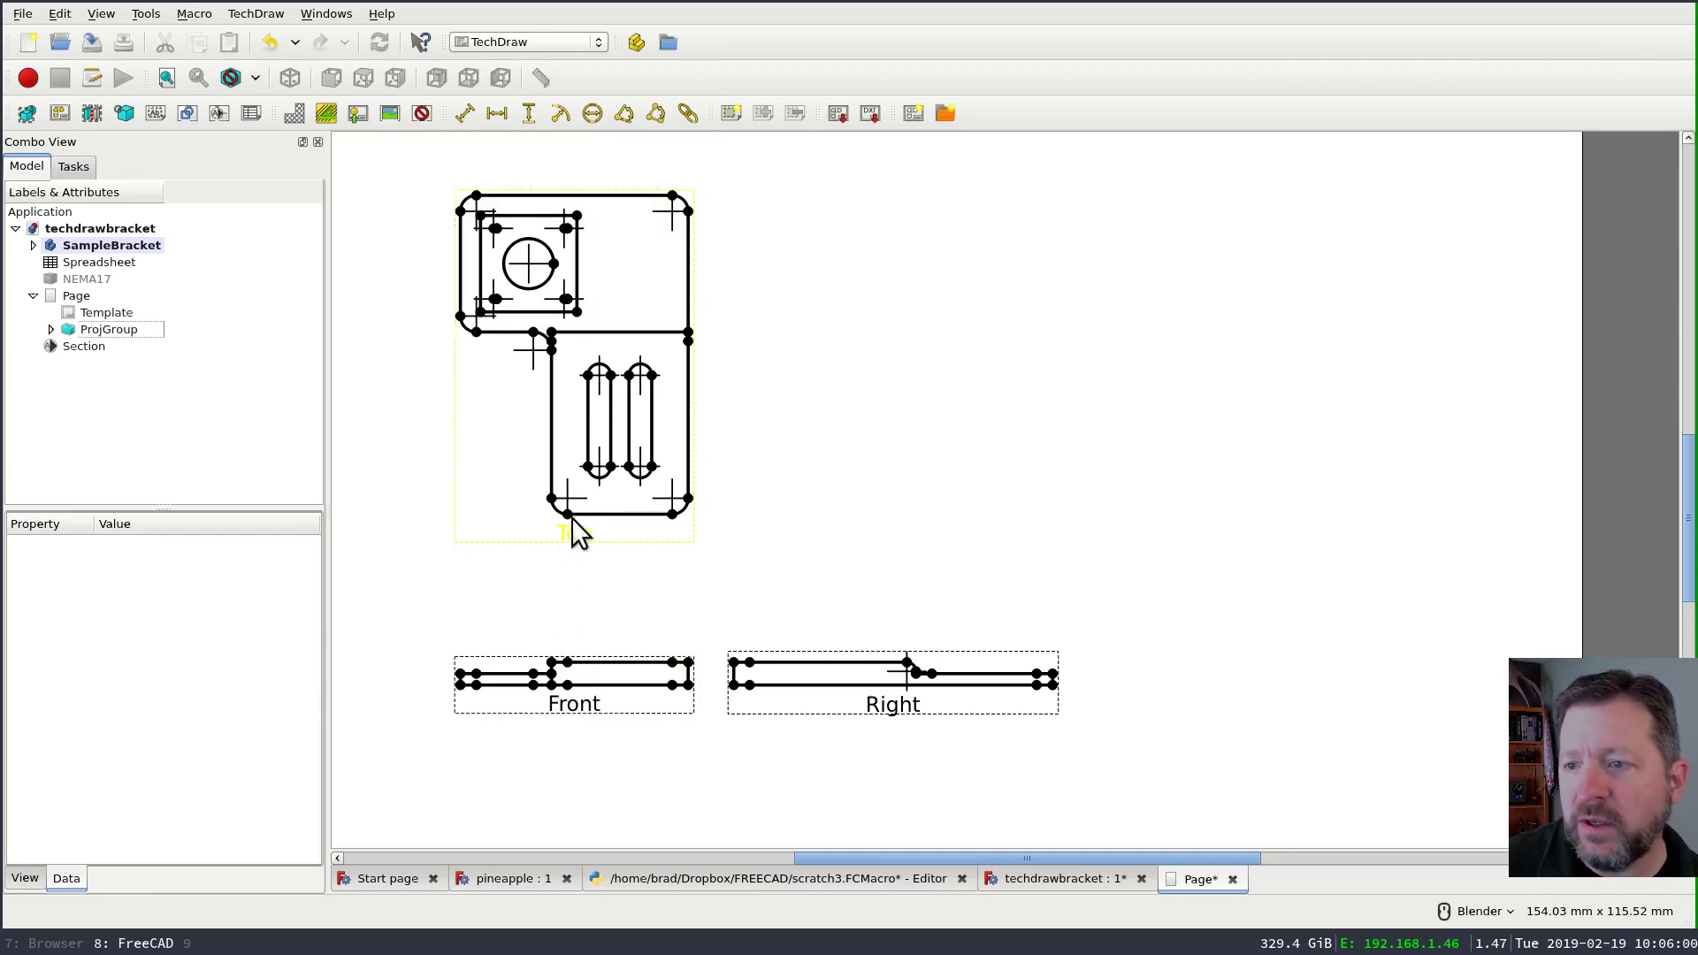
- Select the Top view and start a section view with symbol A and origin 20, -40, 5
{"action": "left_click", "coordinate": [577, 541]}
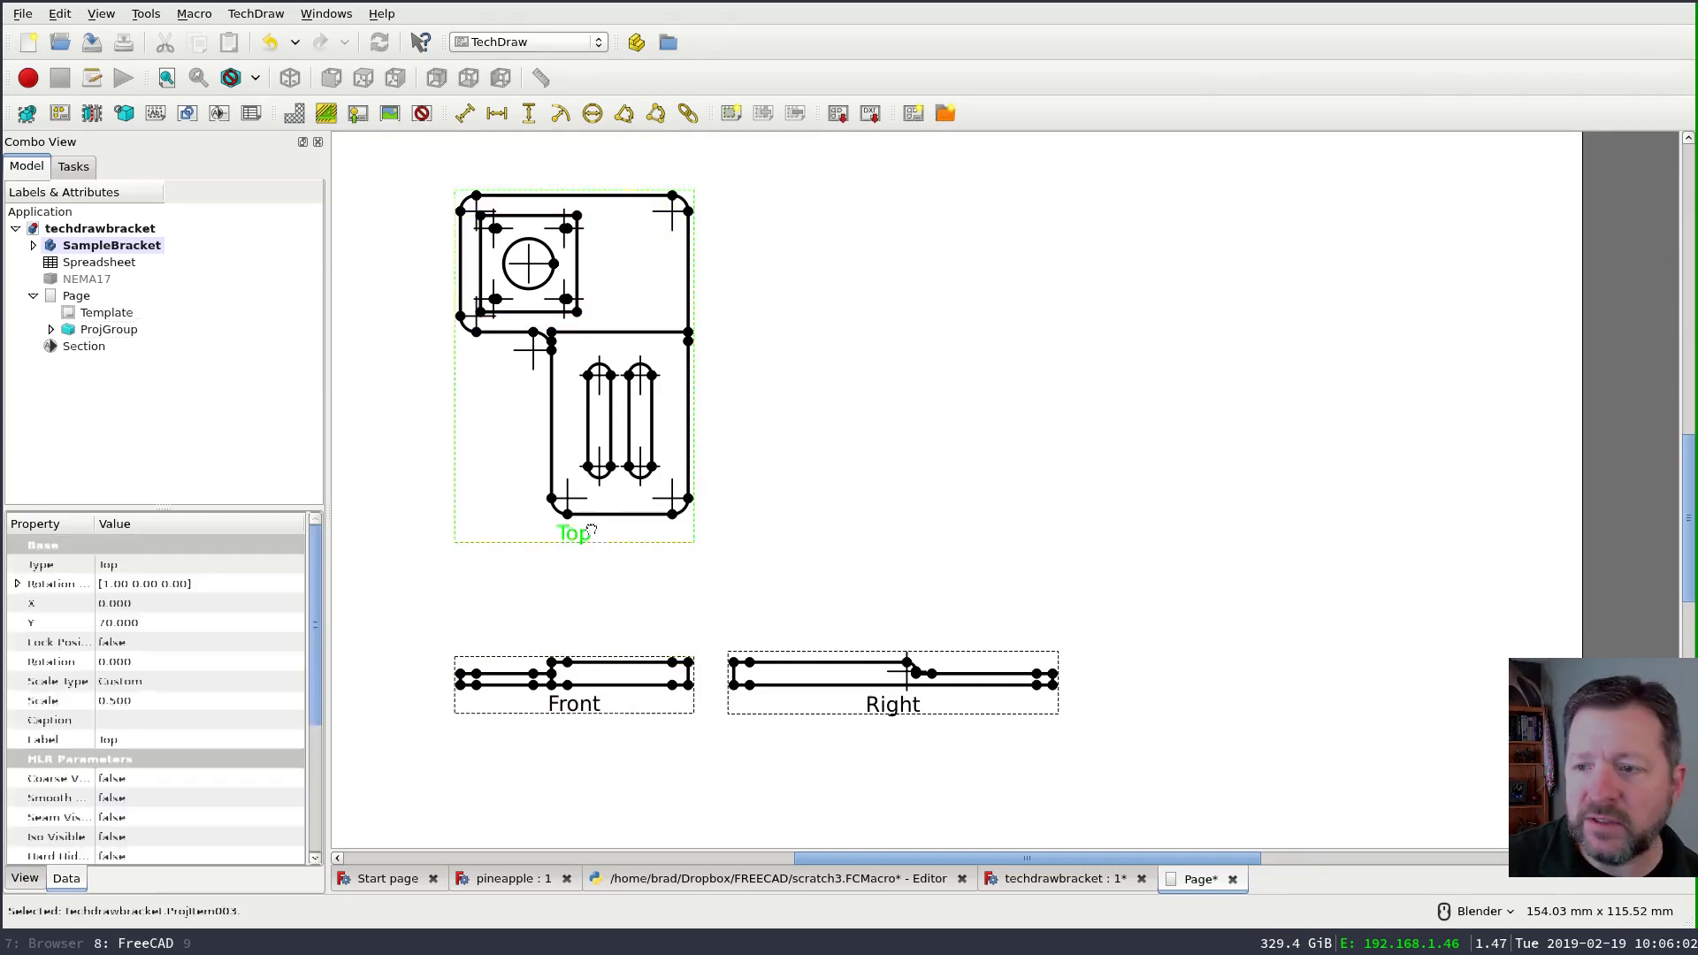
{"action": "left_click", "coordinate": [92, 113]}
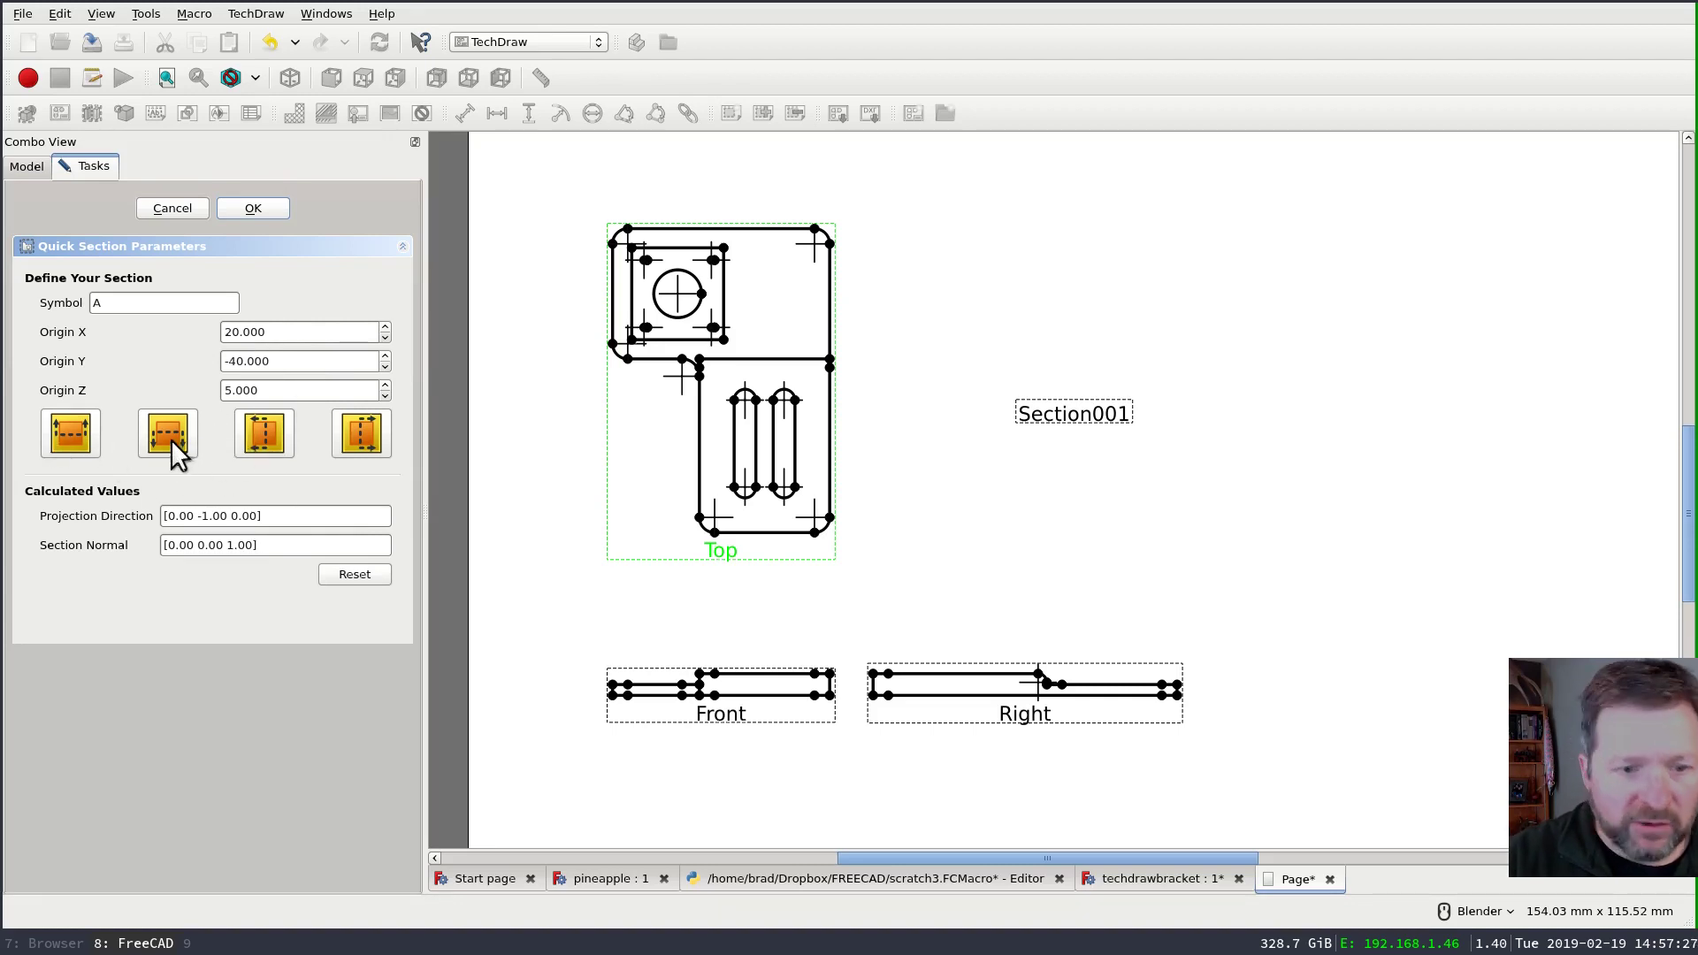
- Choose the upward section direction to generate Section A - A and its A–A cut line
{"action": "left_click", "coordinate": [69, 433]}
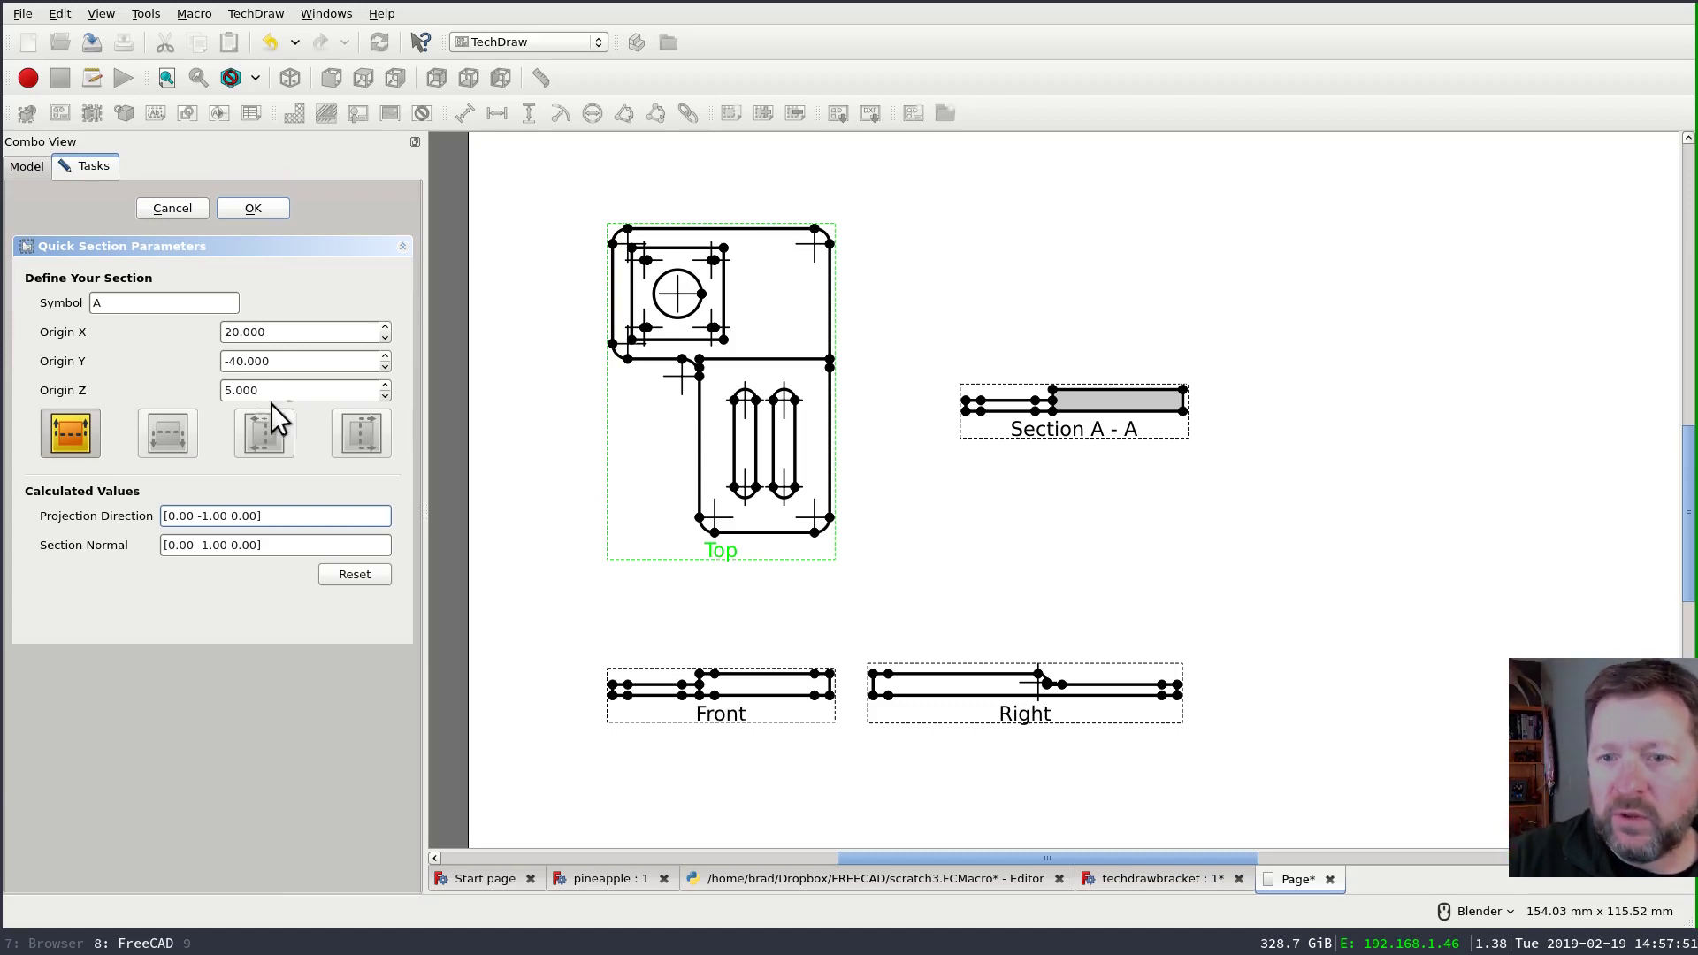
{"action": "left_click", "coordinate": [66, 419]}
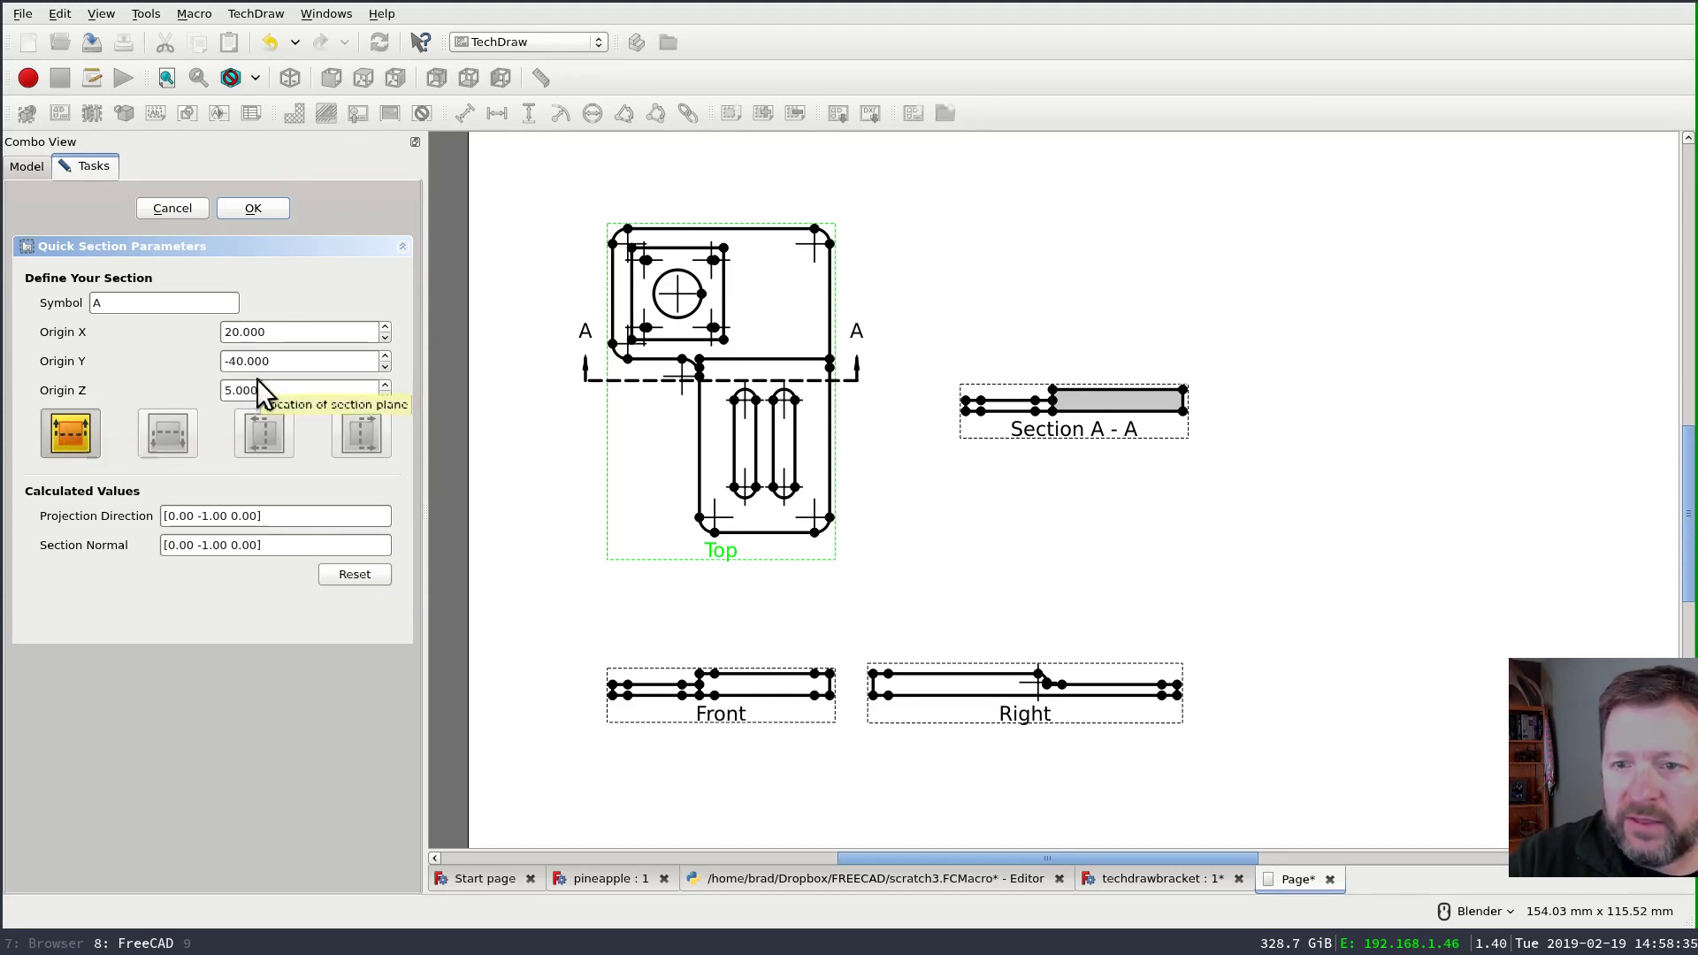
- Change the section origin Y to -16 and reapply the direction to update Section A - A
{"action": "left_click_drag", "start_coordinate": [314, 366], "coordinate": [159, 363]}
{"action": "type", "text": "-16"}
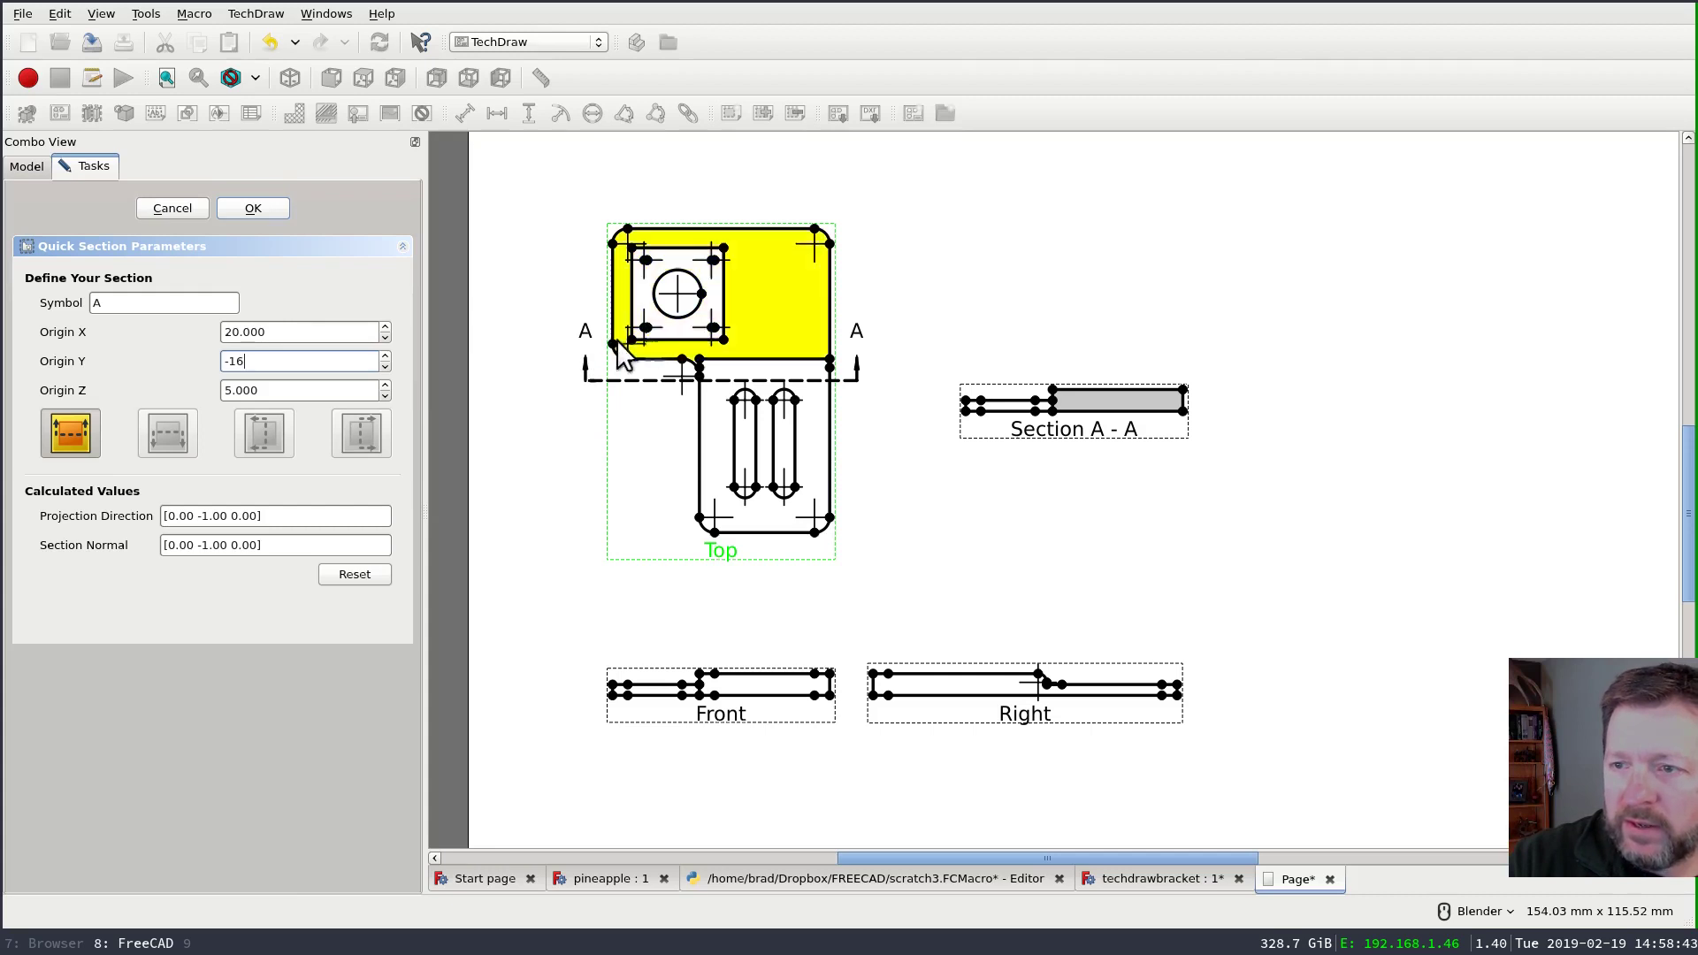
{"action": "left_click", "coordinate": [302, 387]}
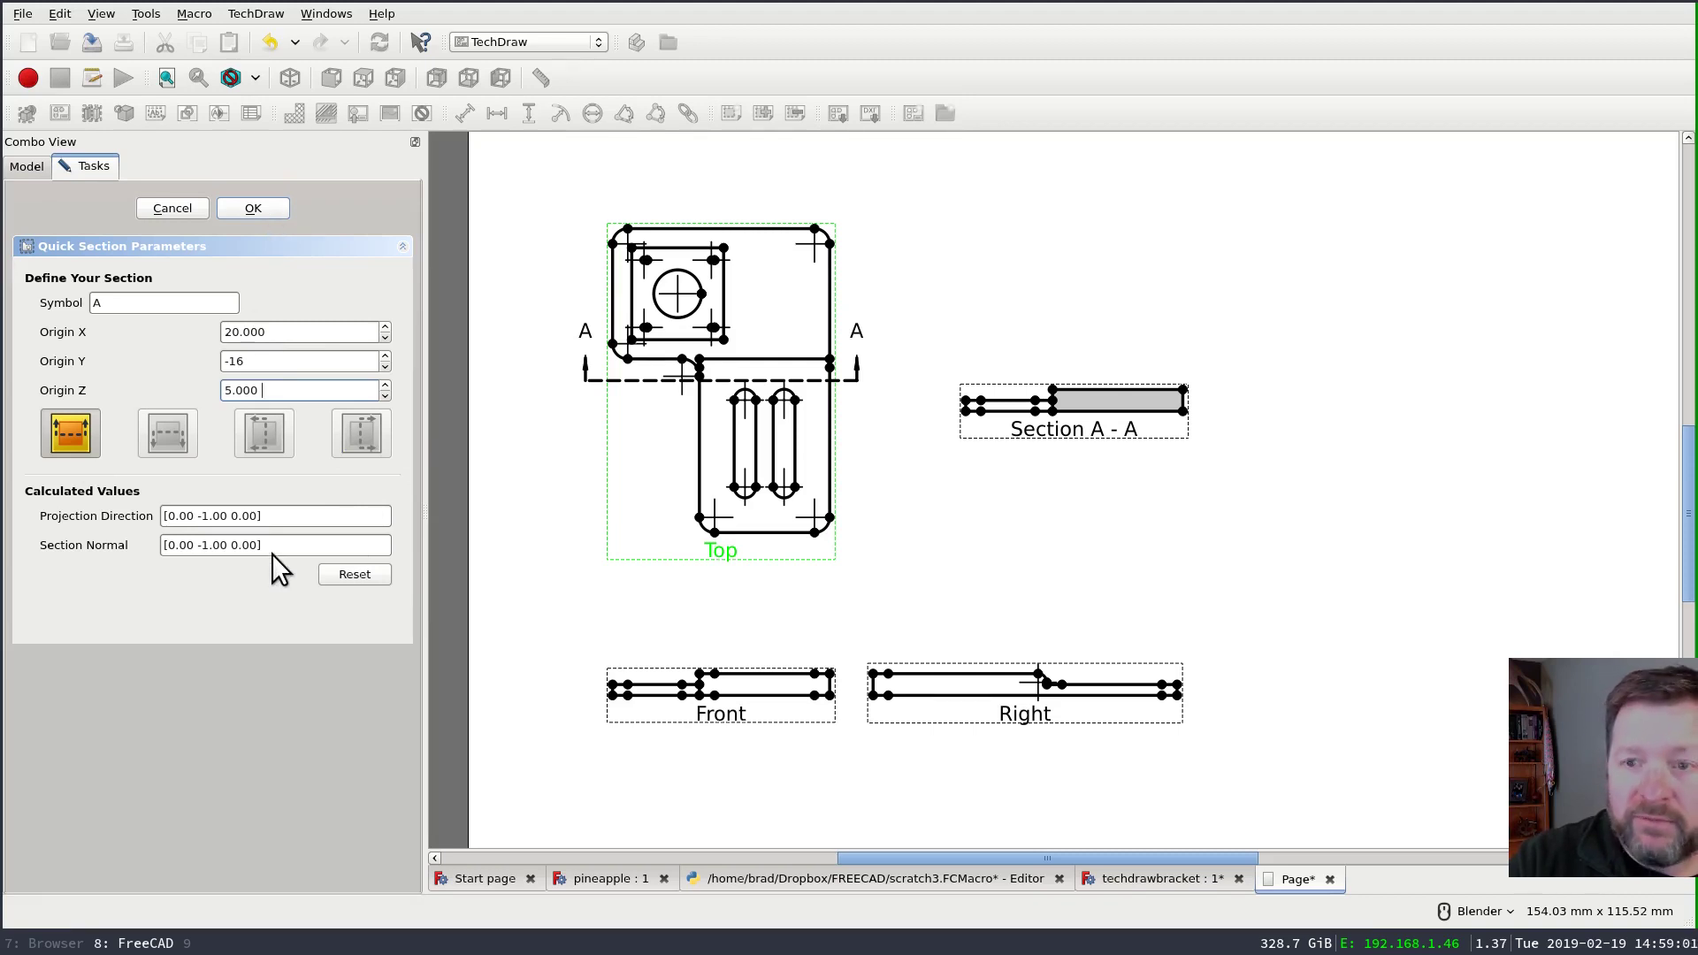
{"action": "left_click", "coordinate": [72, 431]}
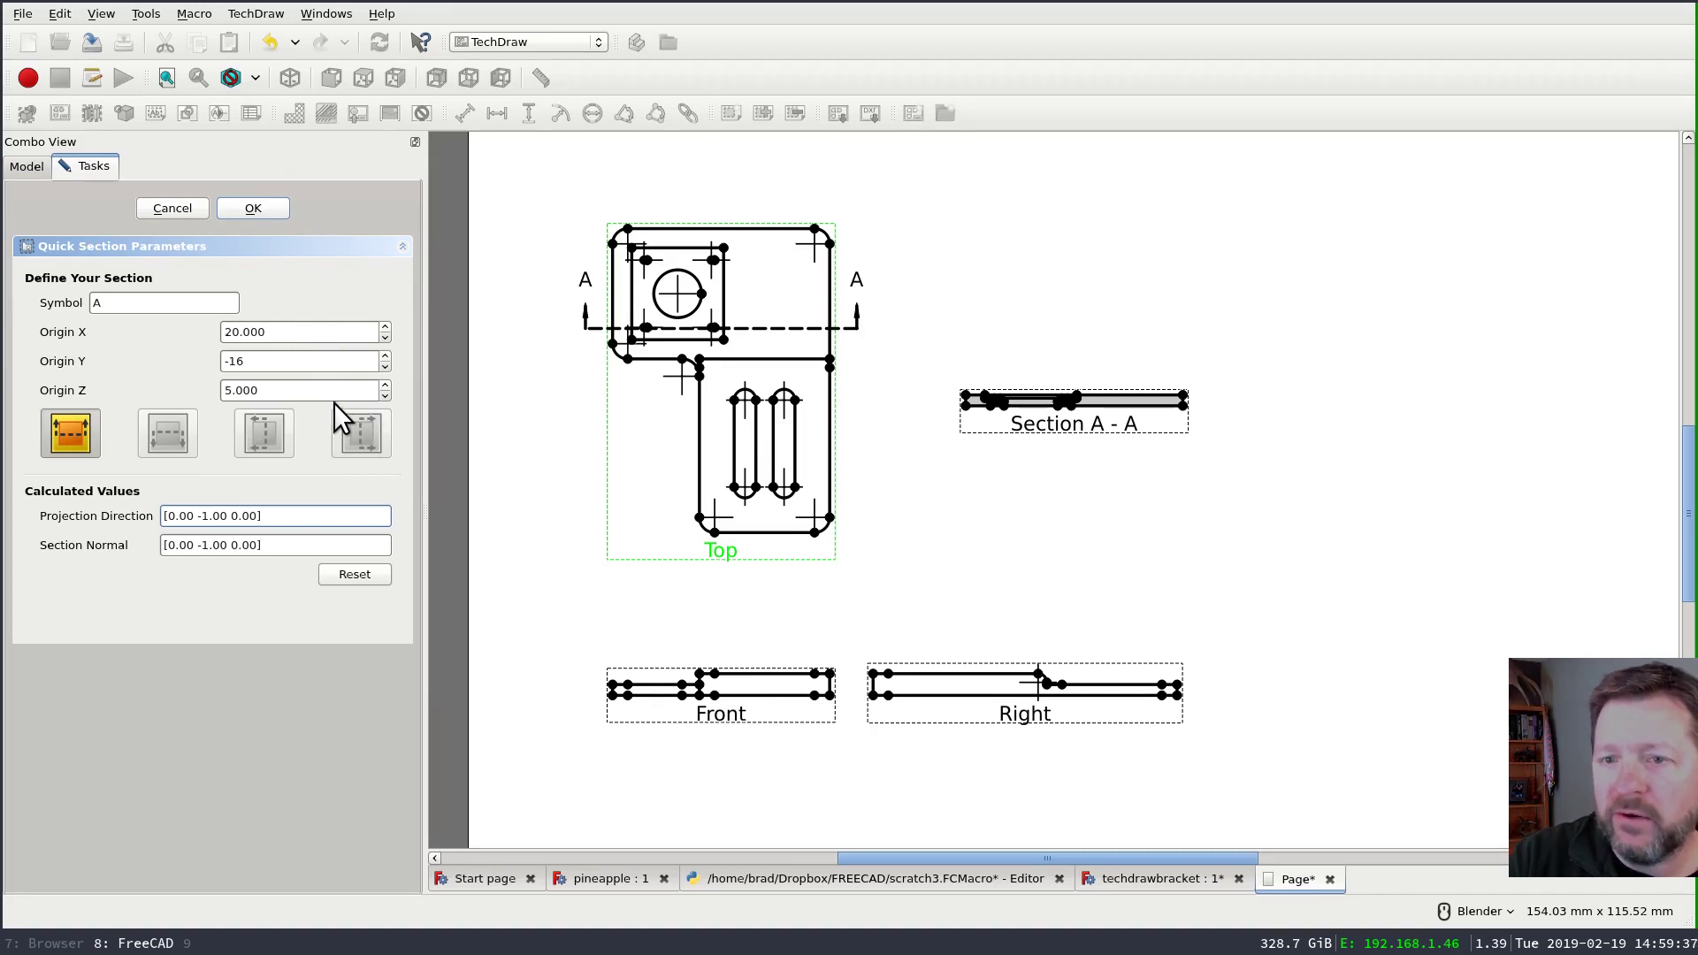
- Confirm the quick section, then select Section A - A and review its properties, including scale 0.500
{"action": "left_click", "coordinate": [253, 208]}
{"action": "left_click", "coordinate": [115, 345]}
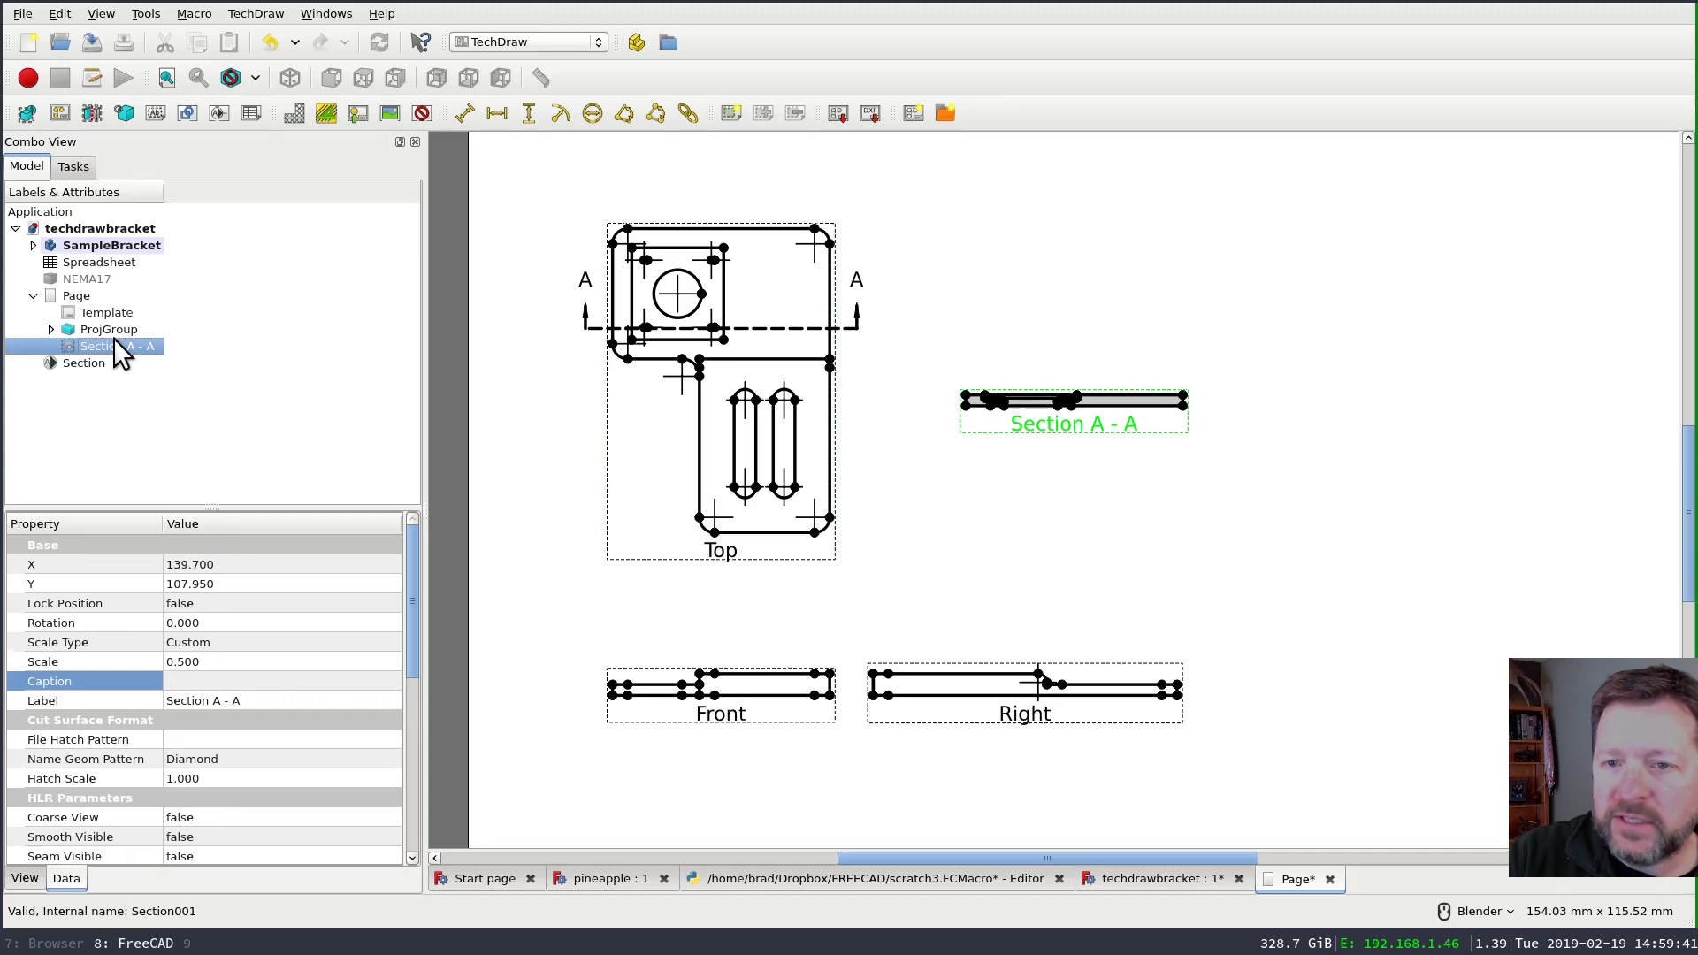
{"action": "left_click", "coordinate": [117, 345]}
{"action": "left_click", "coordinate": [145, 418]}
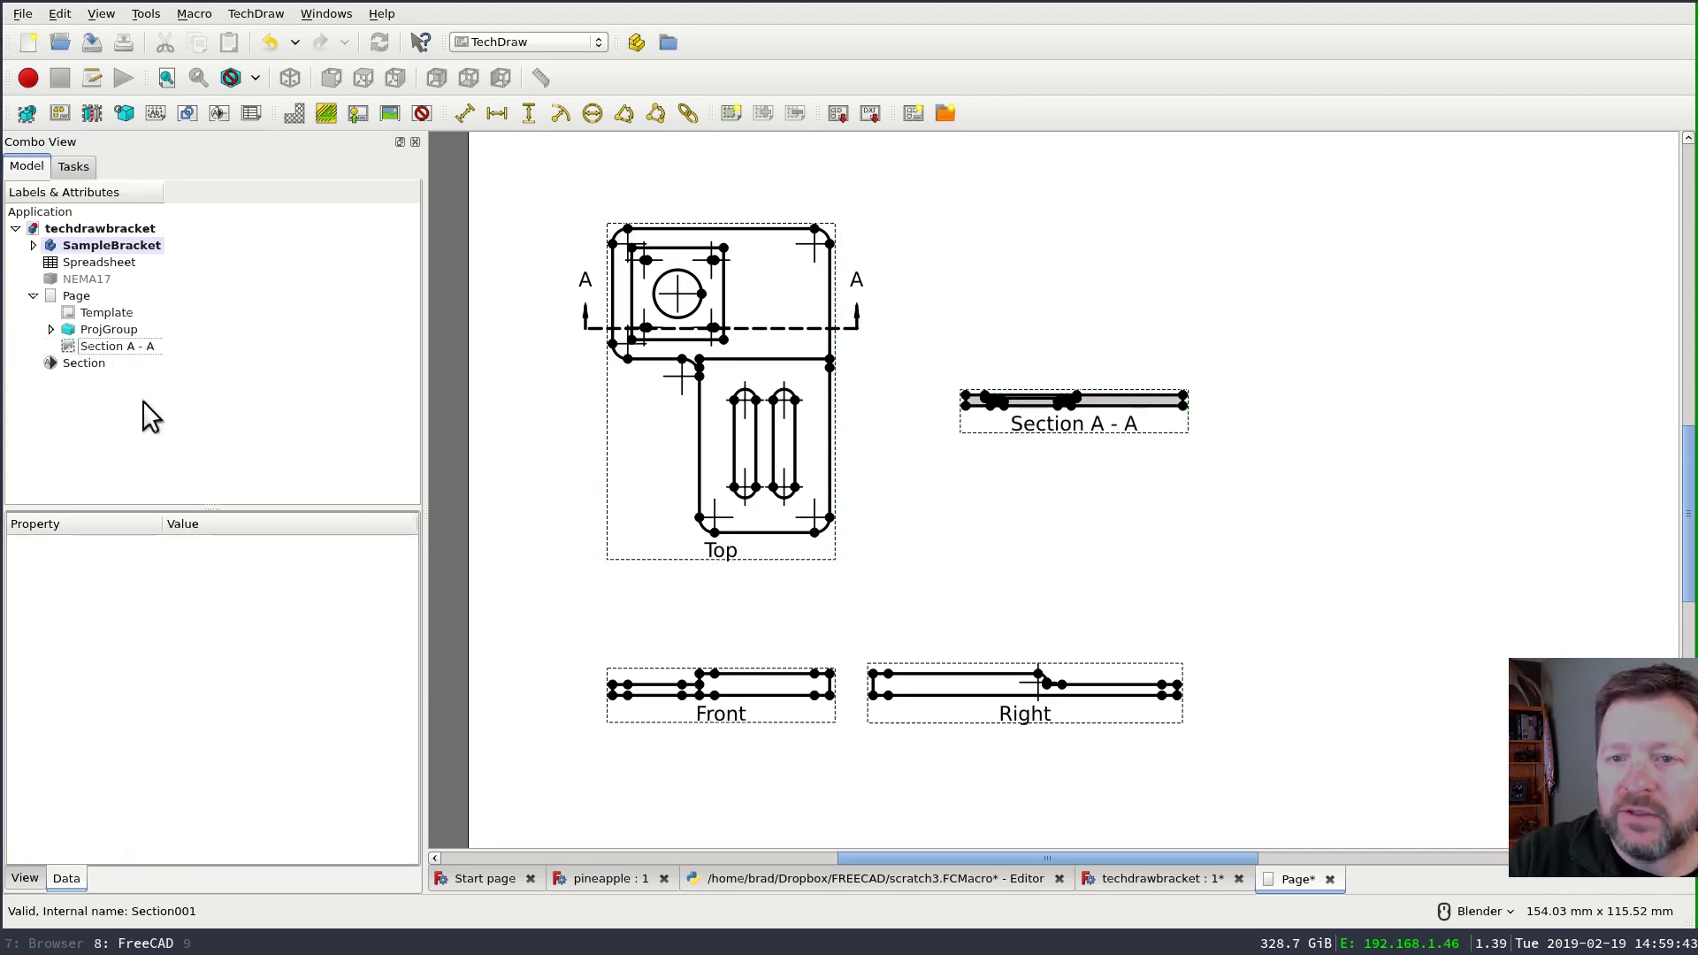
{"action": "left_click", "coordinate": [122, 347]}
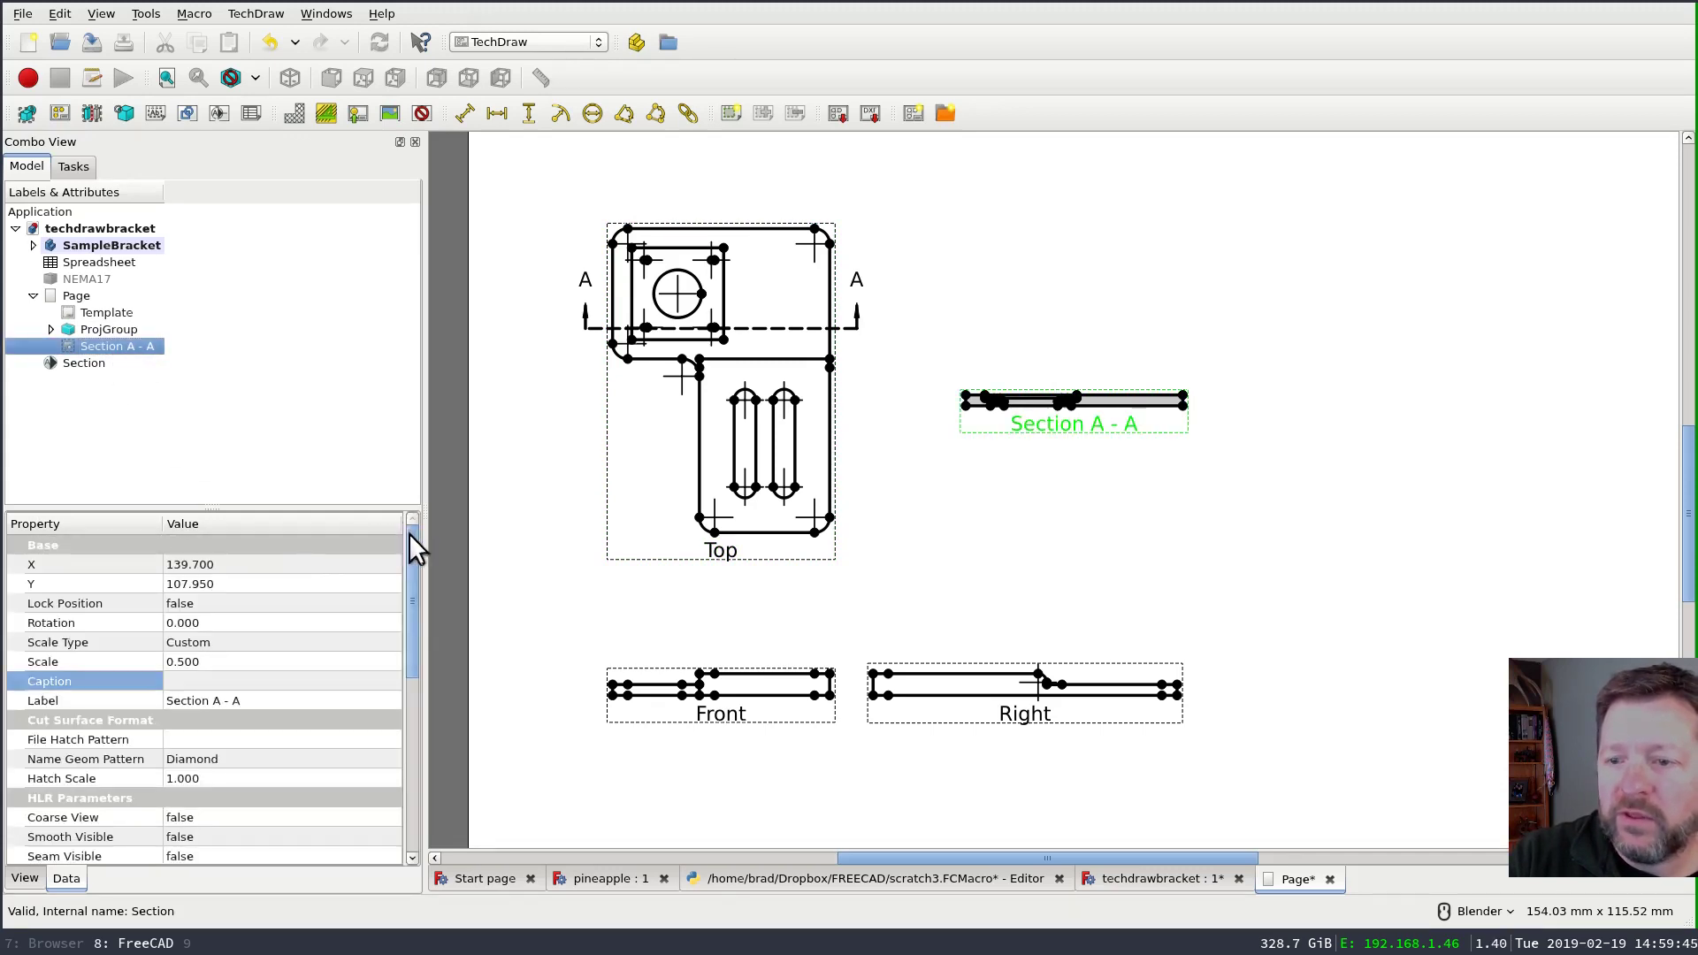
{"action": "left_click_drag", "start_coordinate": [409, 533], "coordinate": [412, 706]}
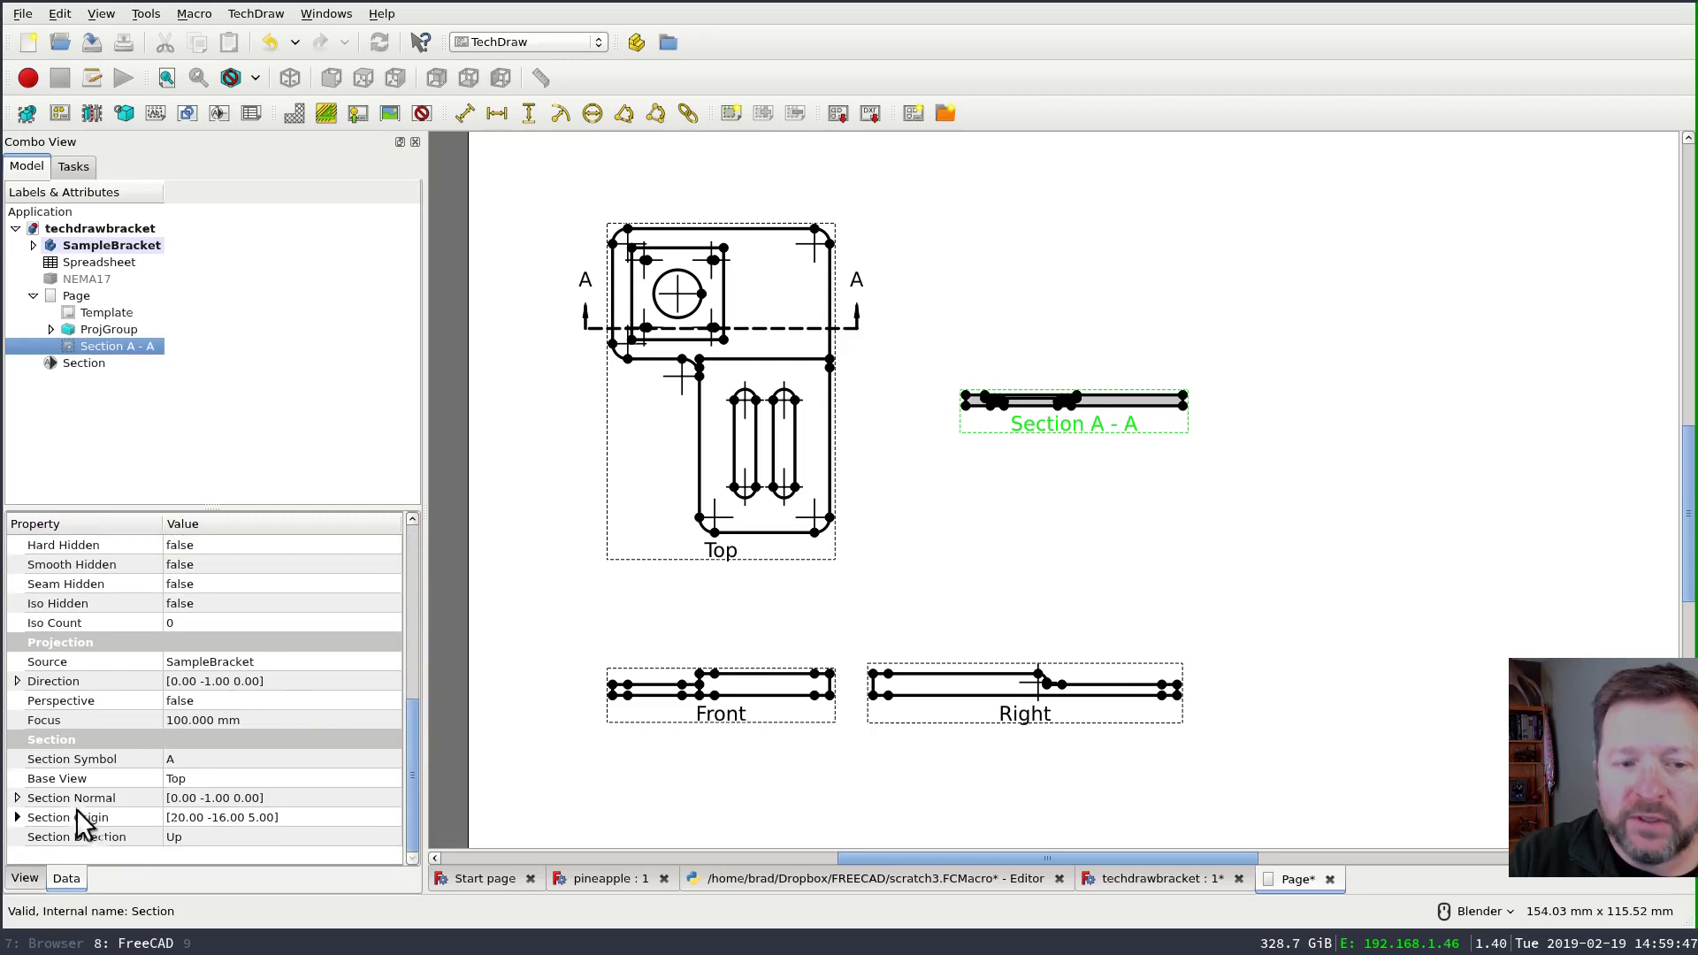
{"action": "left_click_drag", "start_coordinate": [420, 797], "coordinate": [412, 624]}
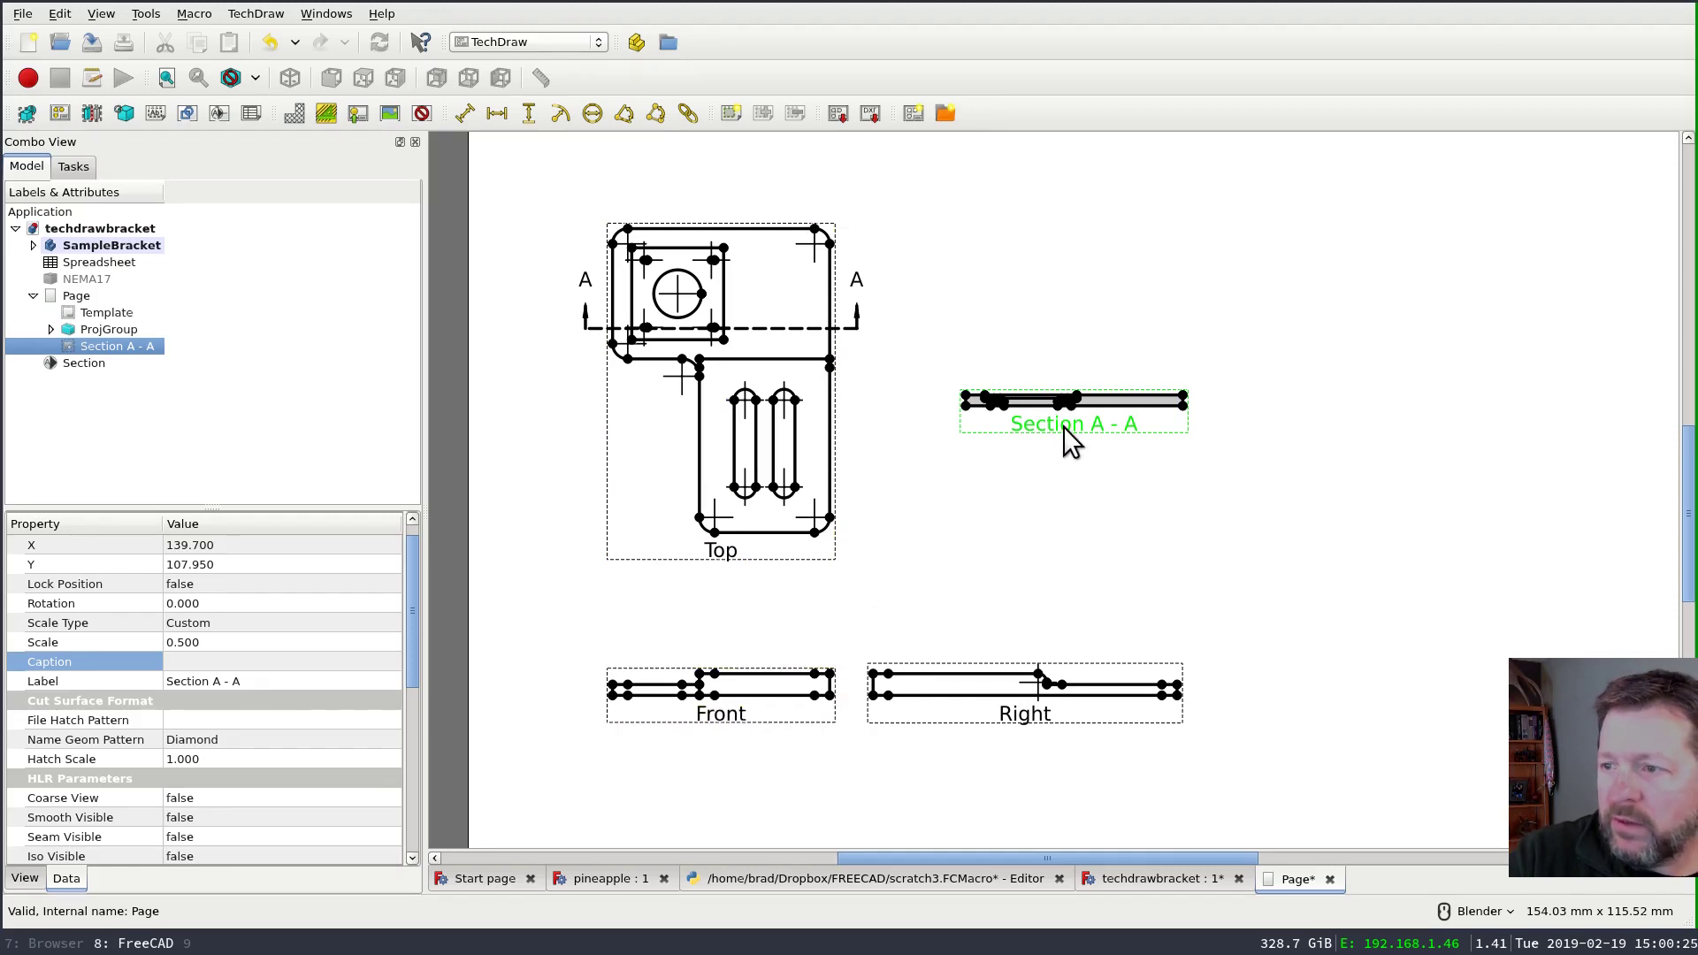
- Set Section A - A's scale to 2, recompute, and place it beside the Top view
{"action": "left_click_drag", "start_coordinate": [1068, 433], "coordinate": [1121, 356]}
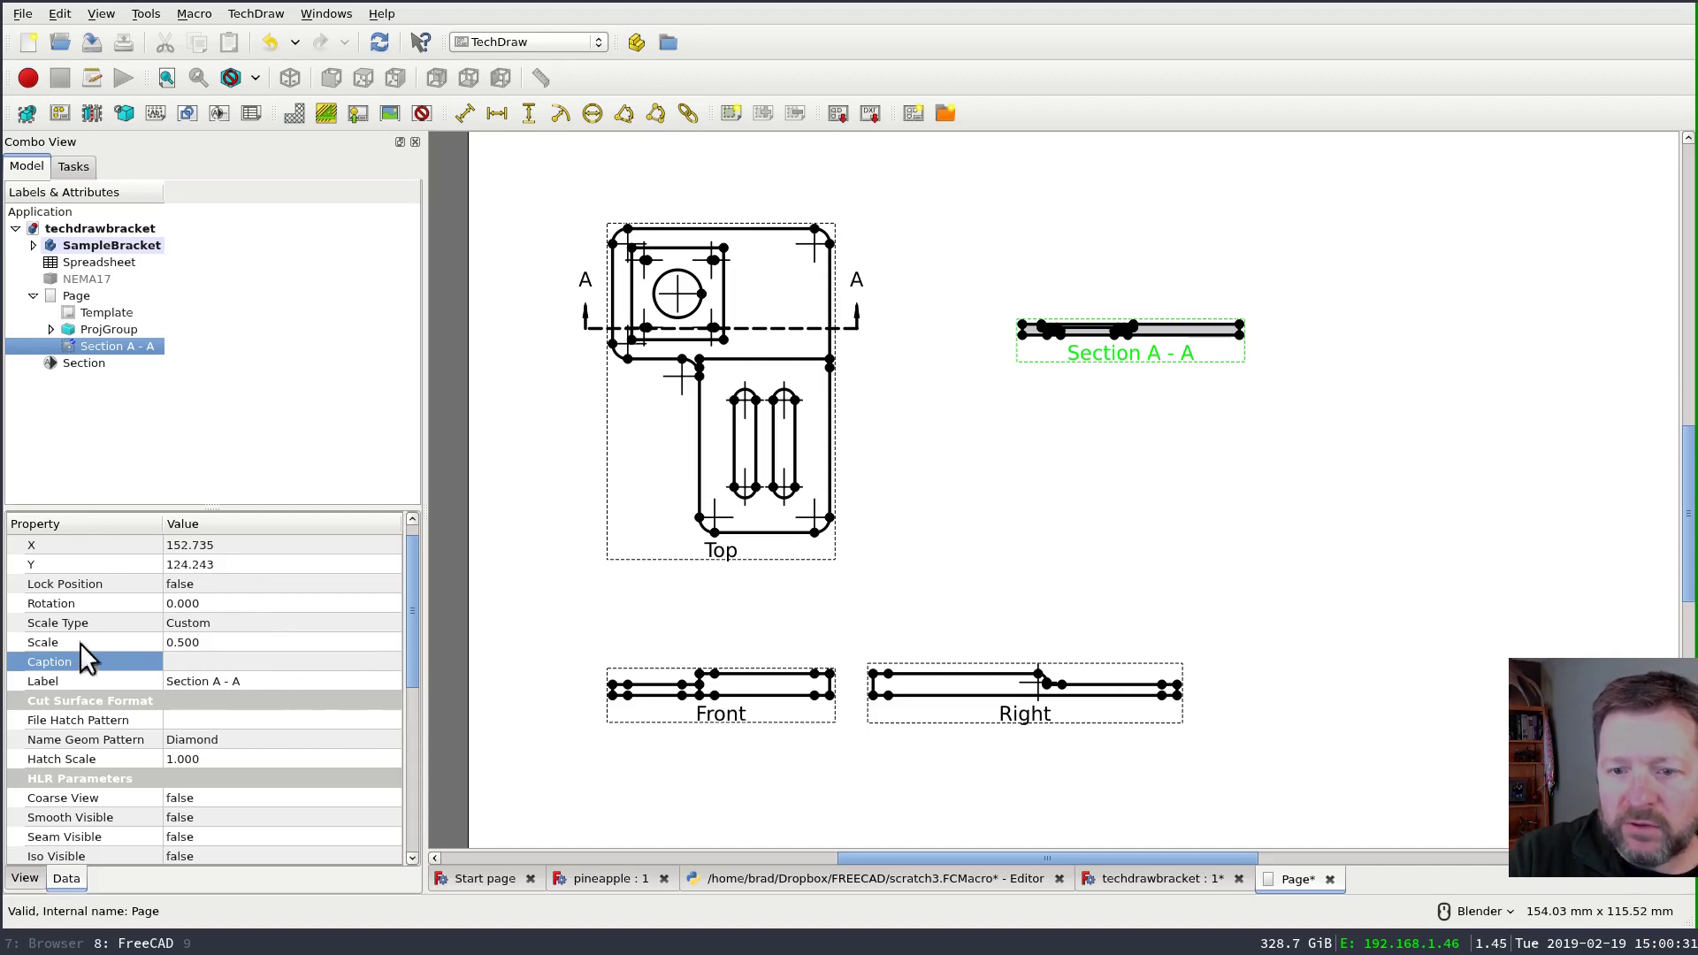
{"action": "left_click", "coordinate": [248, 640]}
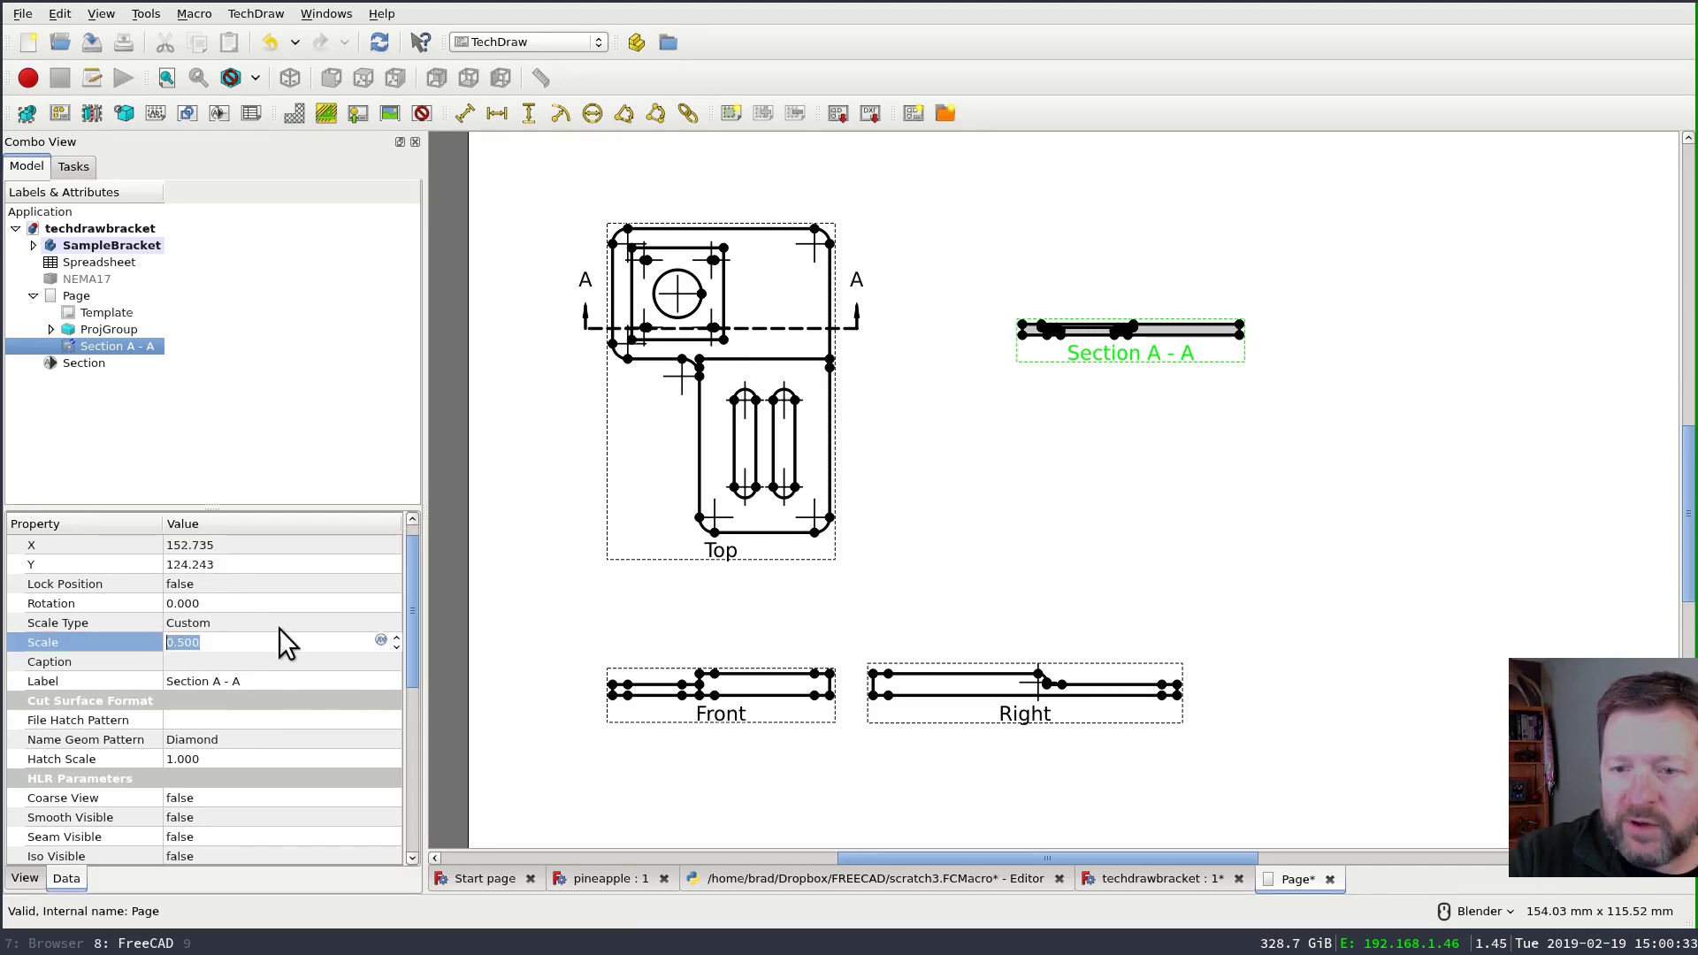
{"action": "type", "text": "2"}
{"action": "key", "text": "Return"}
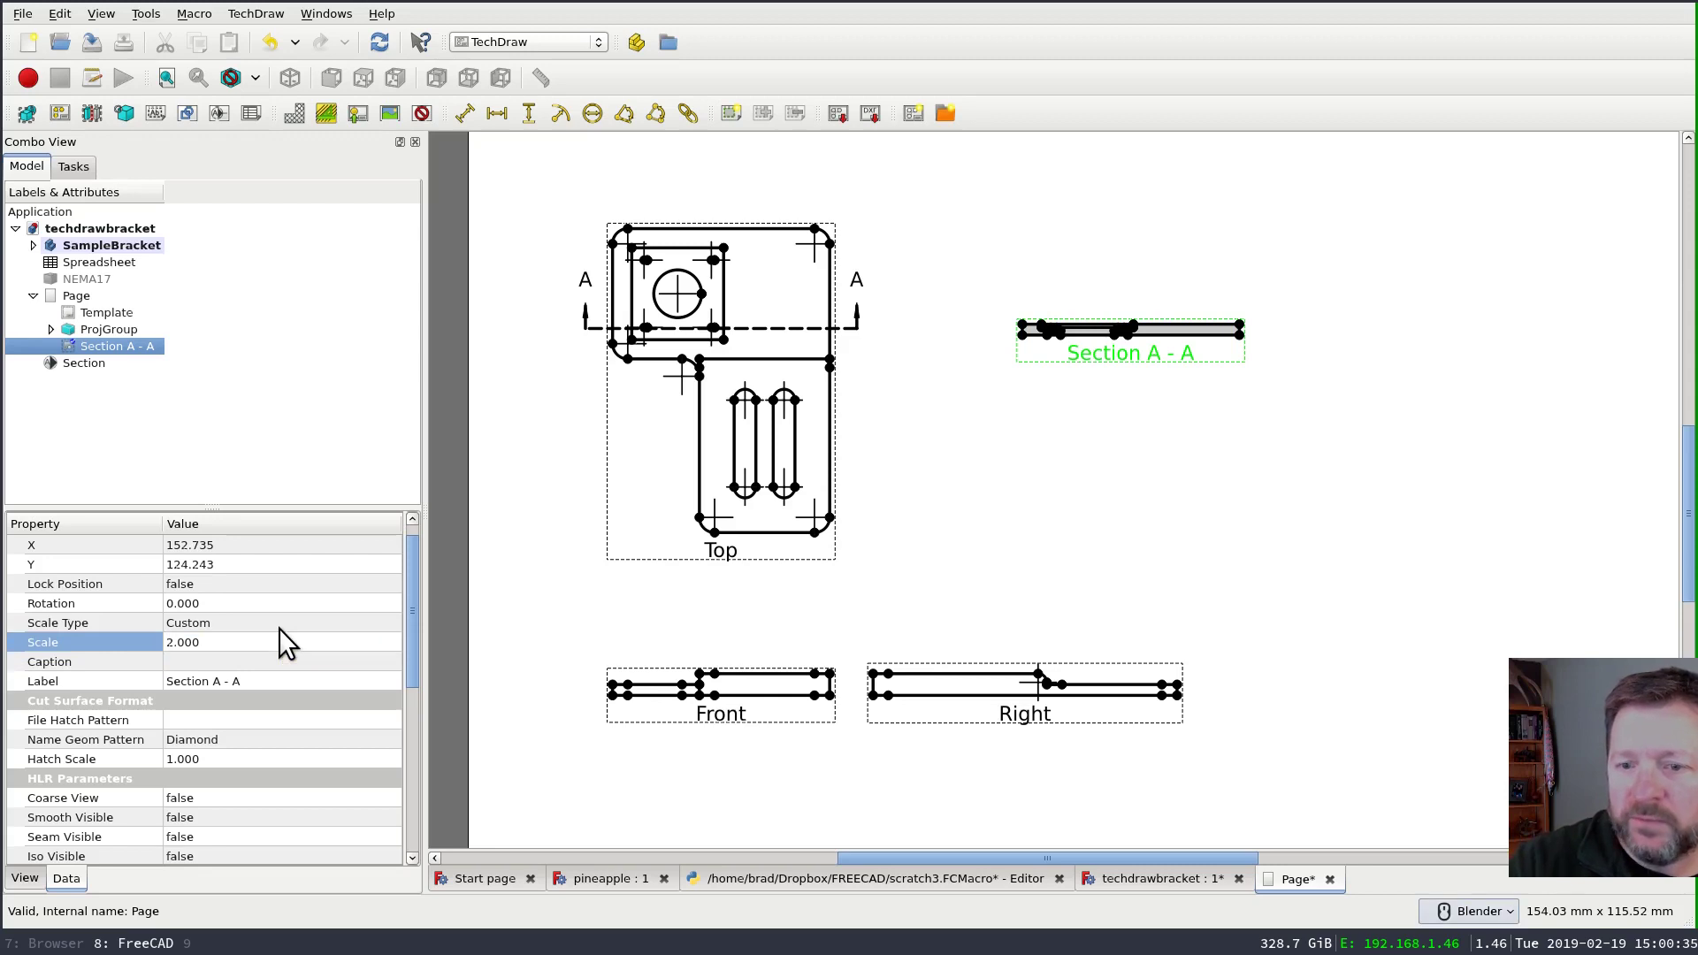
{"action": "left_click", "coordinate": [246, 662]}
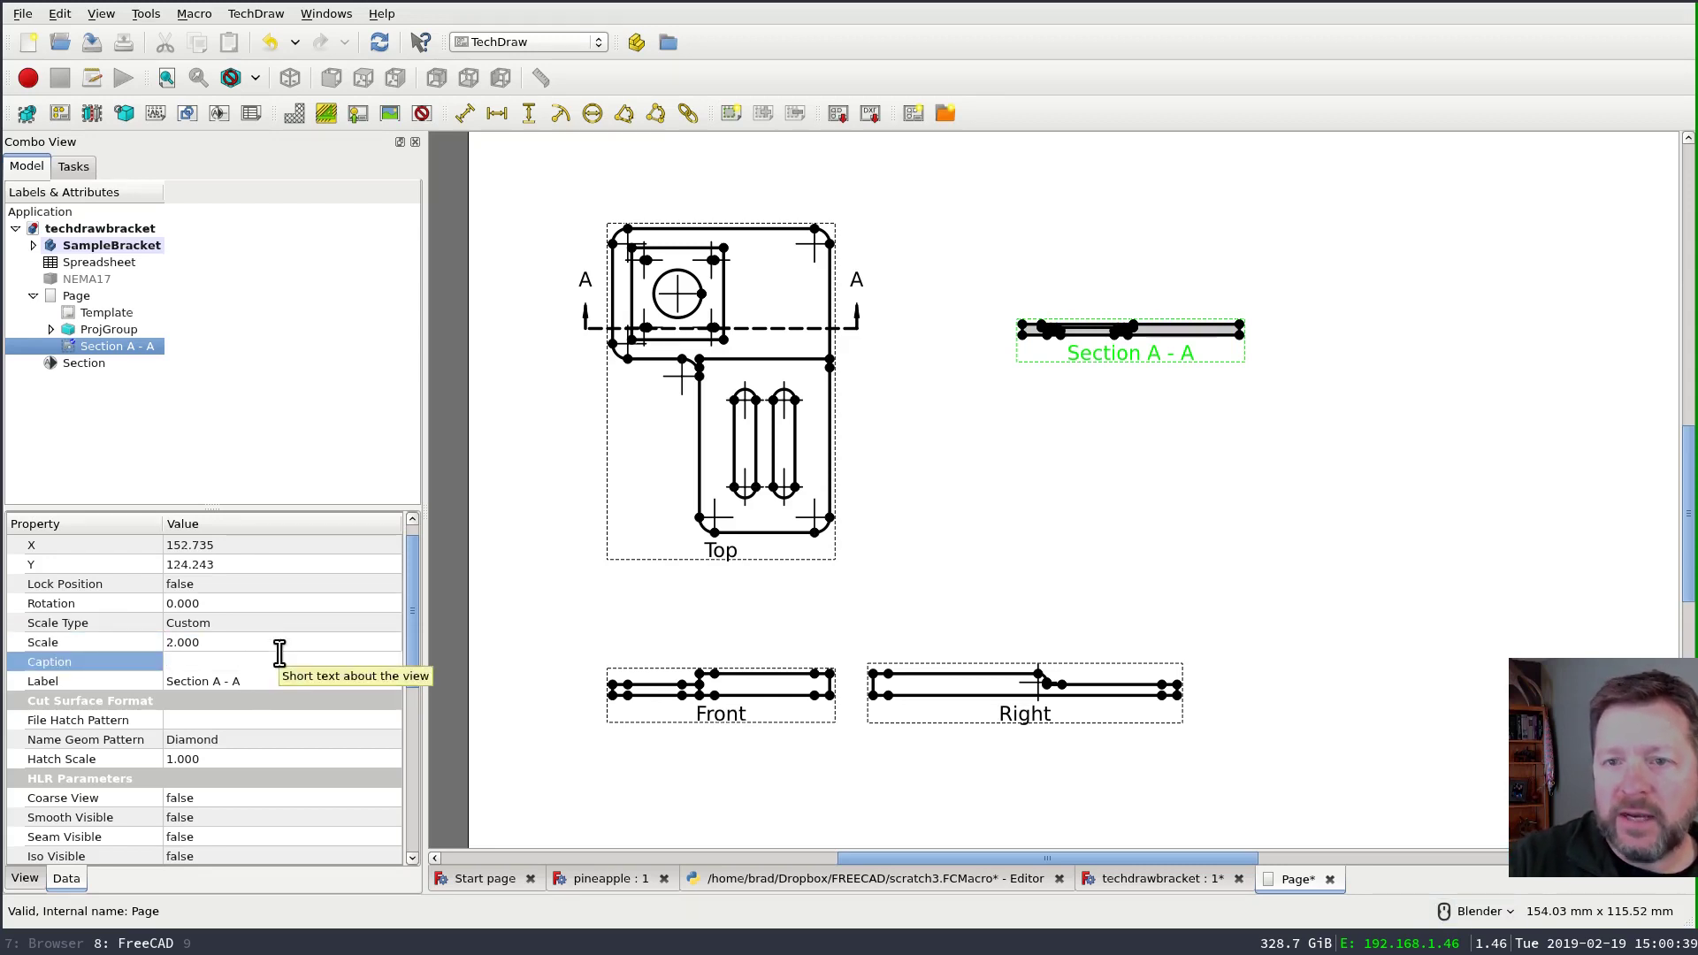
{"action": "left_click", "coordinate": [383, 43]}
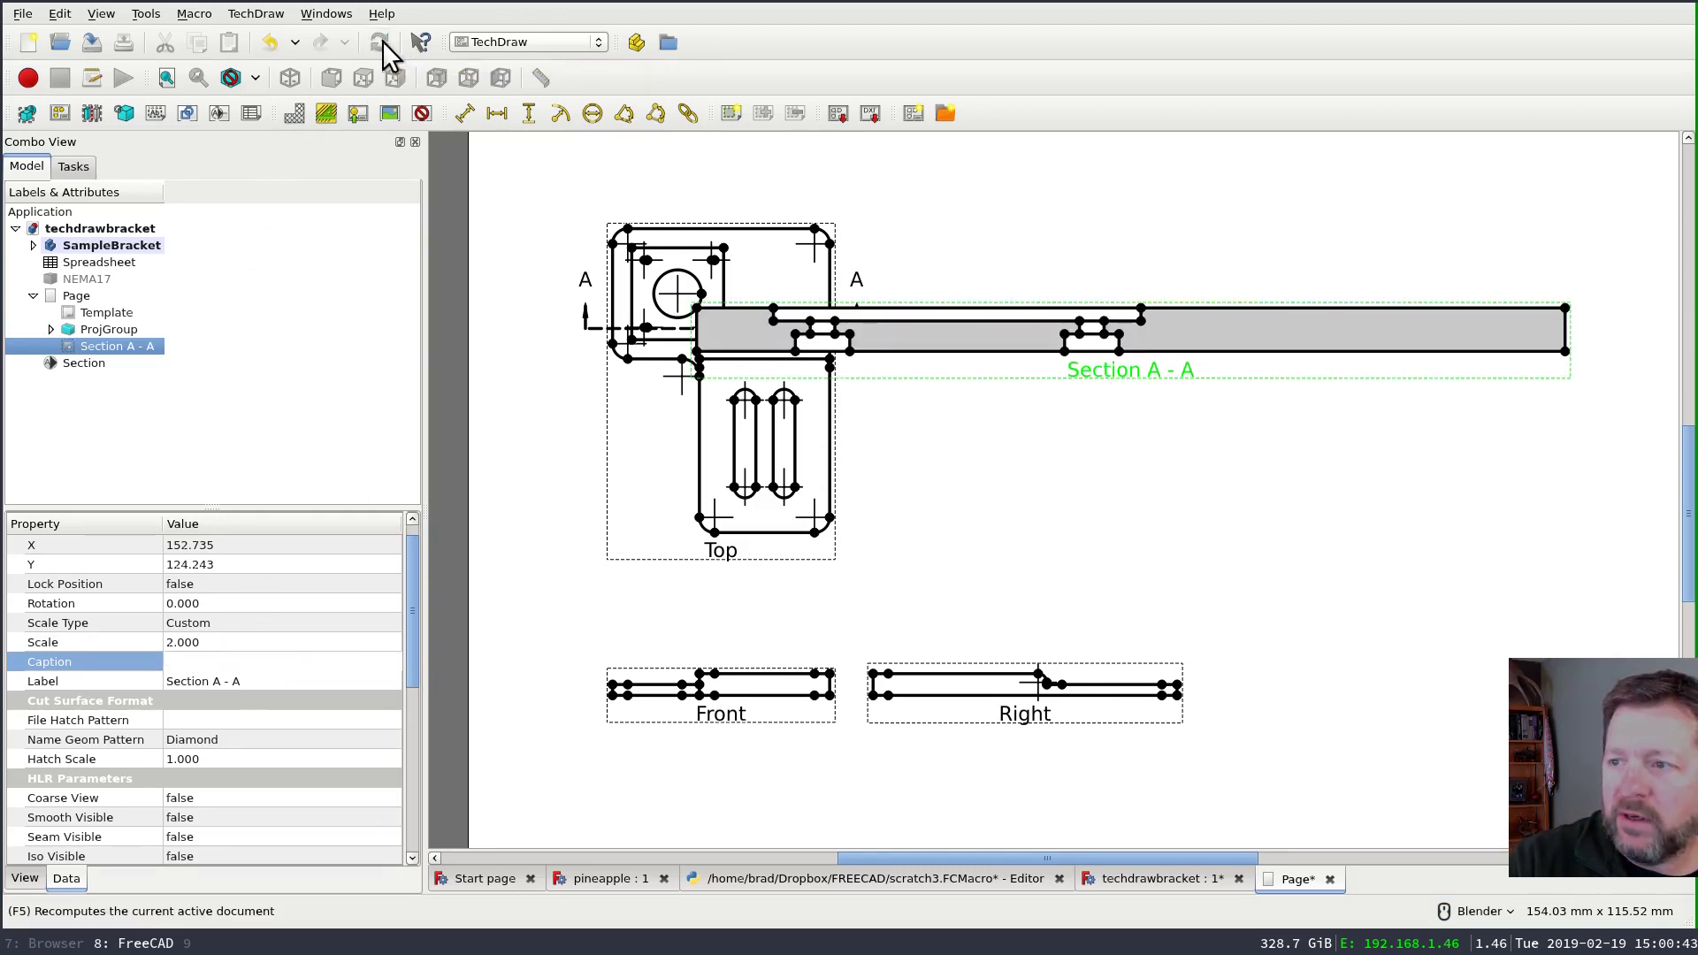
{"action": "left_click_drag", "start_coordinate": [1126, 383], "coordinate": [1291, 221]}
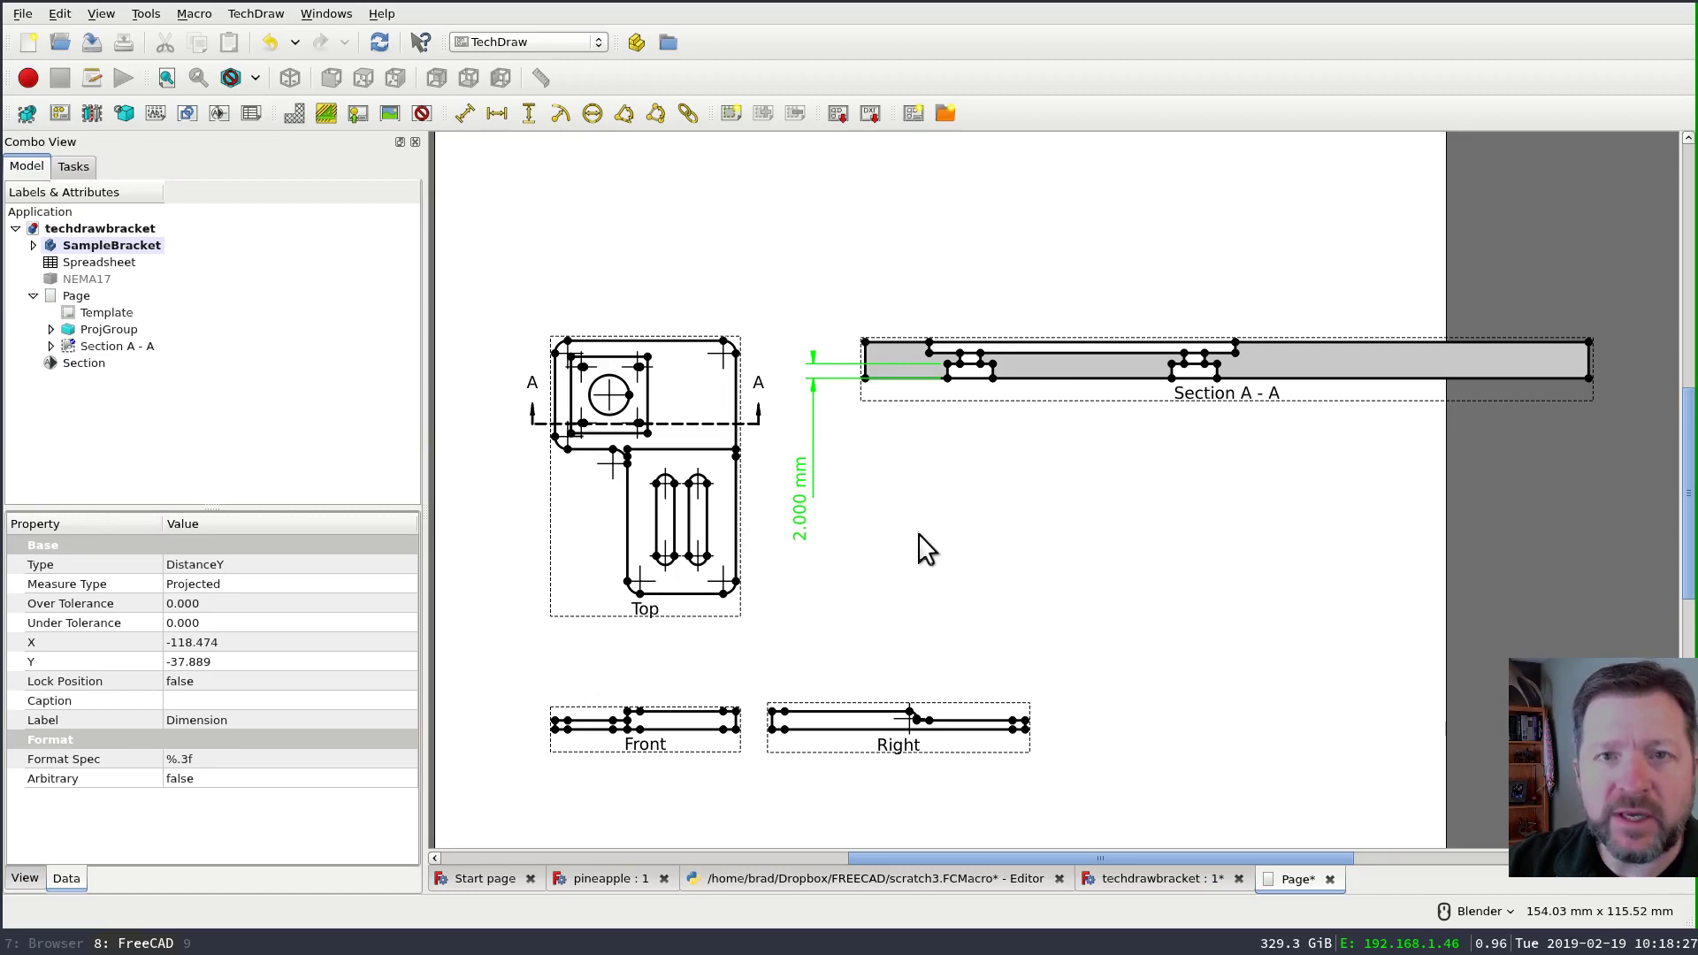
- Select Section A - A and insert a Detail view marked 1 on the section
{"action": "left_click", "coordinate": [1241, 392]}
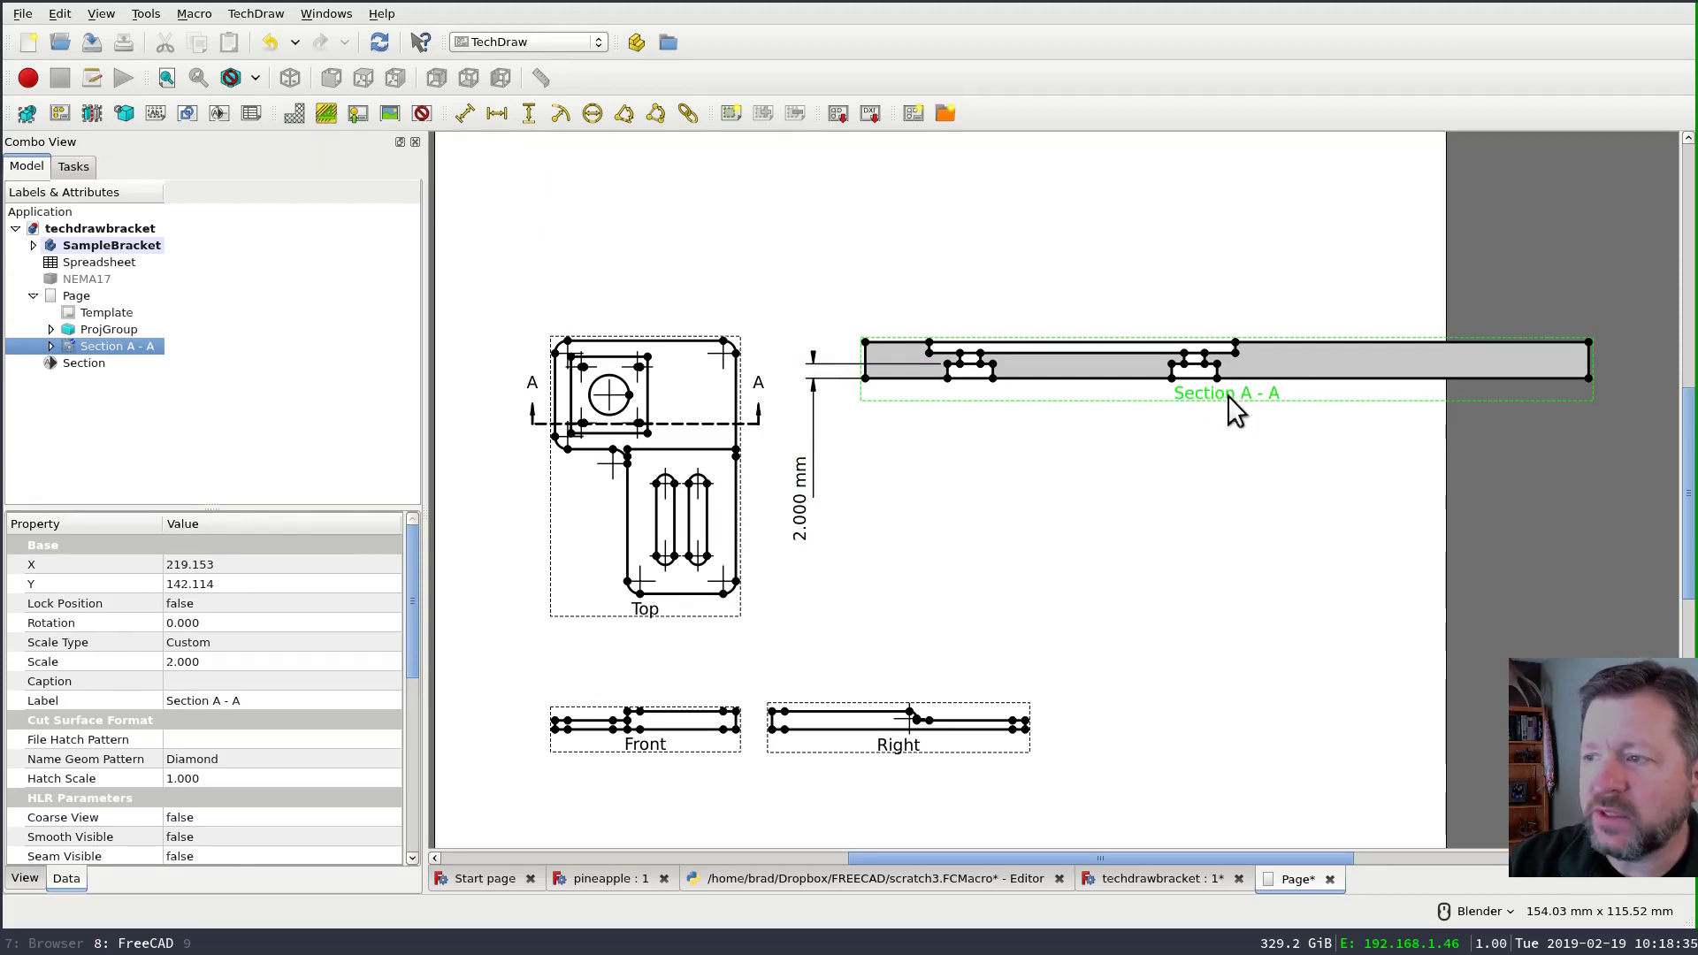
{"action": "left_click", "coordinate": [123, 113]}
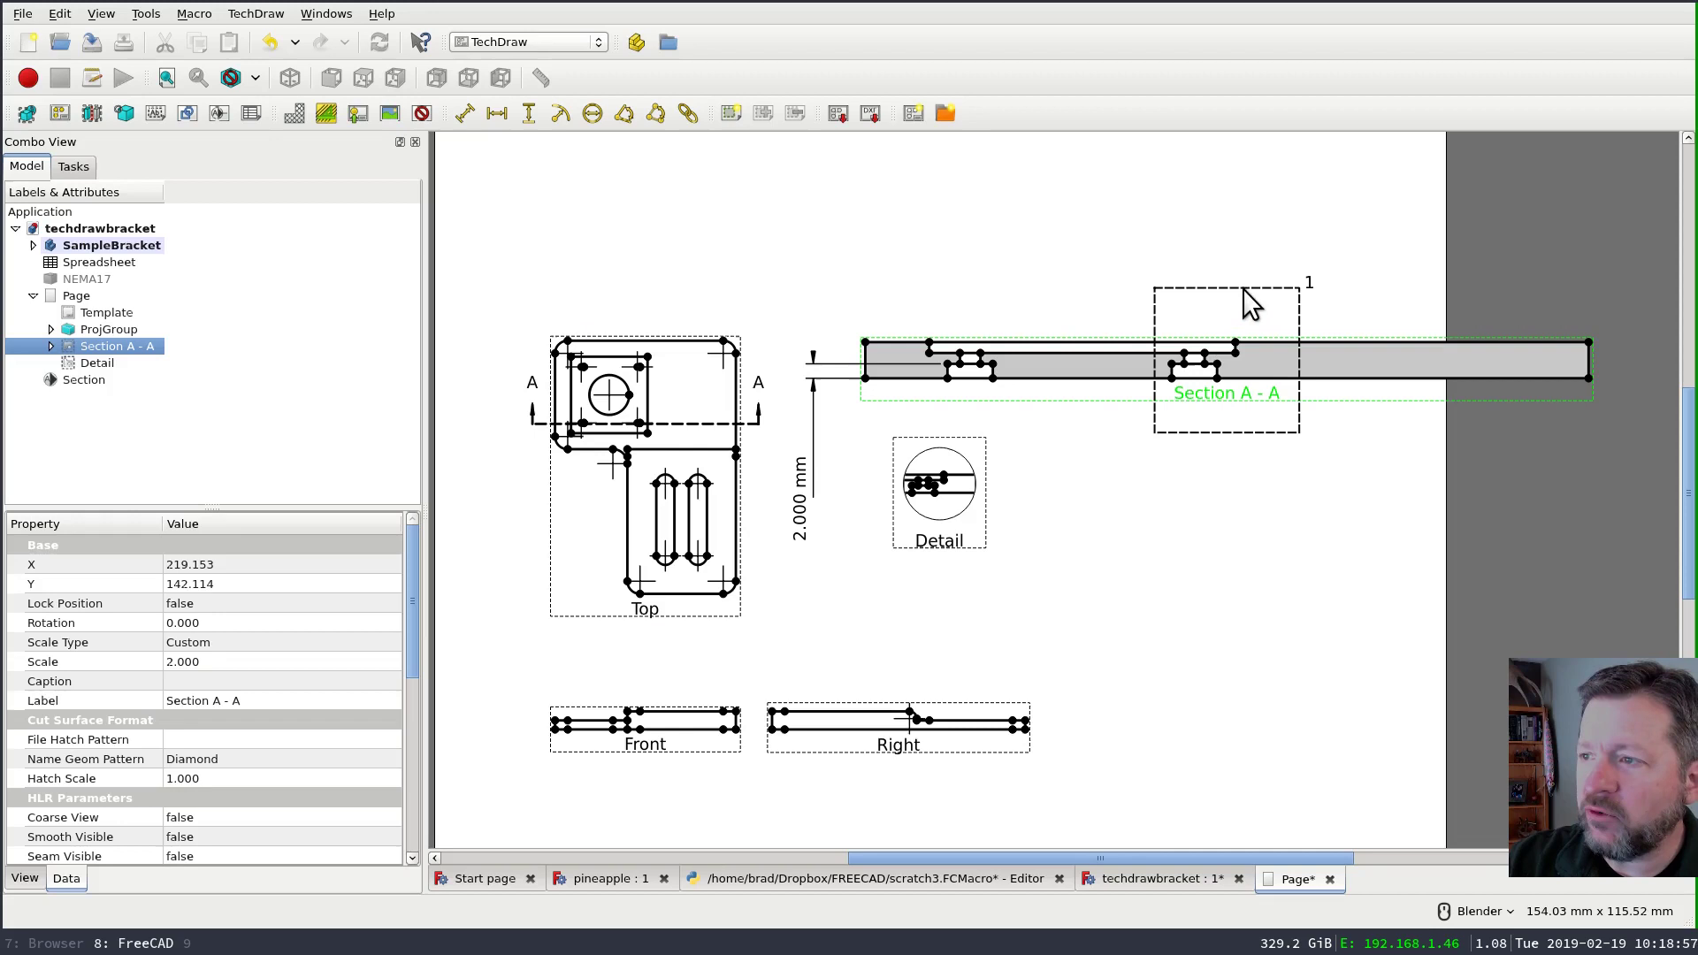
- Adjust the X positions of Section A - A and the Detail view in the property editor
{"action": "left_click", "coordinate": [283, 564]}
{"action": "scroll", "coordinate": [277, 567], "scroll_direction": "down", "scroll_amount": 12}
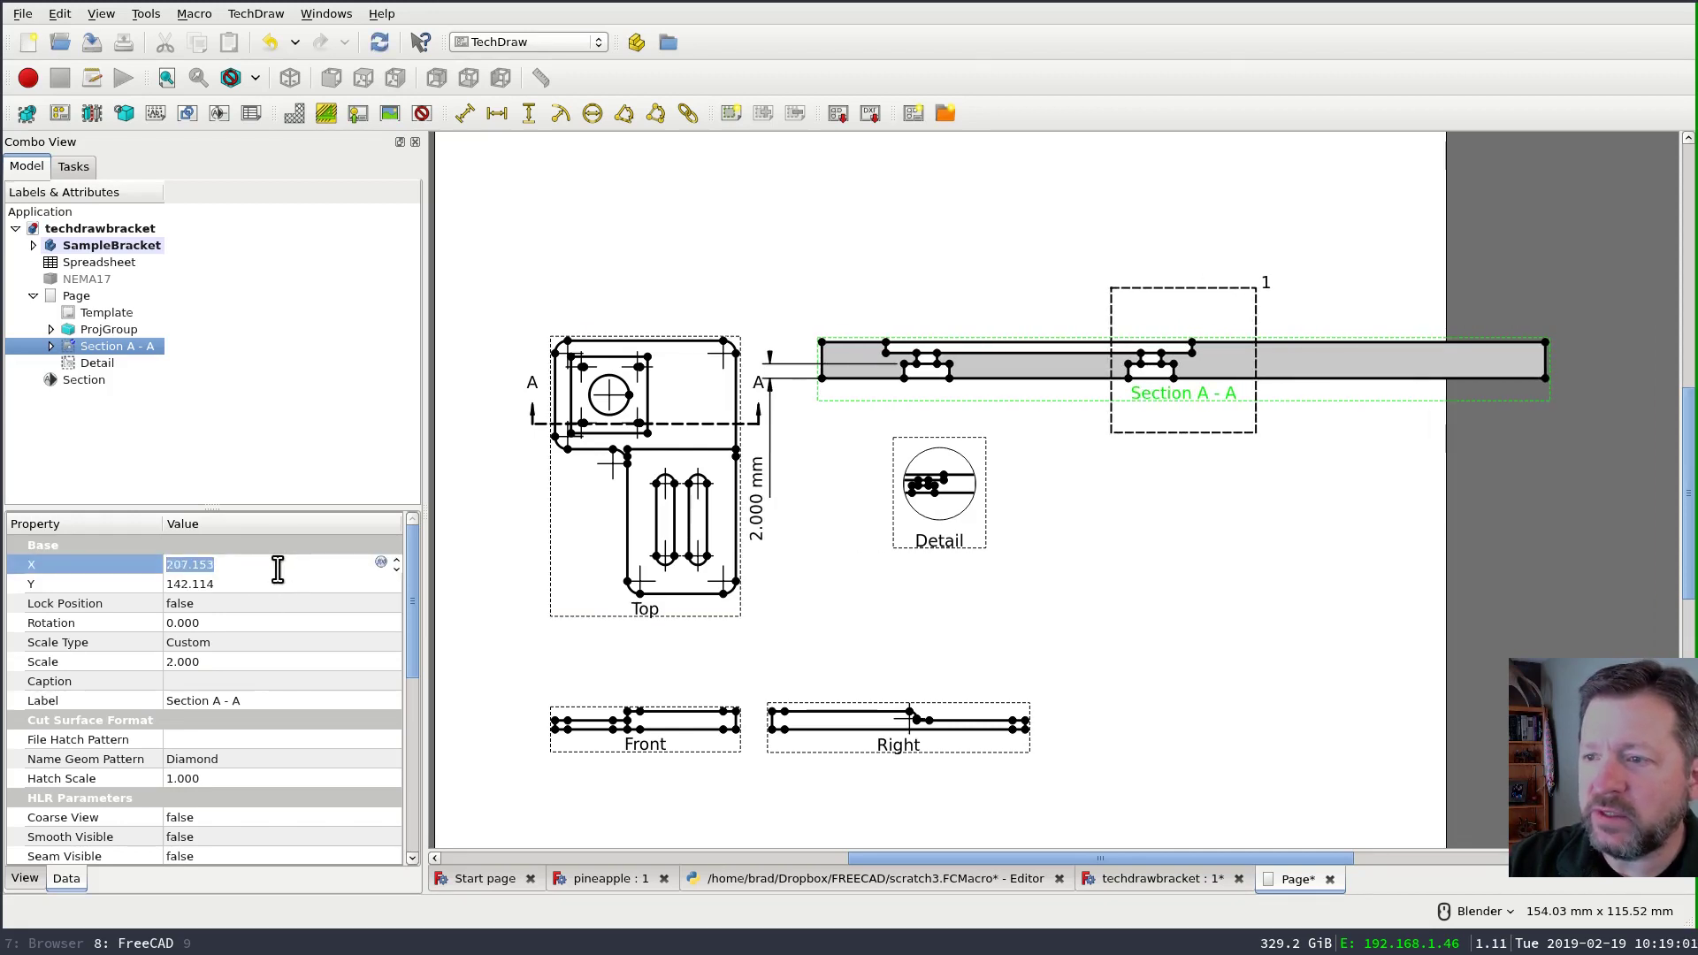
{"action": "scroll", "coordinate": [277, 567], "scroll_direction": "up", "scroll_amount": 9}
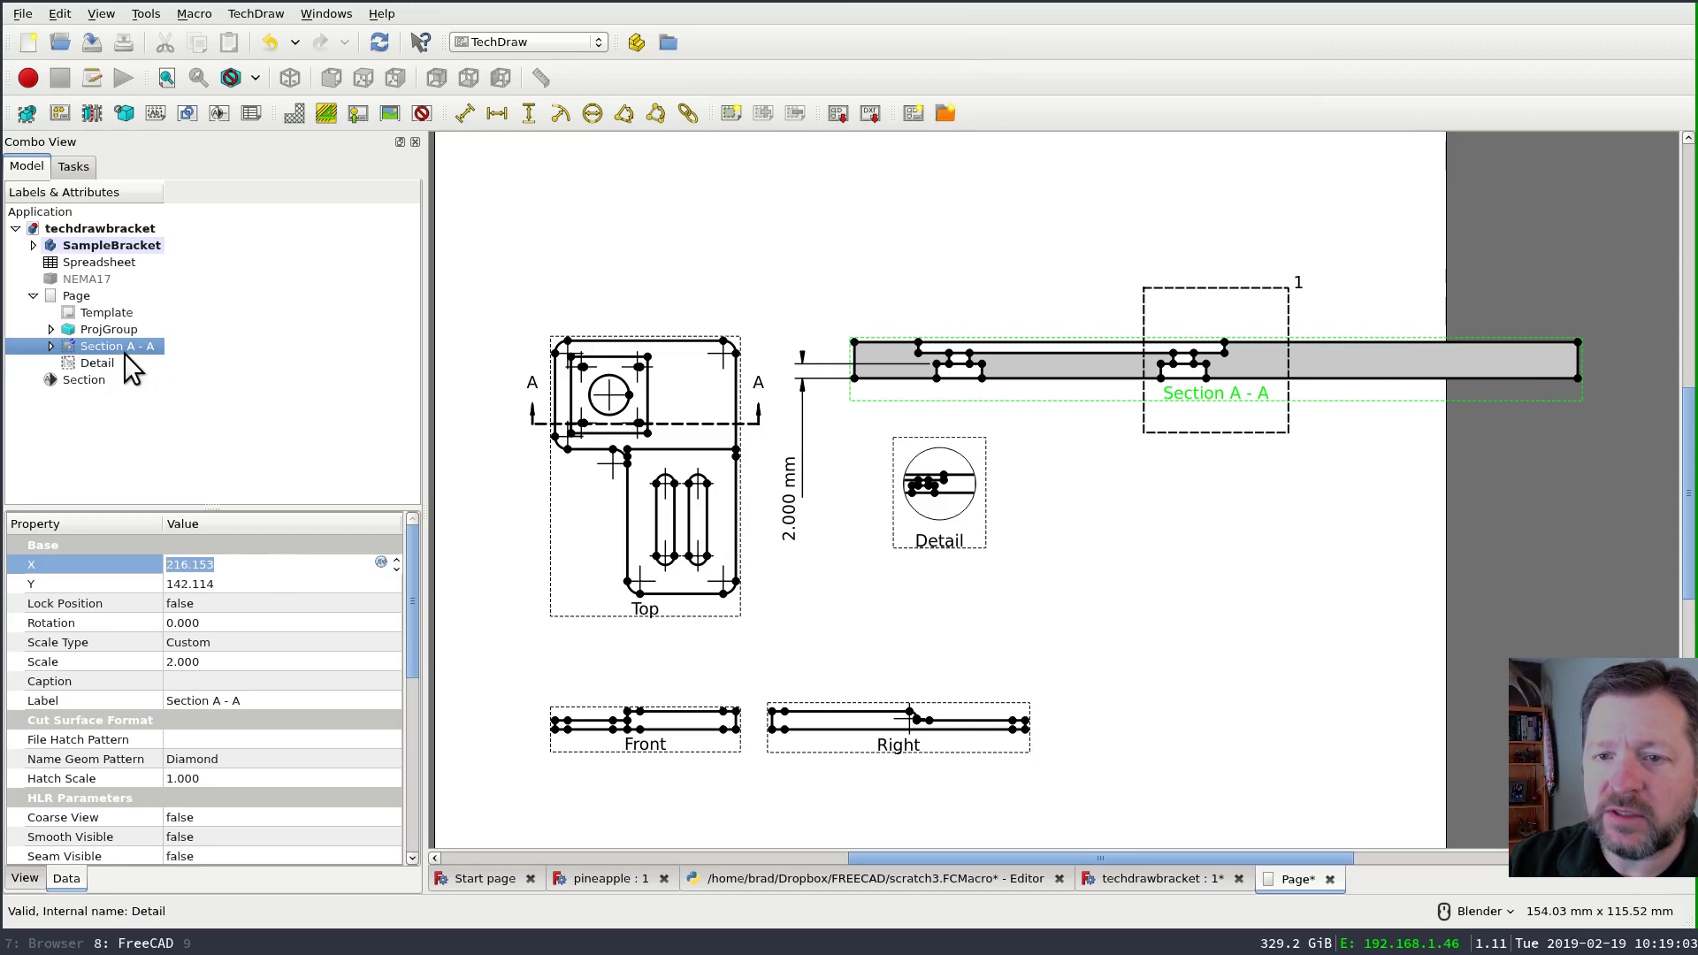
{"action": "left_click", "coordinate": [125, 355]}
{"action": "left_click", "coordinate": [274, 584]}
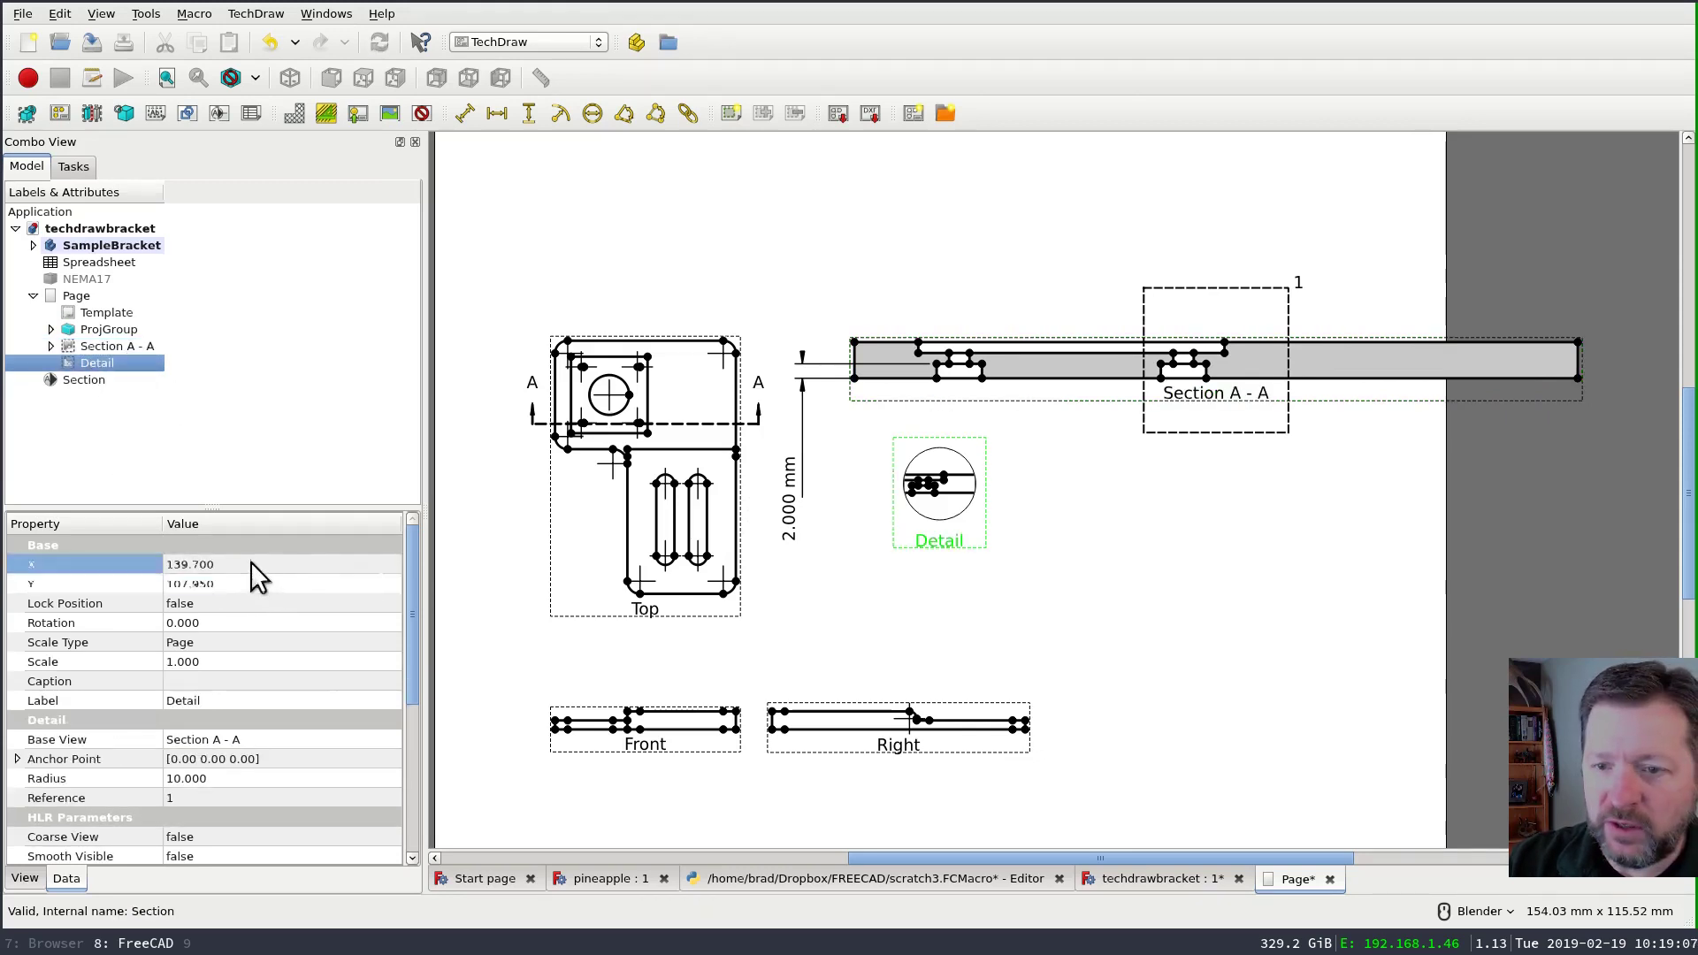
{"action": "left_click", "coordinate": [251, 564]}
{"action": "scroll", "coordinate": [252, 566], "scroll_direction": "down", "scroll_amount": 2}
{"action": "scroll", "coordinate": [251, 566], "scroll_direction": "up", "scroll_amount": 5}
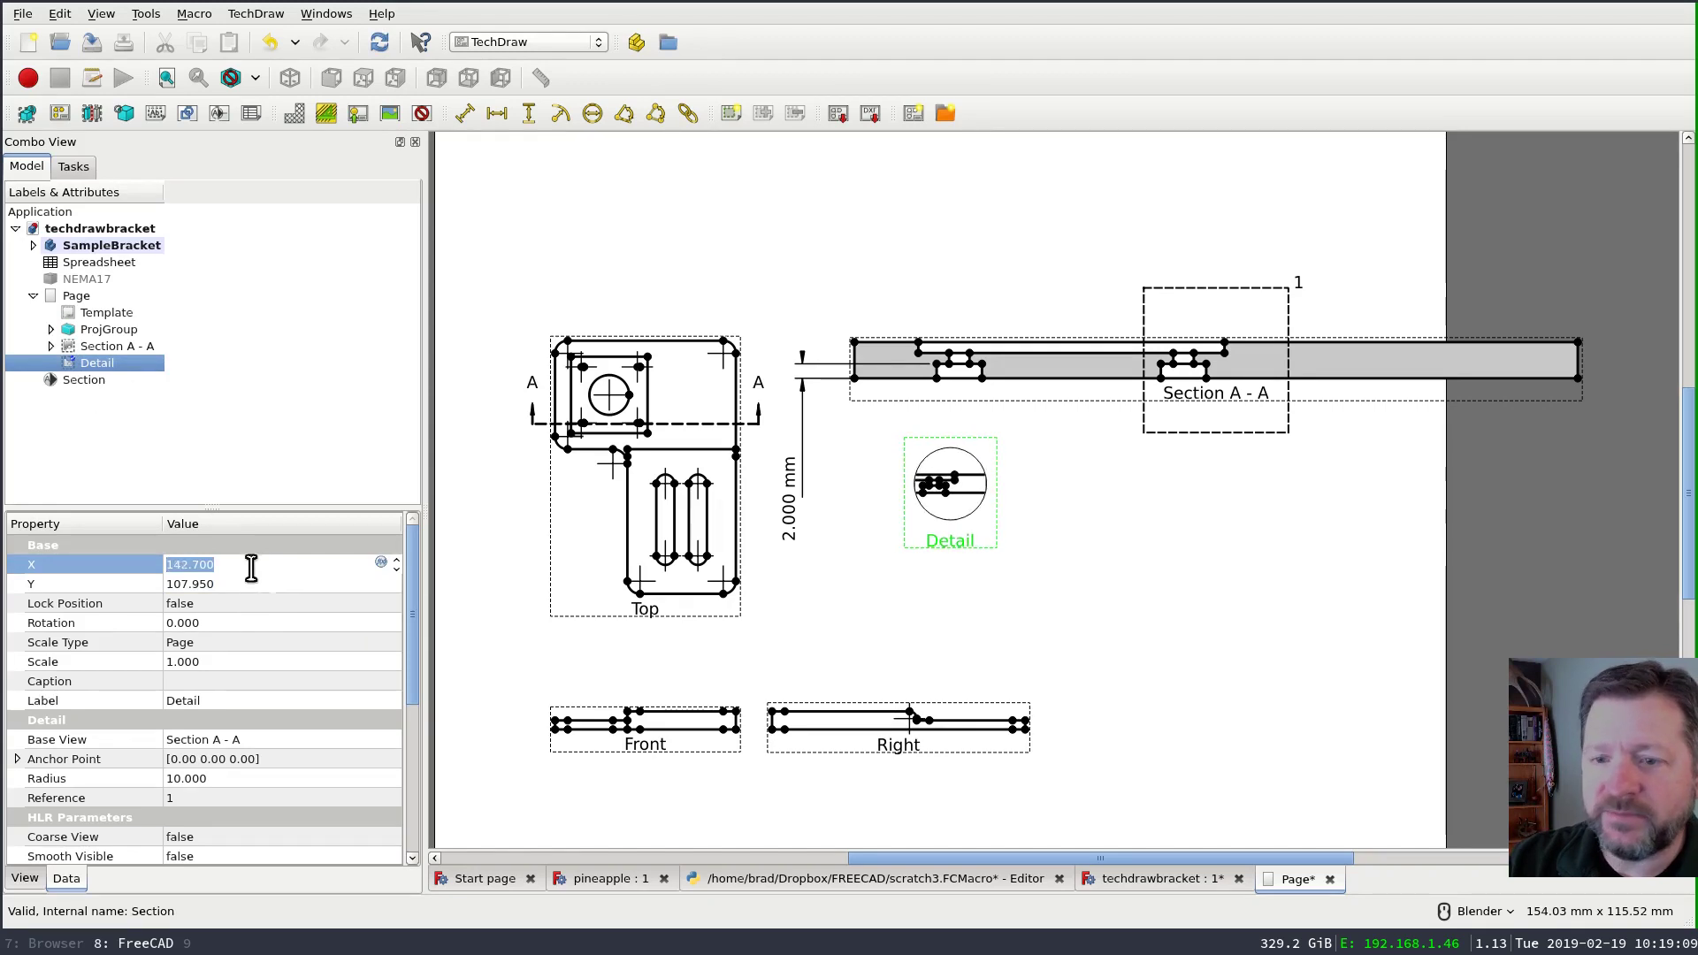
{"action": "left_click_drag", "start_coordinate": [412, 553], "coordinate": [419, 762]}
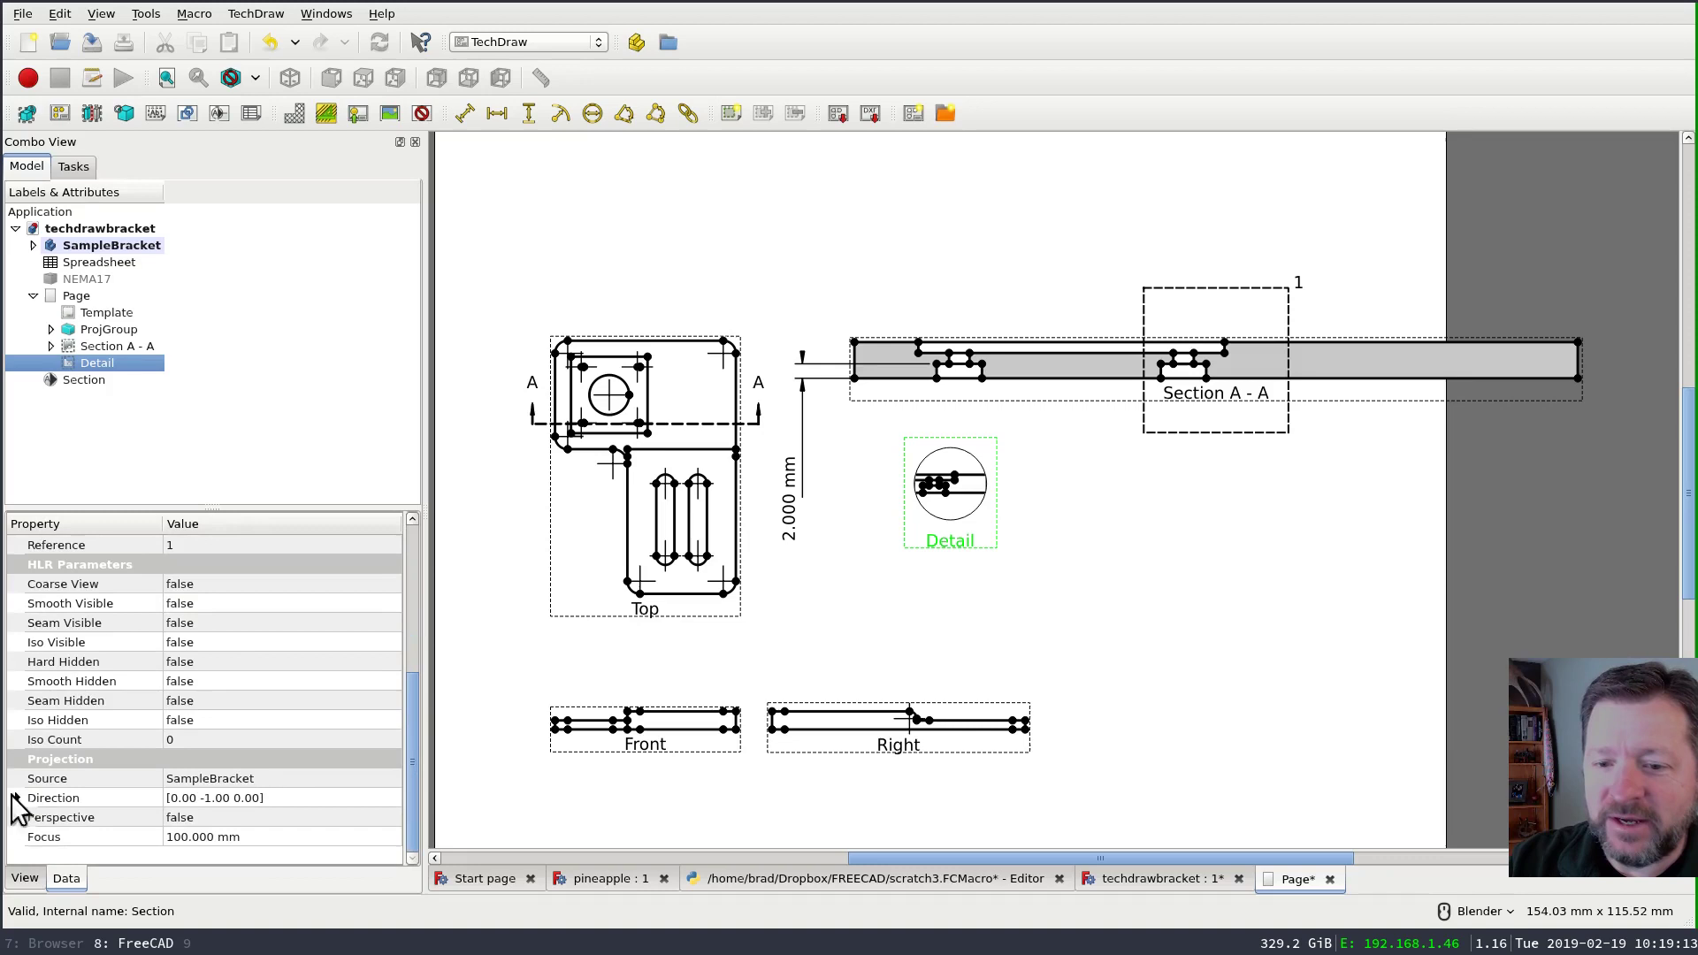
{"action": "scroll", "coordinate": [321, 681], "scroll_direction": "up", "scroll_amount": 5}
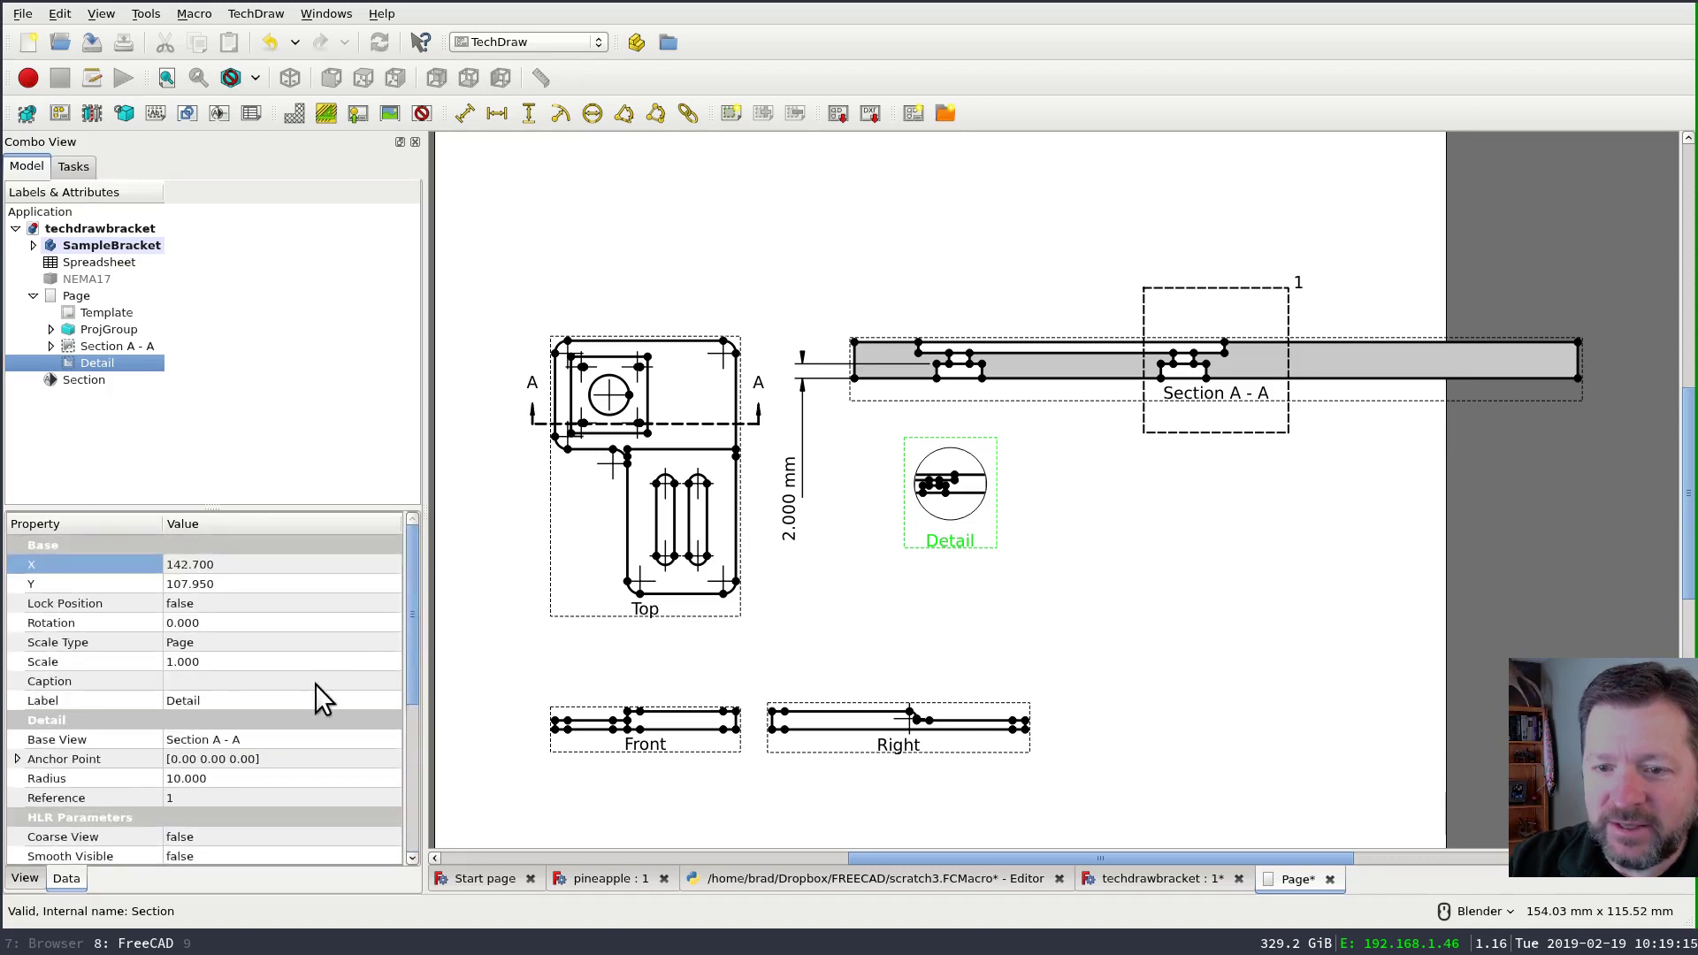
- Set the Detail view's anchor point x to -15, trying -10 first
{"action": "left_click", "coordinate": [18, 759]}
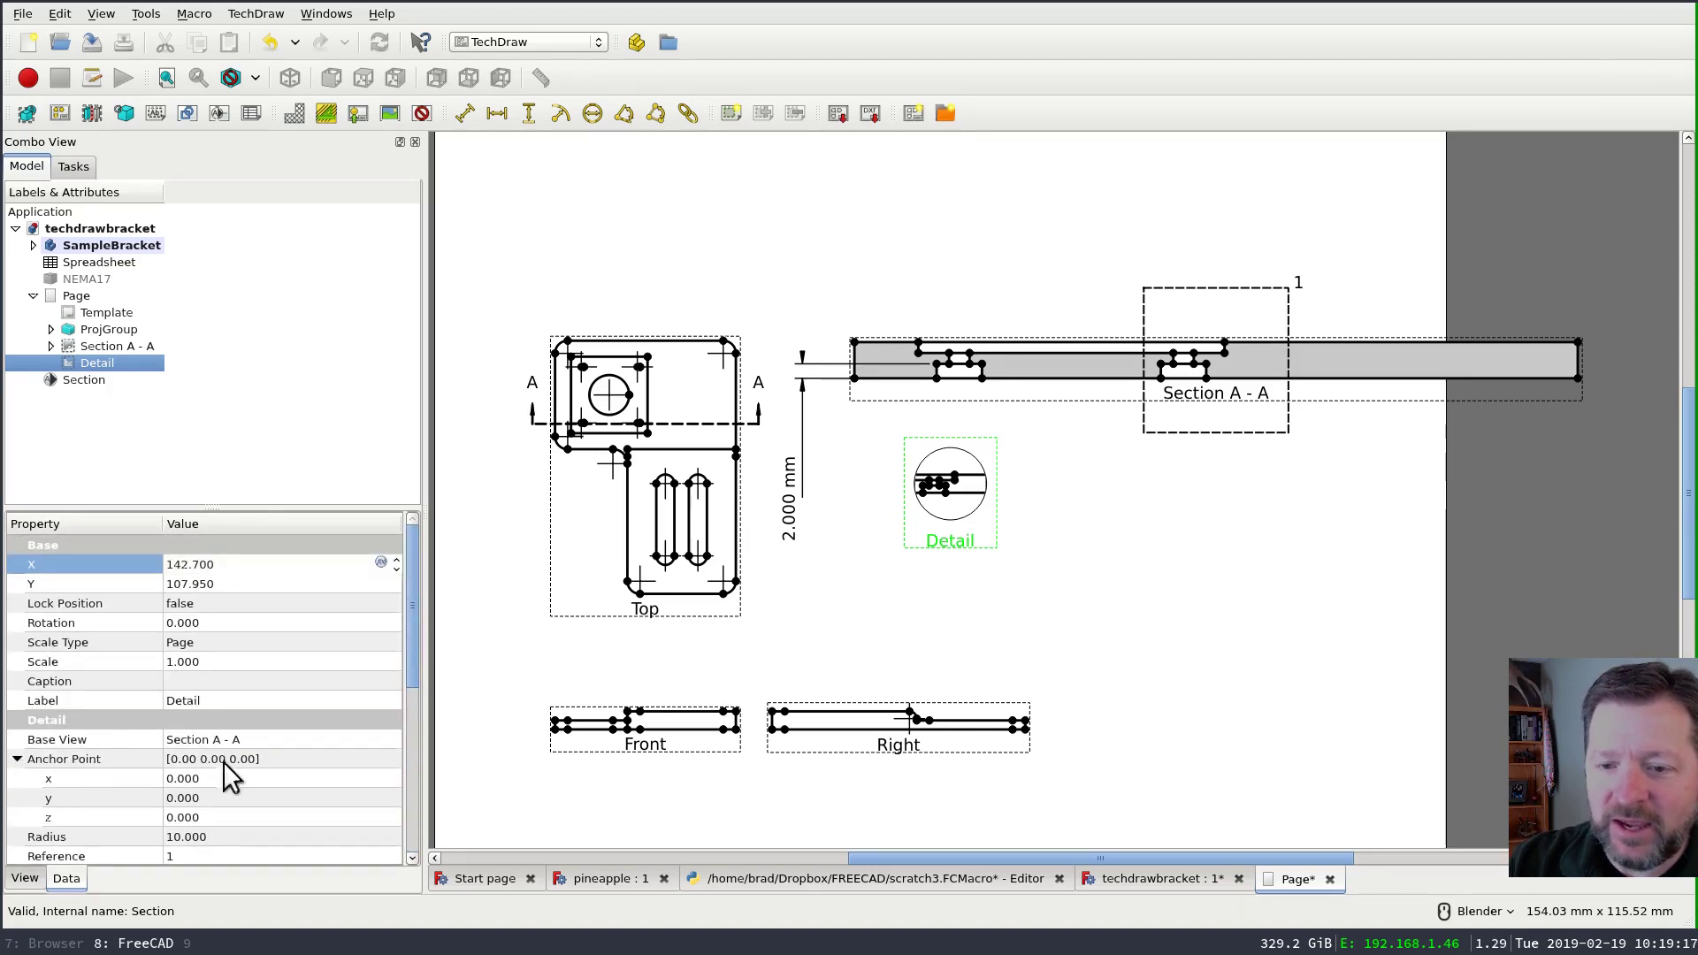
{"action": "left_click", "coordinate": [241, 780]}
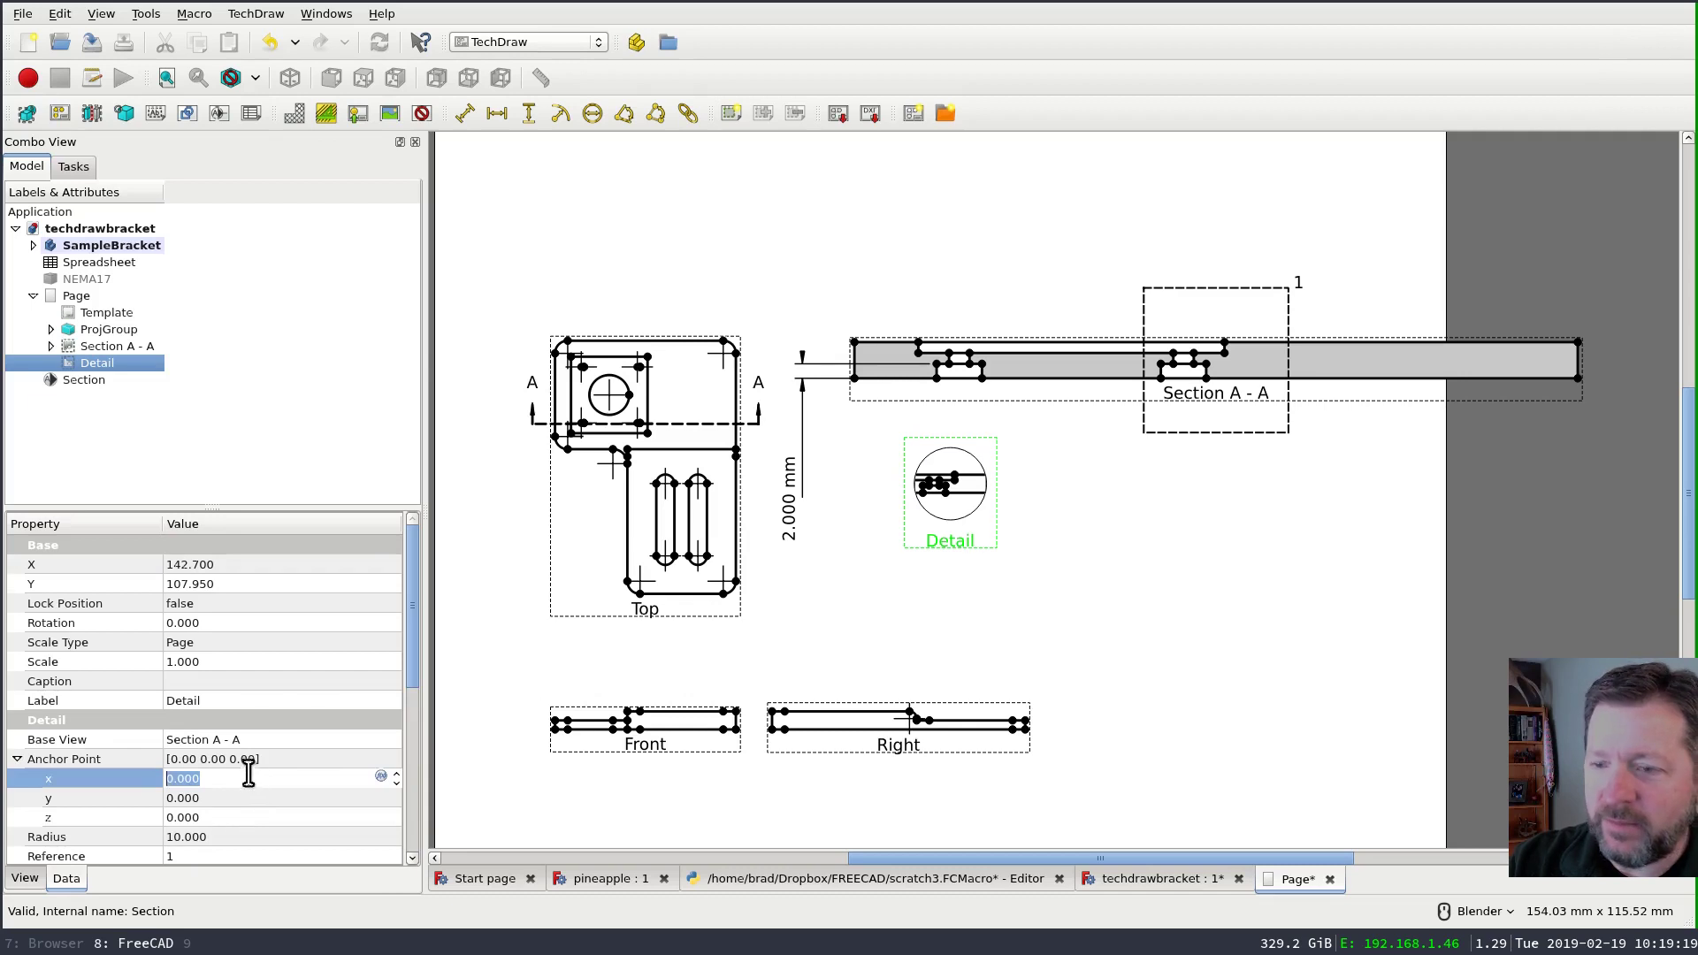
{"action": "type", "text": "-10"}
{"action": "key", "text": "Return"}
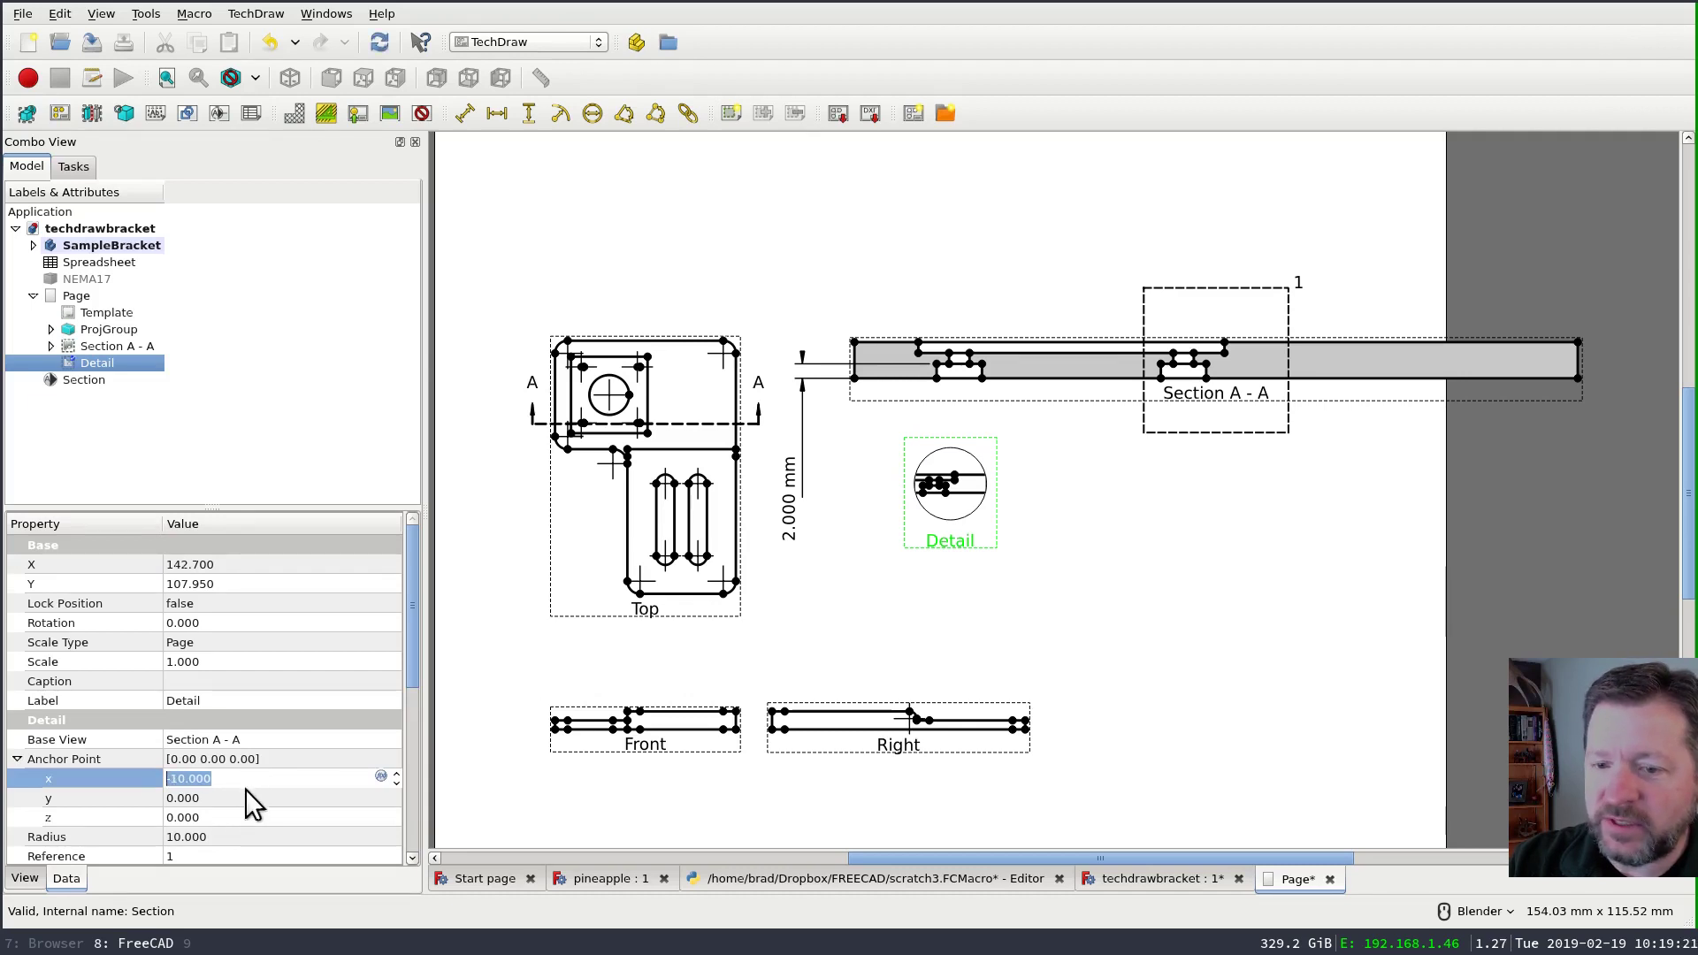
{"action": "left_click", "coordinate": [260, 798]}
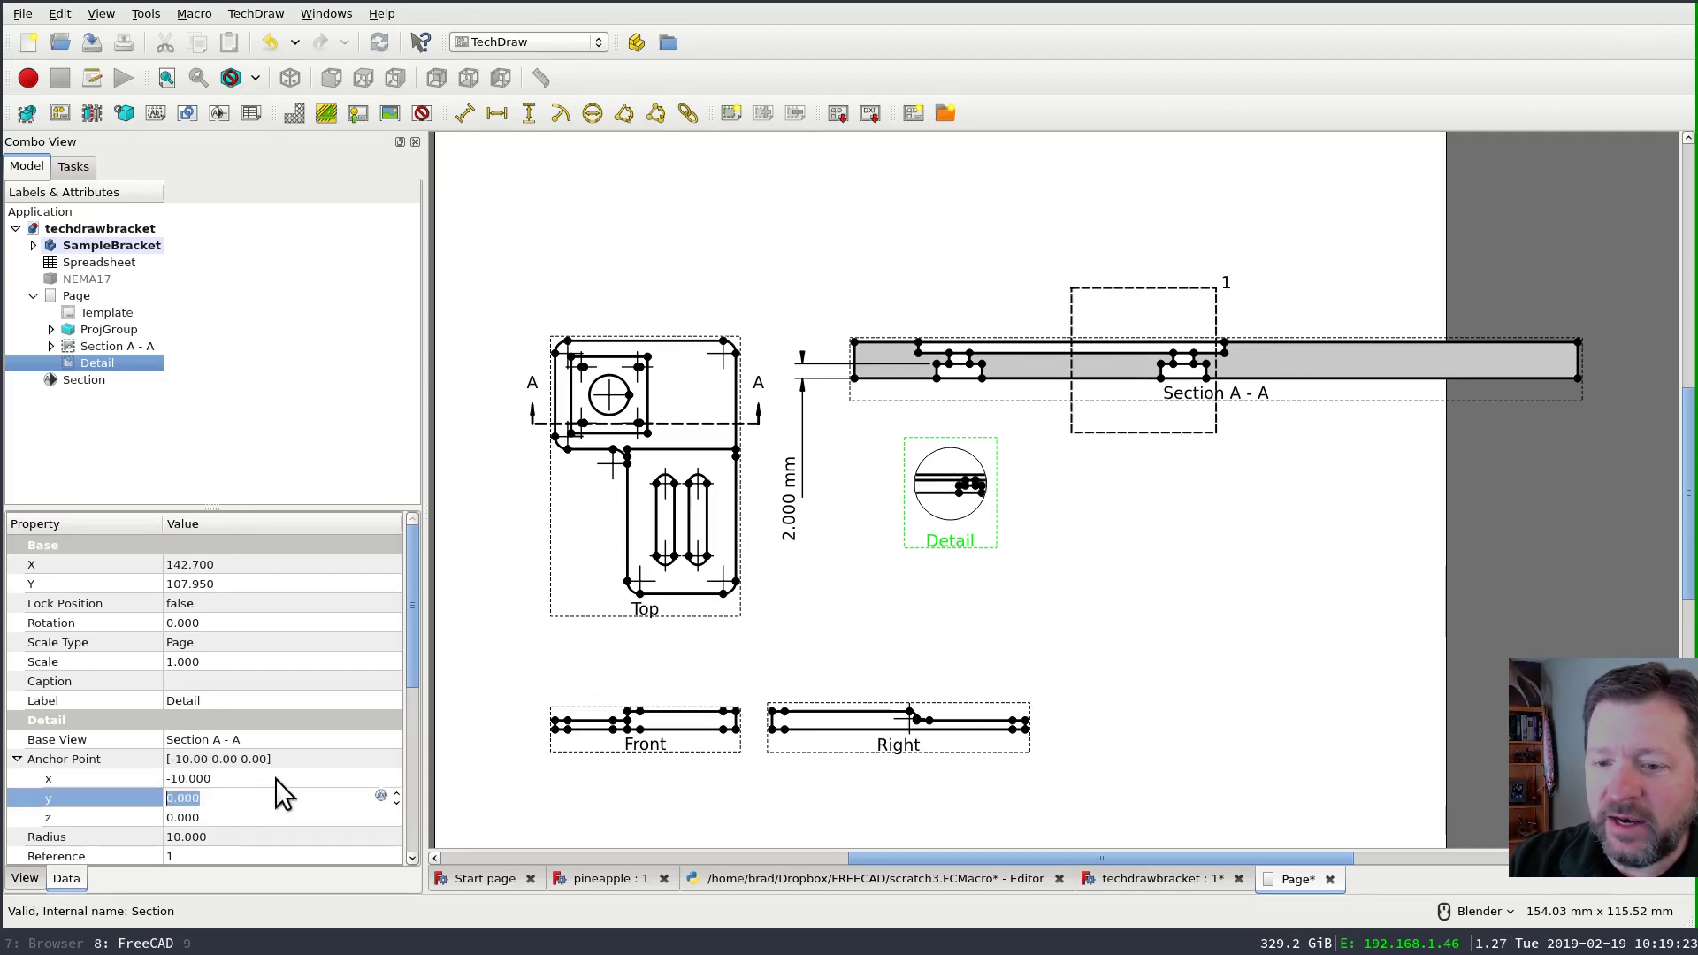
{"action": "left_click", "coordinate": [274, 778]}
{"action": "type", "text": "-15"}
{"action": "key", "text": "Return"}
{"action": "left_click", "coordinate": [278, 798]}
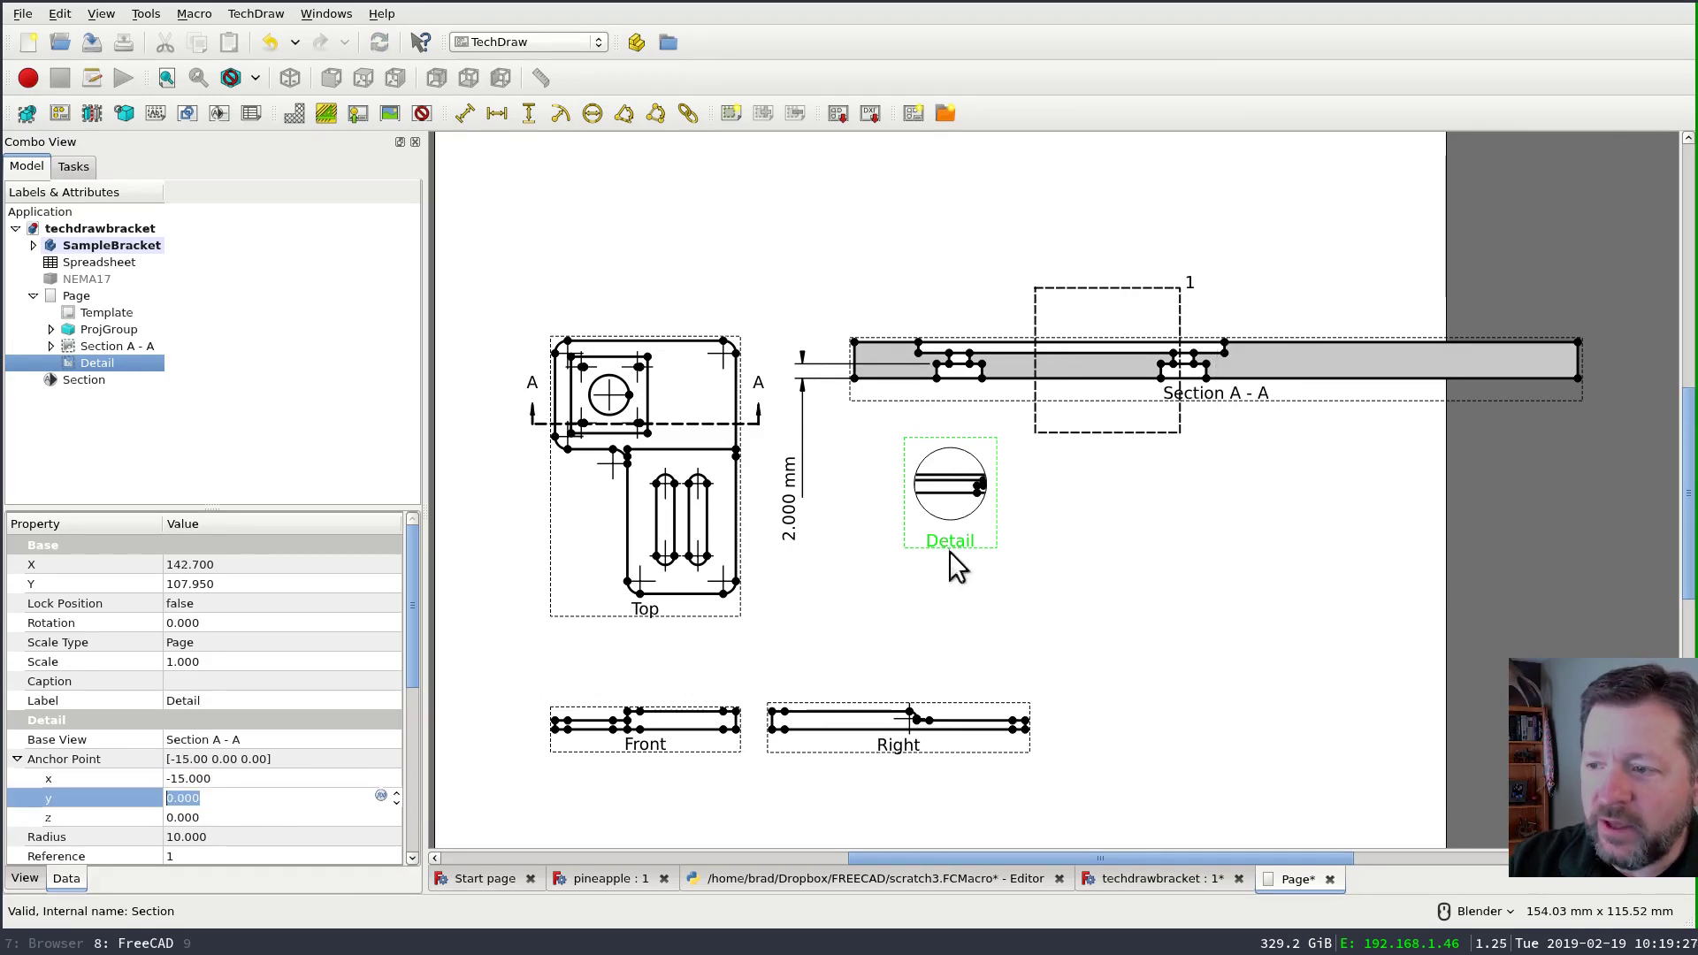
- Enlarge the Detail view to scale 3 and place it lower right at about X 227.551, Y 65.158
{"action": "left_click_drag", "start_coordinate": [957, 541], "coordinate": [955, 575]}
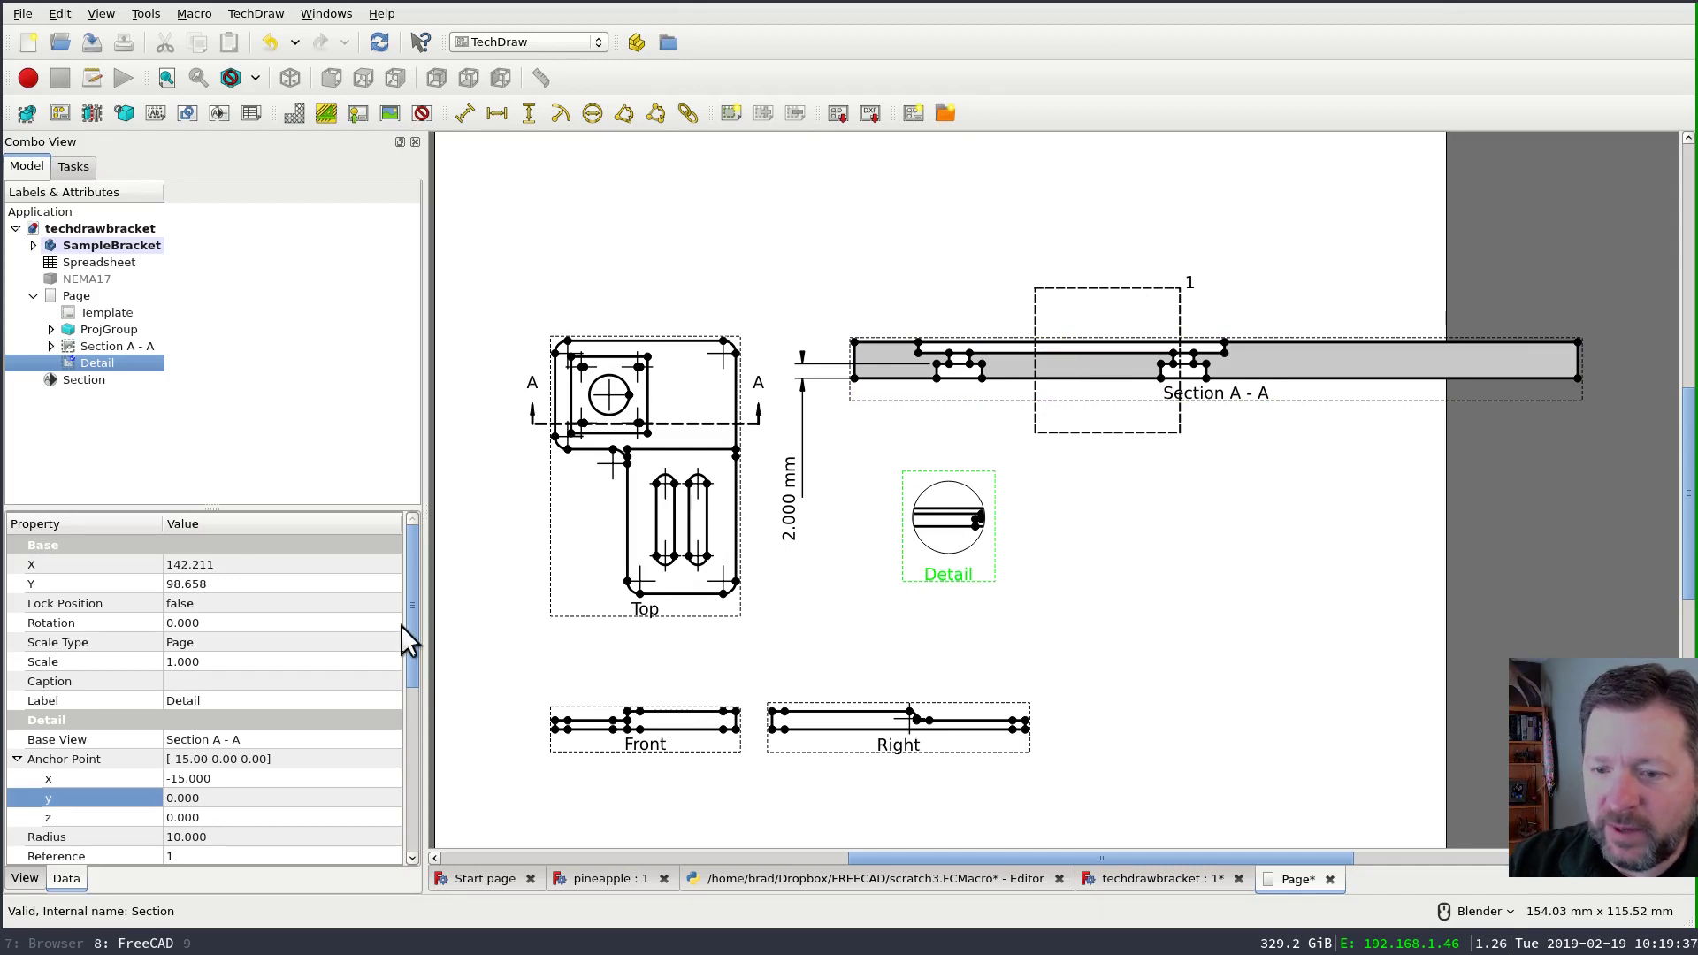
{"action": "mouse_move", "coordinate": [411, 623]}
{"action": "left_mouse_down"}
{"action": "mouse_move", "coordinate": [396, 803]}
{"action": "mouse_move", "coordinate": [416, 595]}
{"action": "left_mouse_up"}
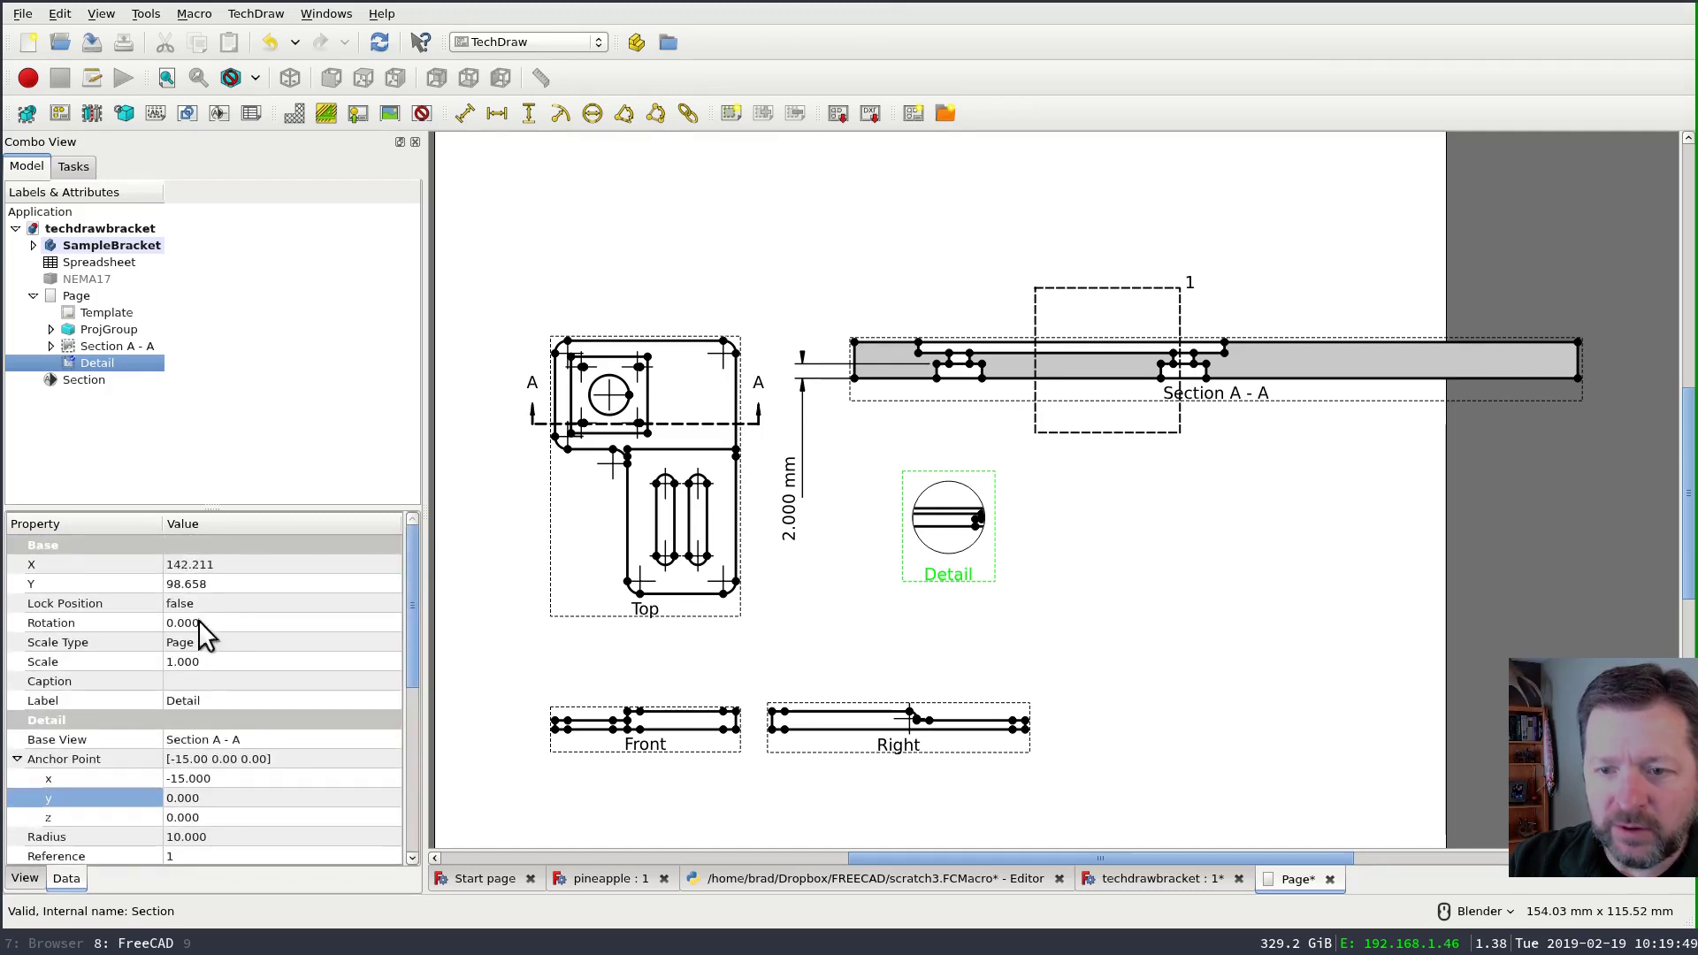
{"action": "left_click", "coordinate": [251, 663]}
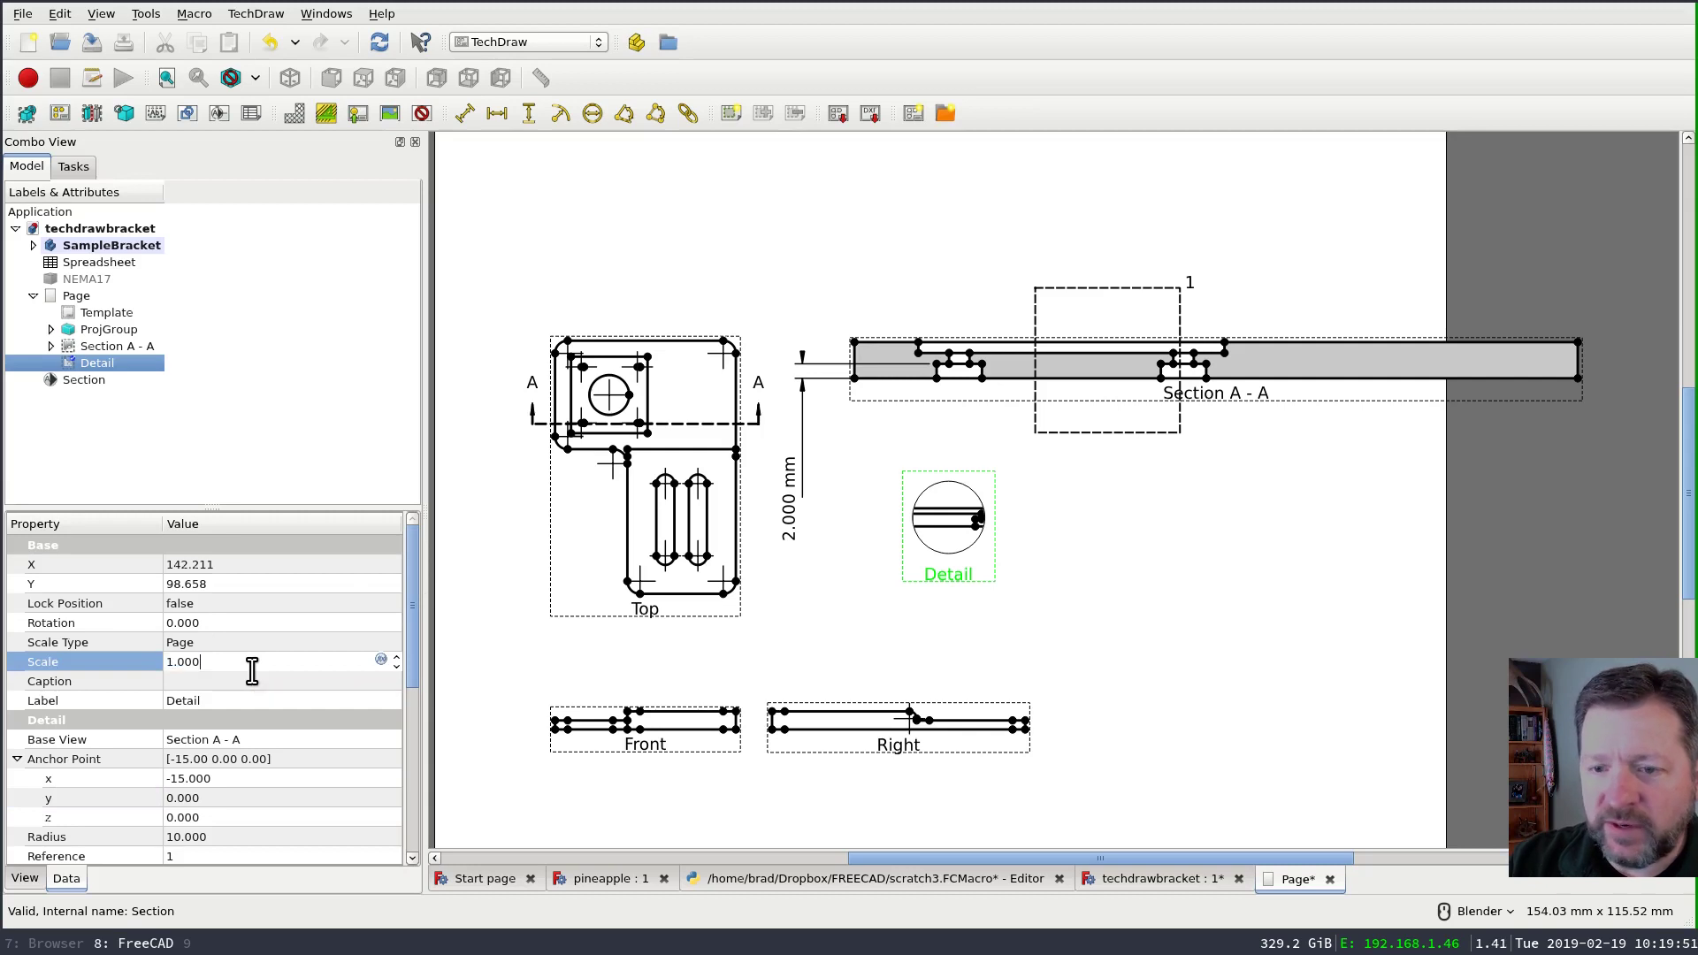
{"action": "type", "text": "3"}
{"action": "key", "text": "Return"}
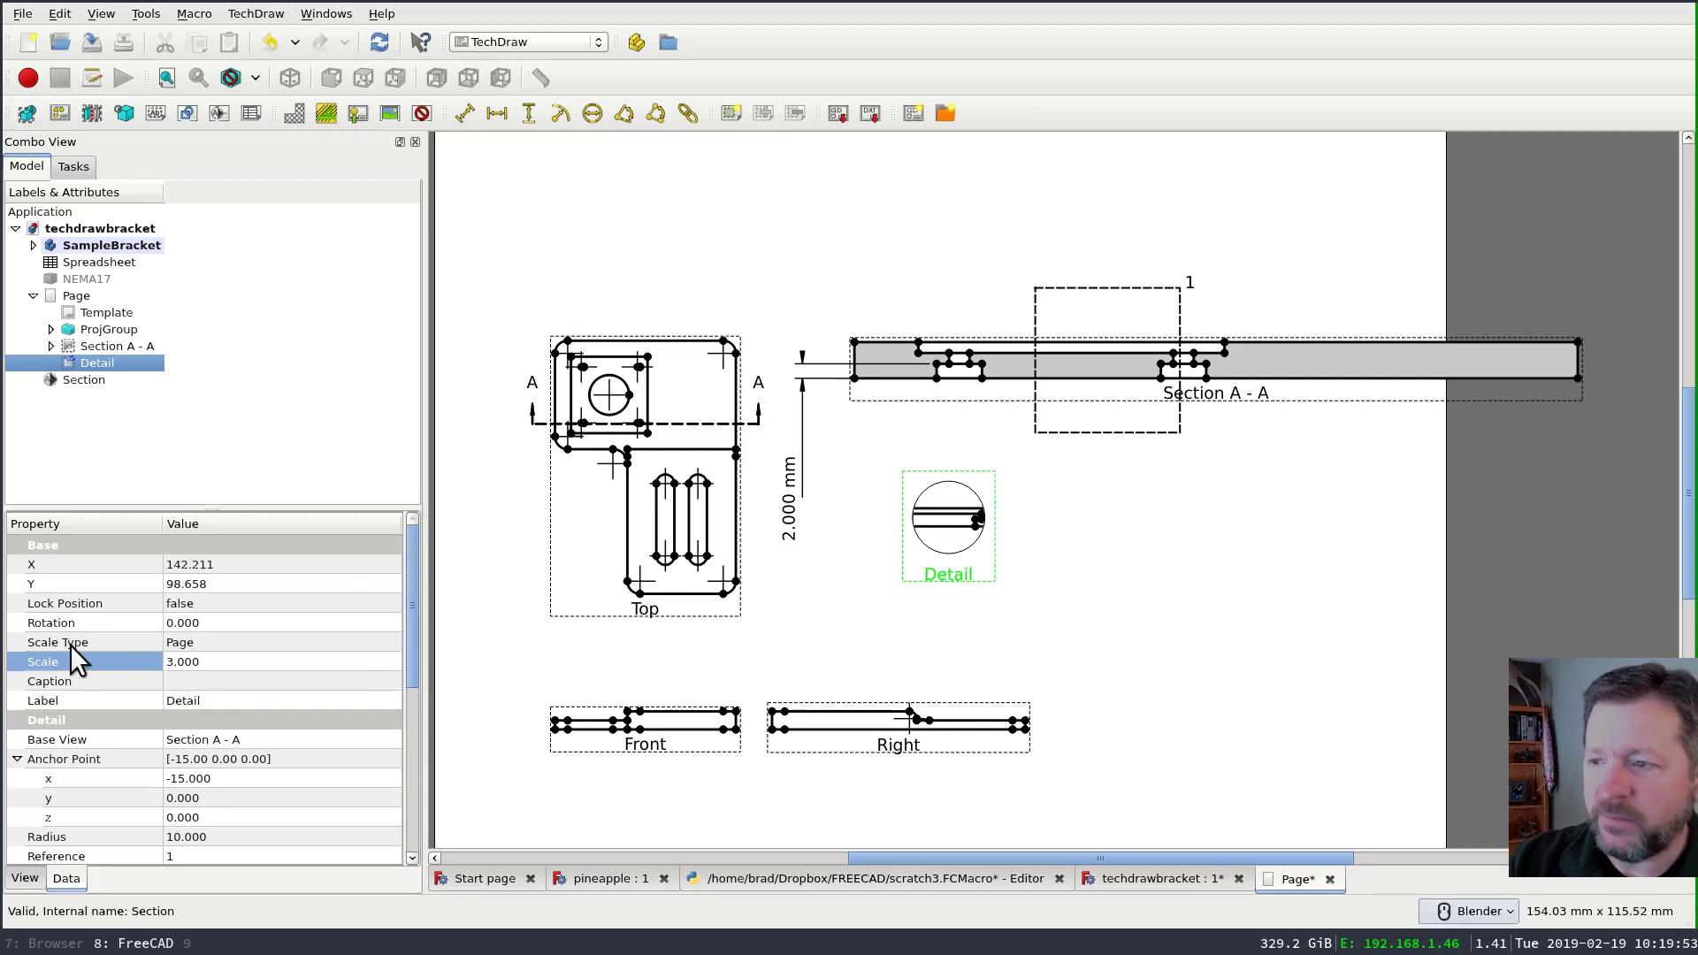
{"action": "left_click", "coordinate": [379, 42]}
{"action": "left_click_drag", "start_coordinate": [955, 674], "coordinate": [1259, 781]}
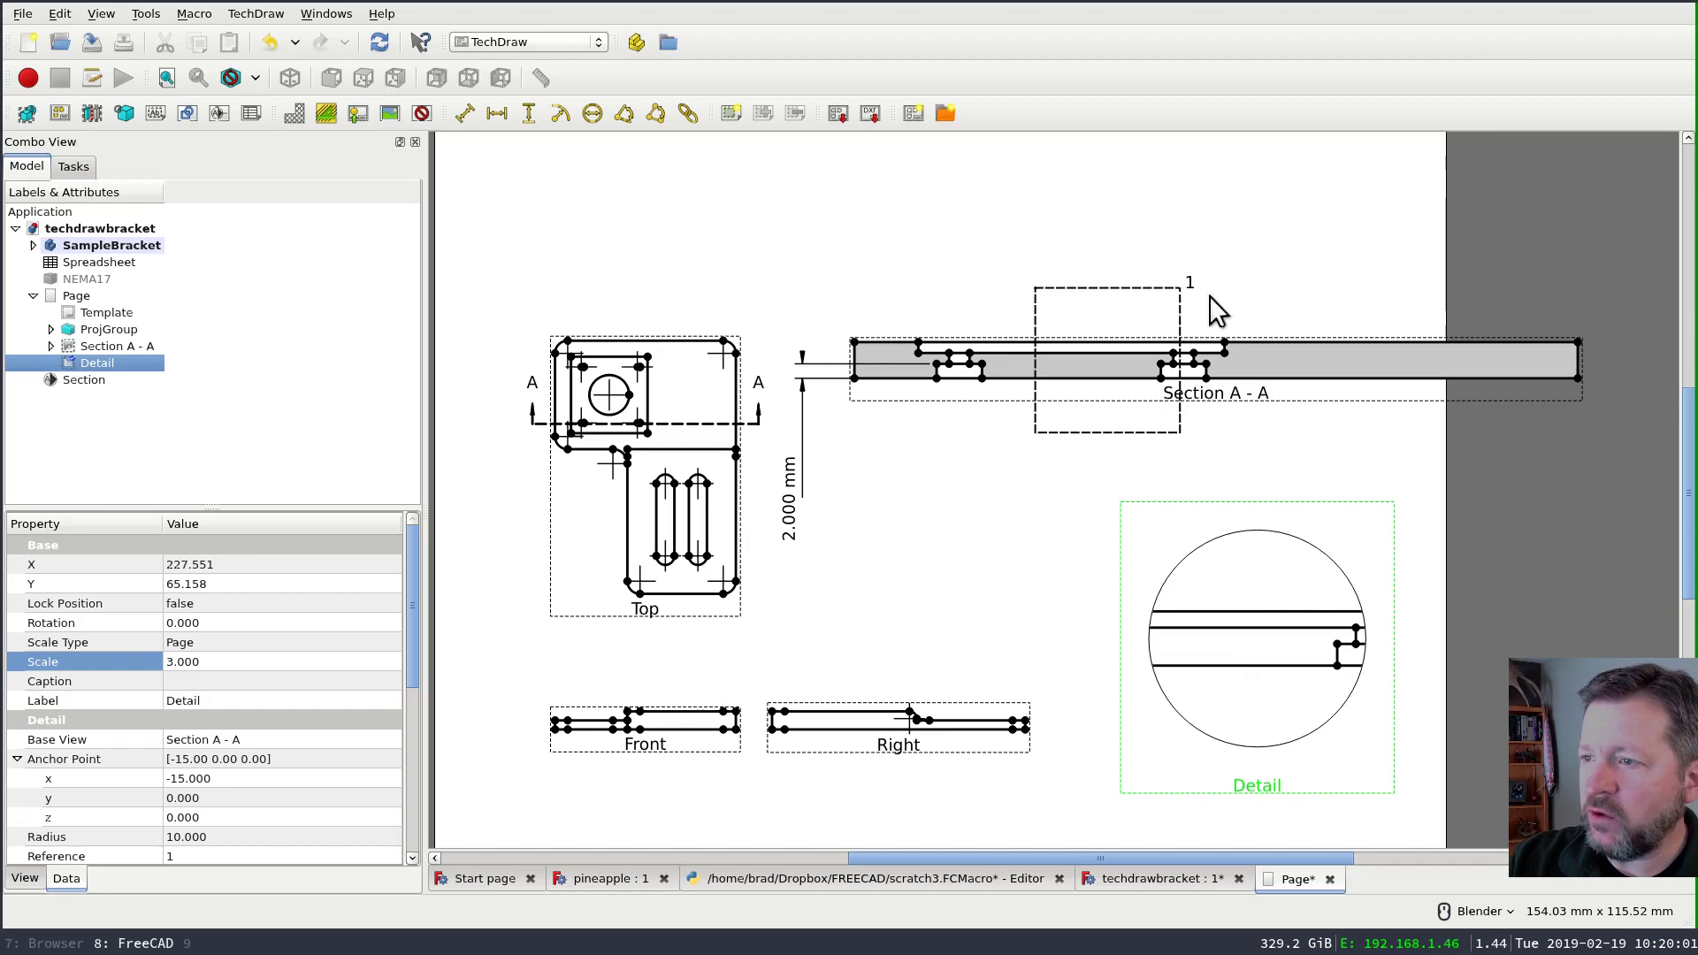
- Adjust the Detail view's X position in its properties
{"action": "left_click", "coordinate": [309, 567]}
{"action": "left_click", "coordinate": [309, 567]}
{"action": "scroll", "coordinate": [308, 567], "scroll_direction": "down", "scroll_amount": 1}
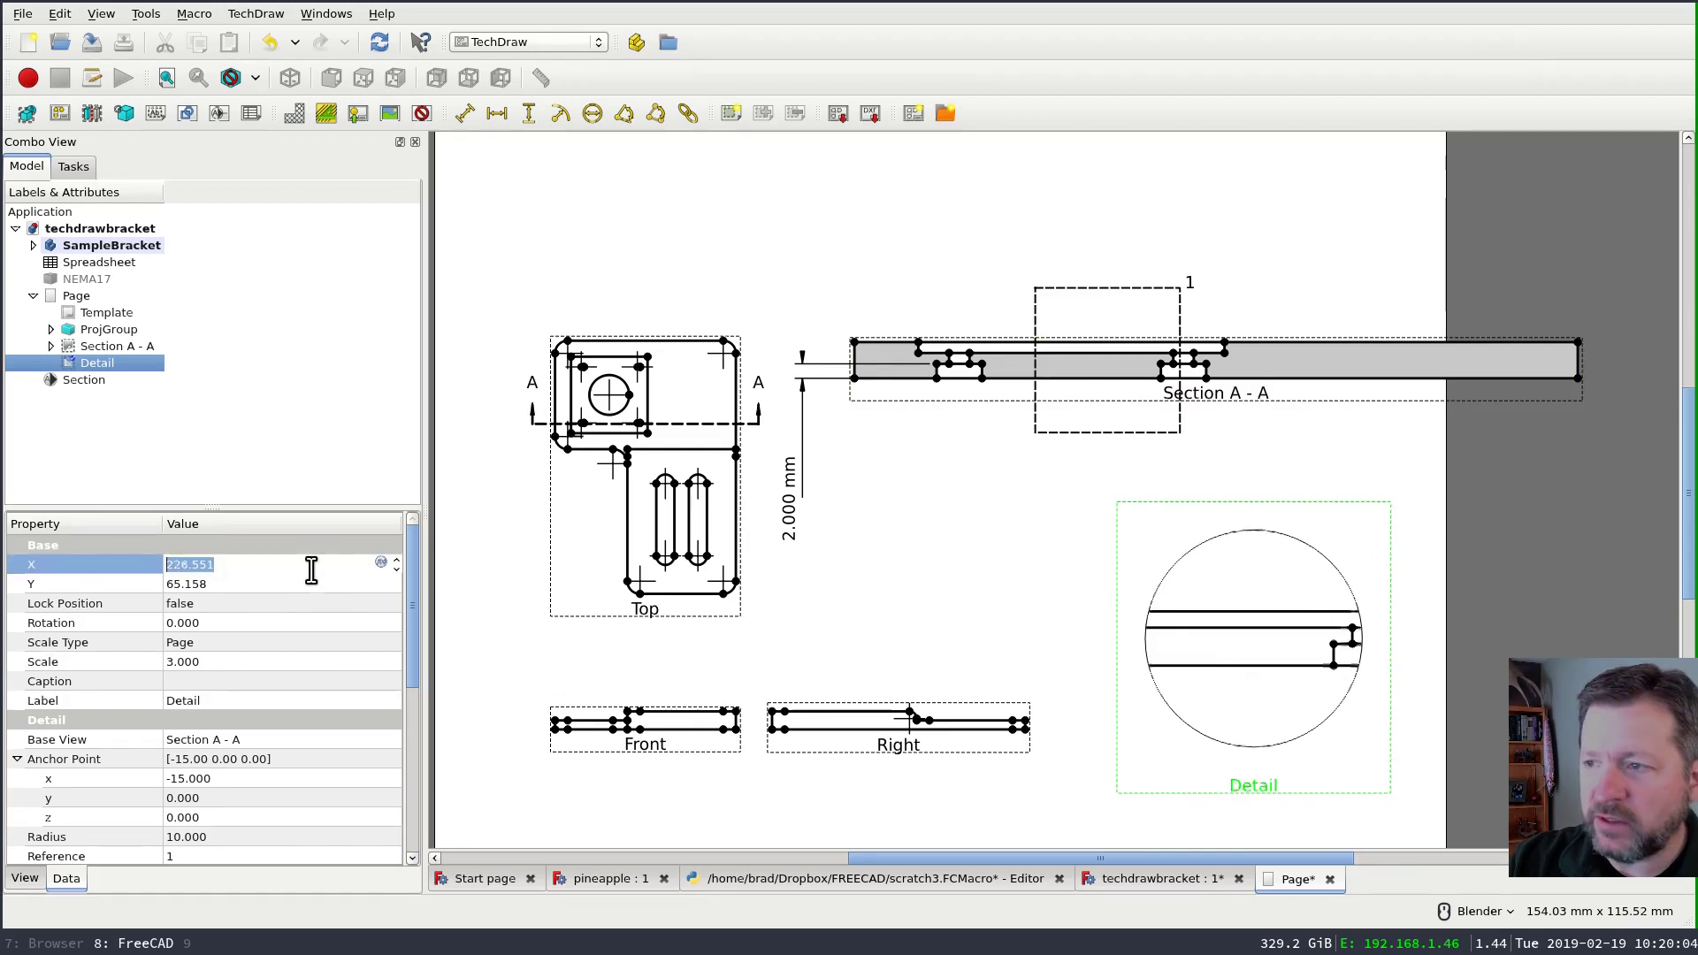
{"action": "left_click_drag", "start_coordinate": [417, 613], "coordinate": [447, 686]}
- Step the Detail's anchor x from -15 to -2, recomputing after each change
{"action": "left_click", "coordinate": [285, 643]}
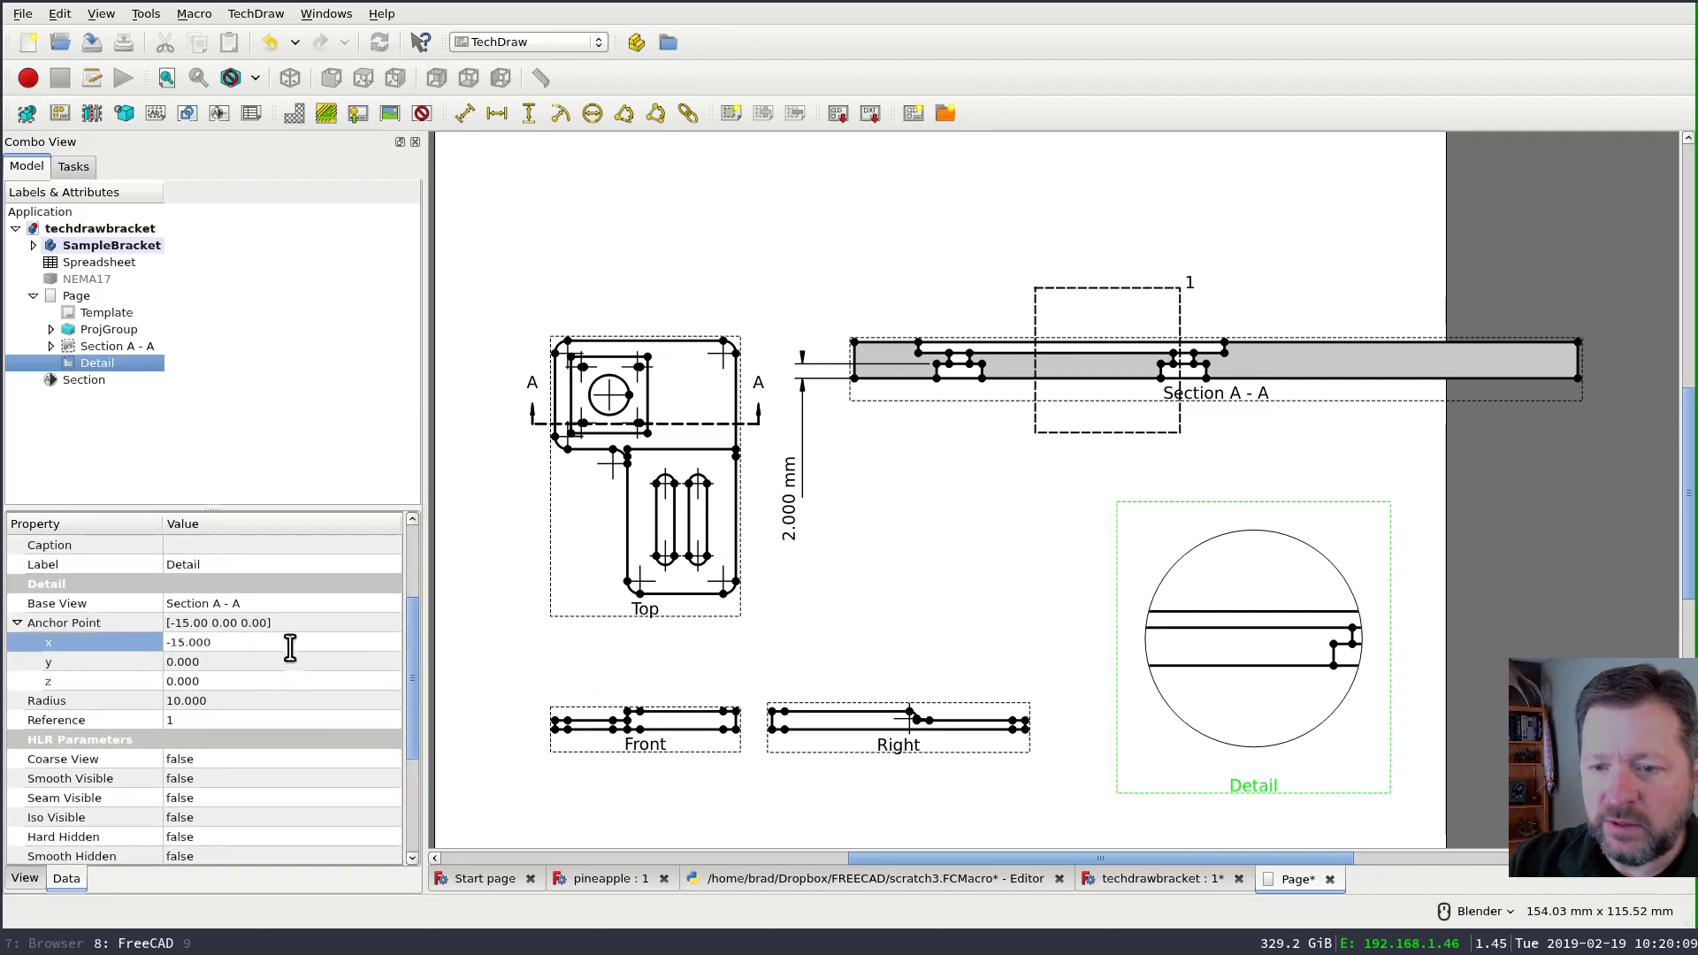
{"action": "left_click", "coordinate": [290, 643]}
{"action": "scroll", "coordinate": [289, 648], "scroll_direction": "up", "scroll_amount": 4}
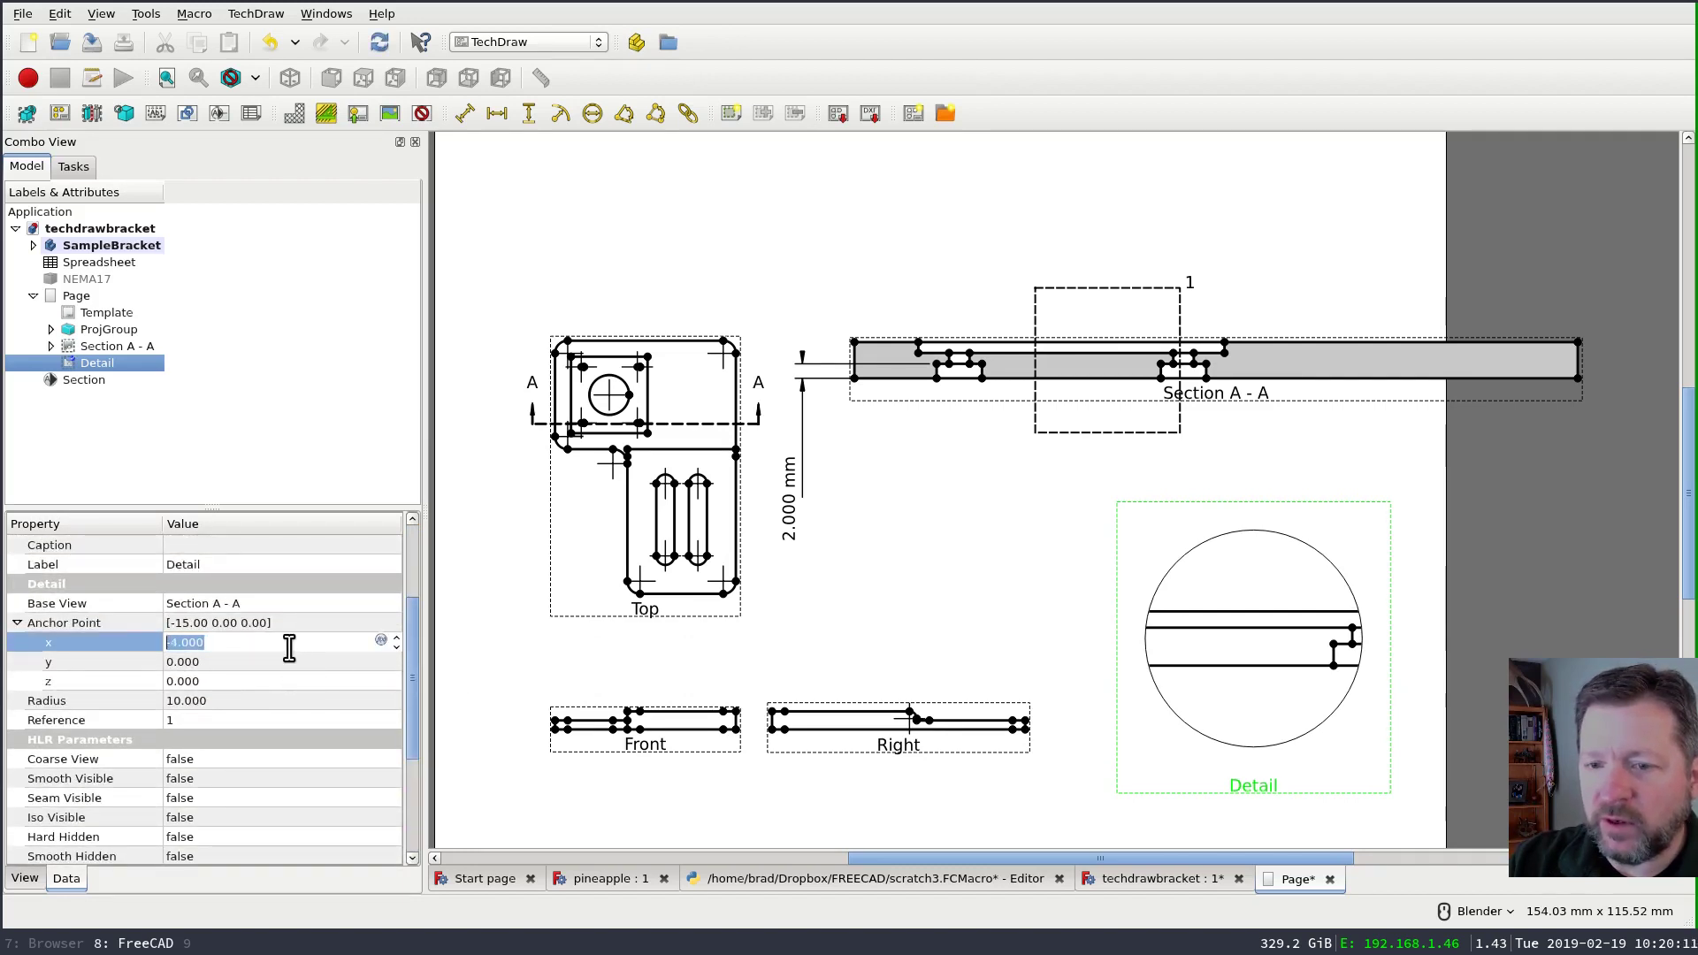
{"action": "scroll", "coordinate": [289, 649], "scroll_direction": "up", "scroll_amount": 5}
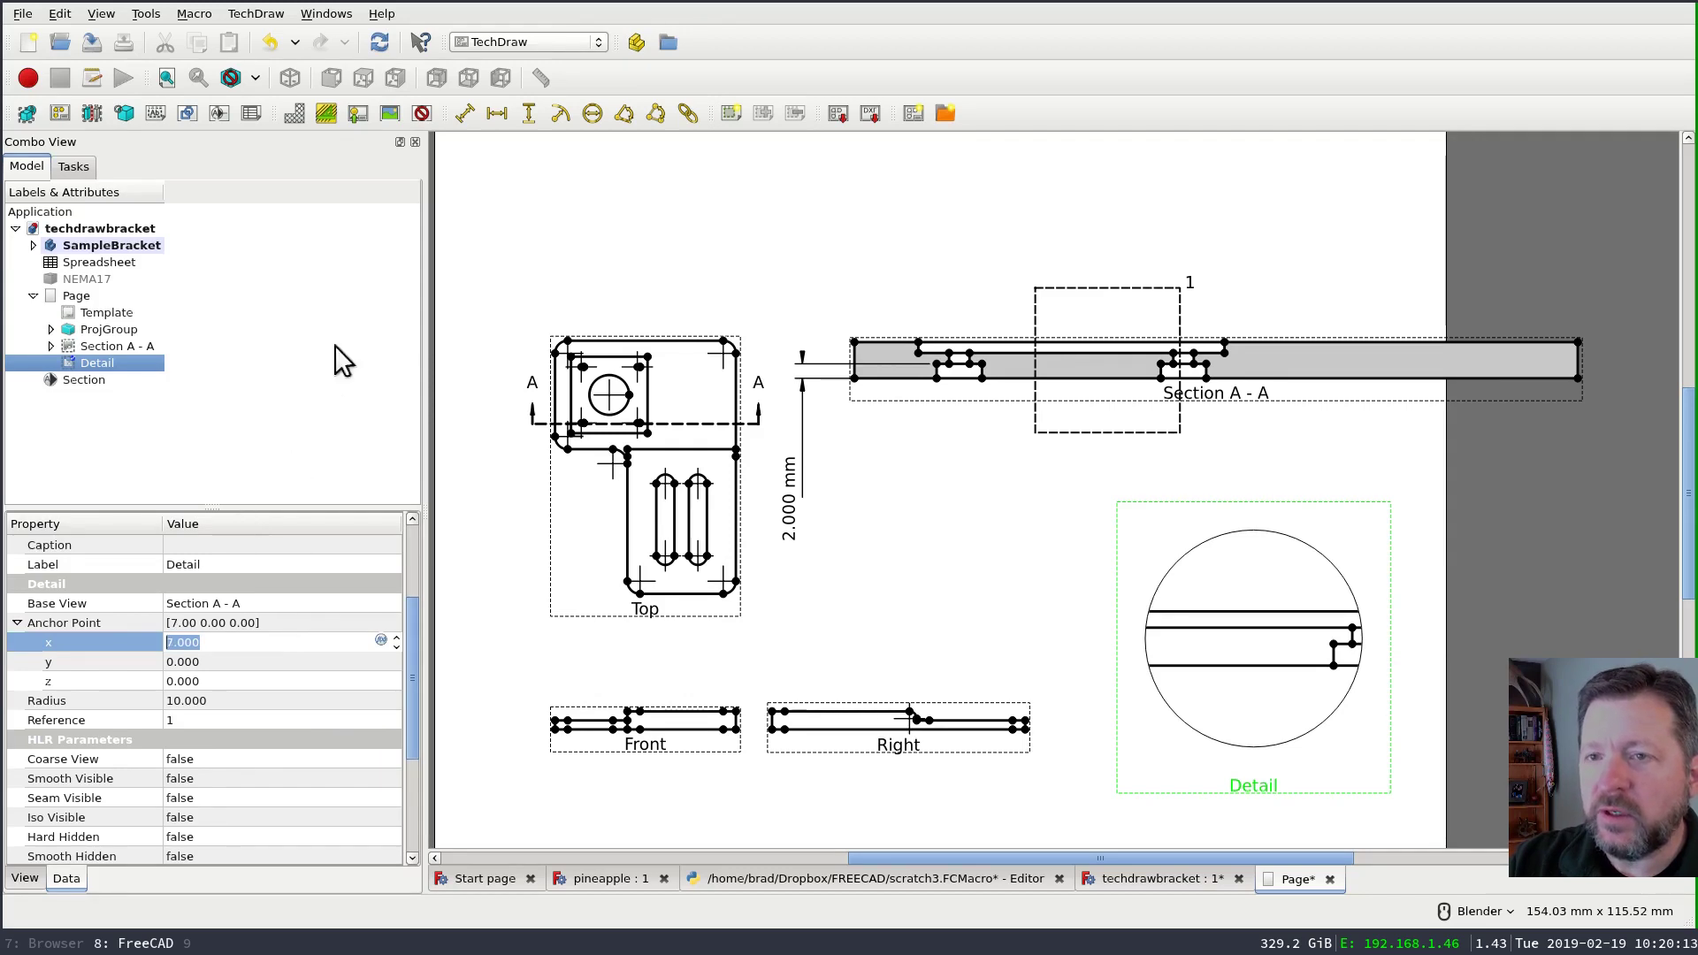
{"action": "left_click", "coordinate": [371, 41]}
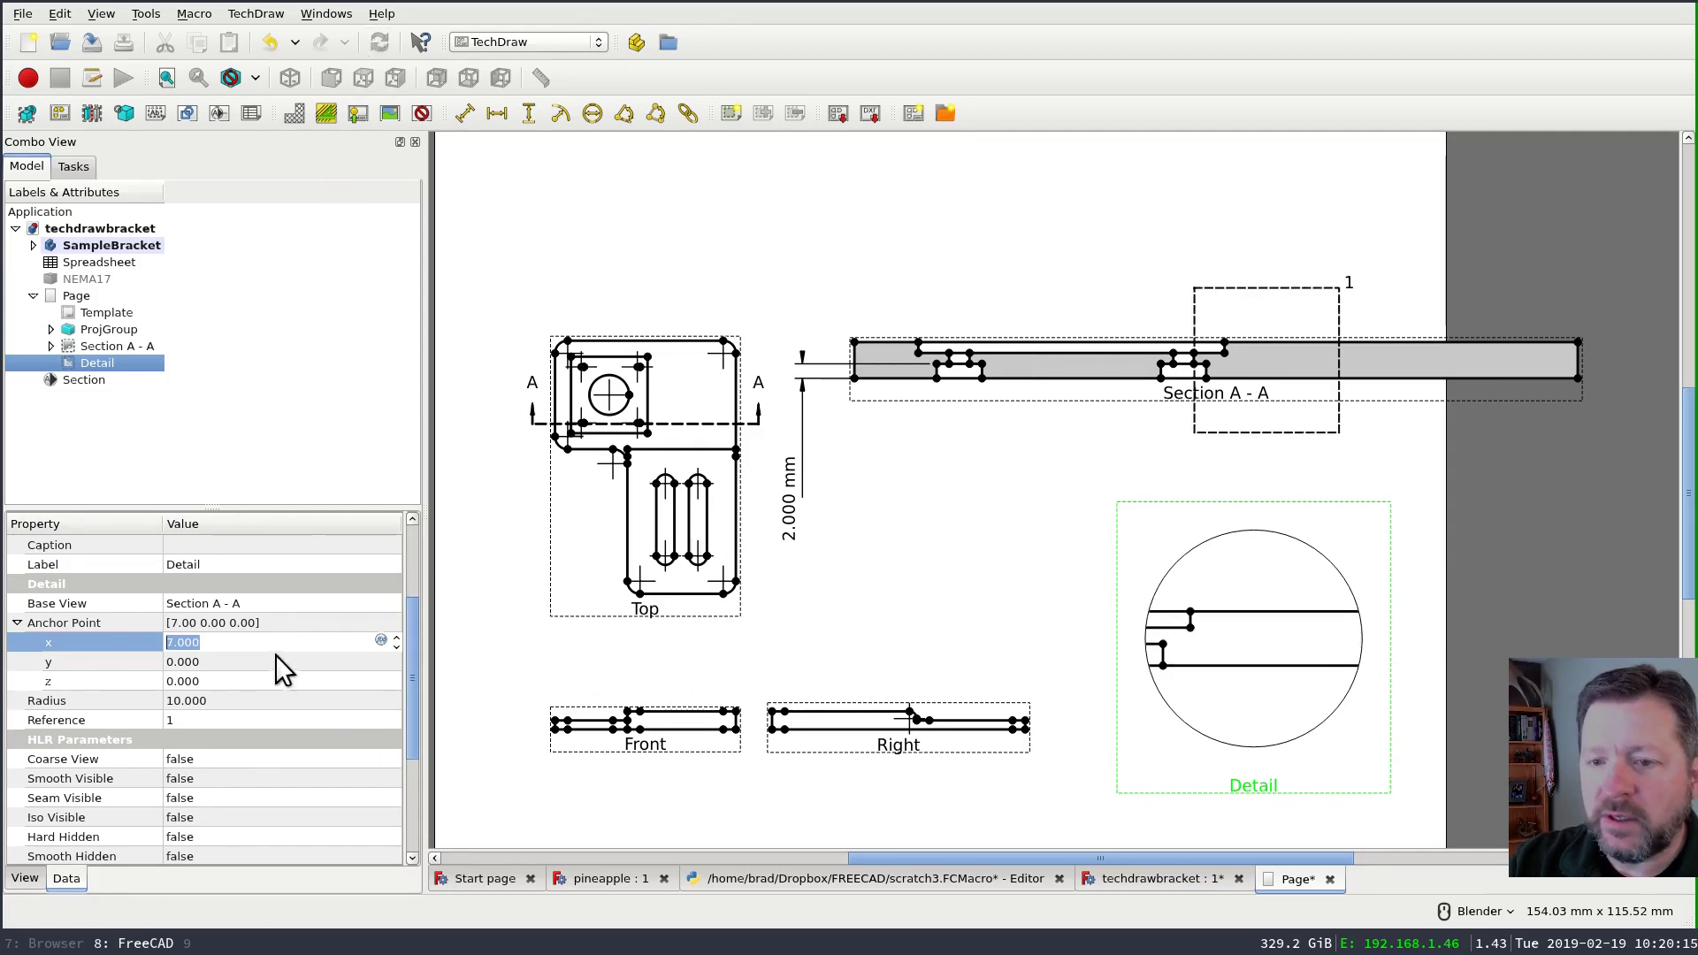
{"action": "scroll", "coordinate": [289, 648], "scroll_direction": "down", "scroll_amount": 6}
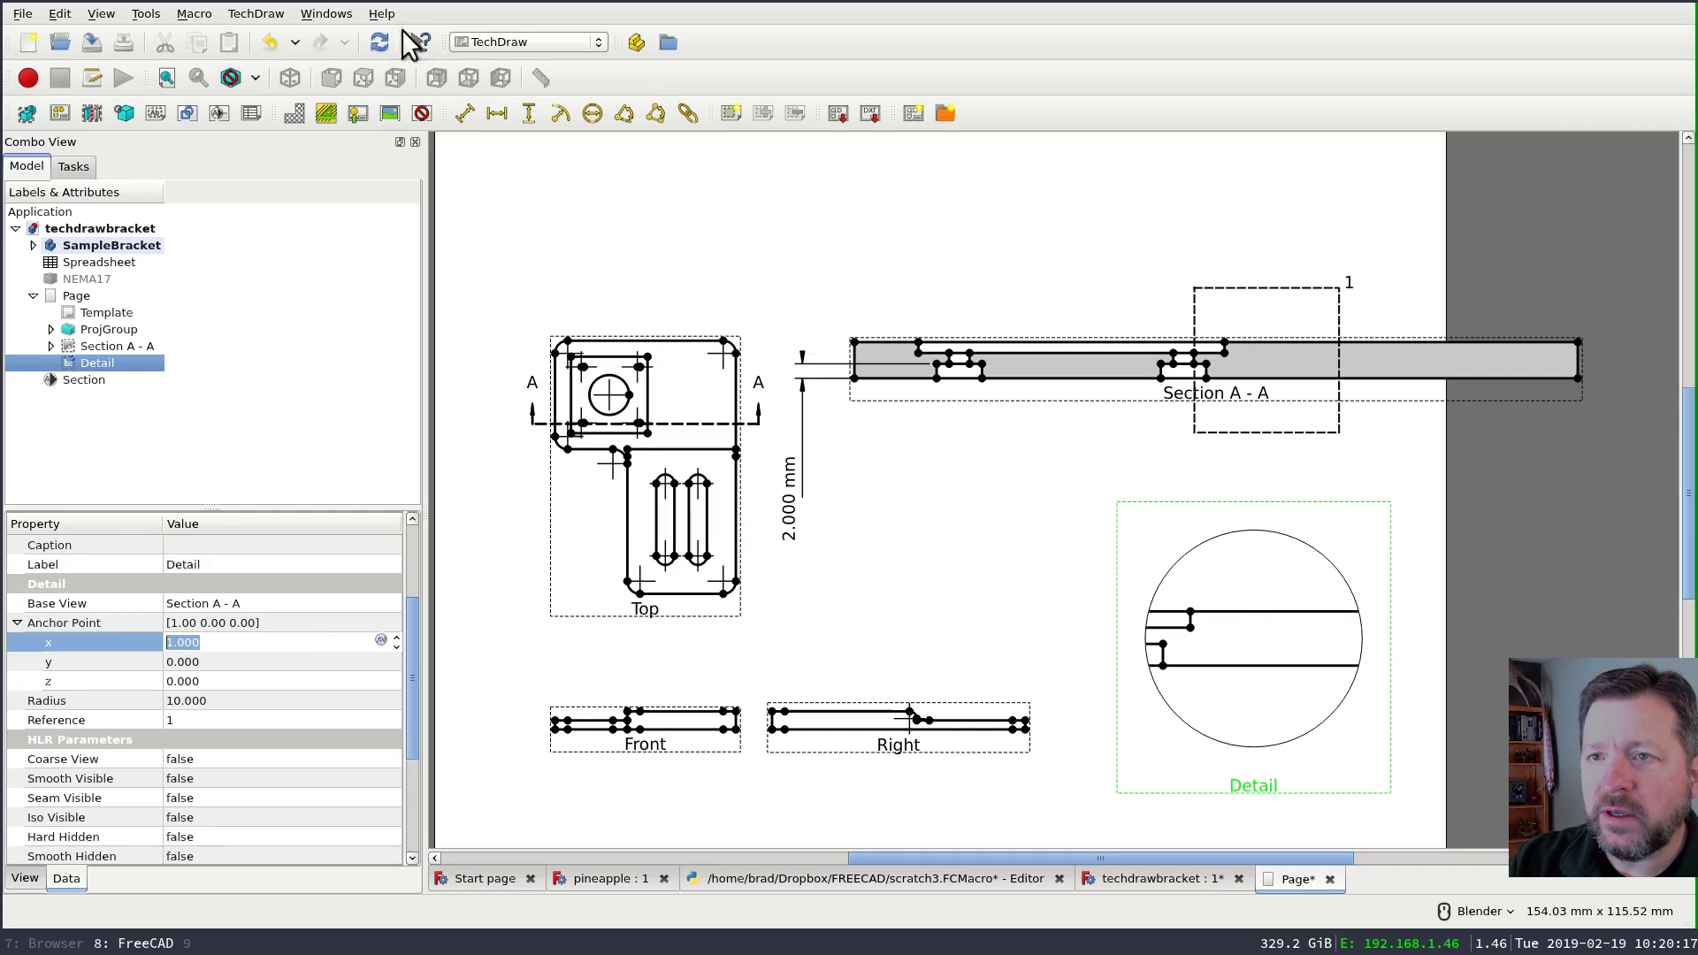
{"action": "left_click", "coordinate": [375, 43]}
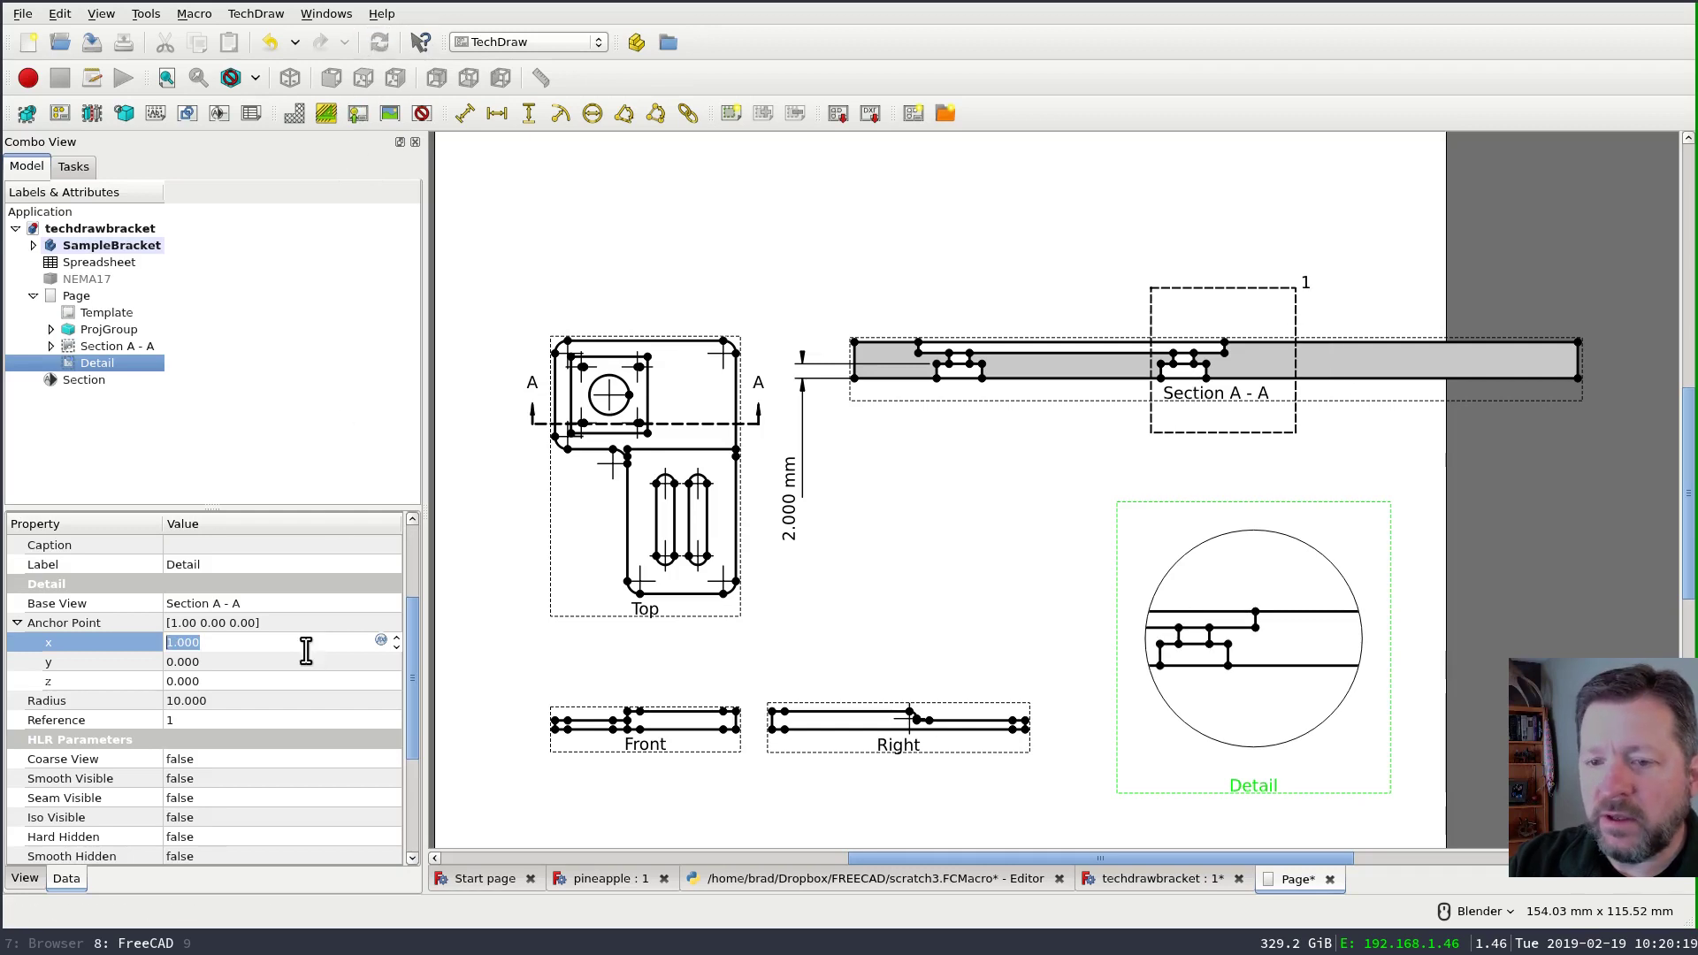
{"action": "scroll", "coordinate": [305, 650], "scroll_direction": "down", "scroll_amount": 2}
{"action": "left_click", "coordinate": [379, 42]}
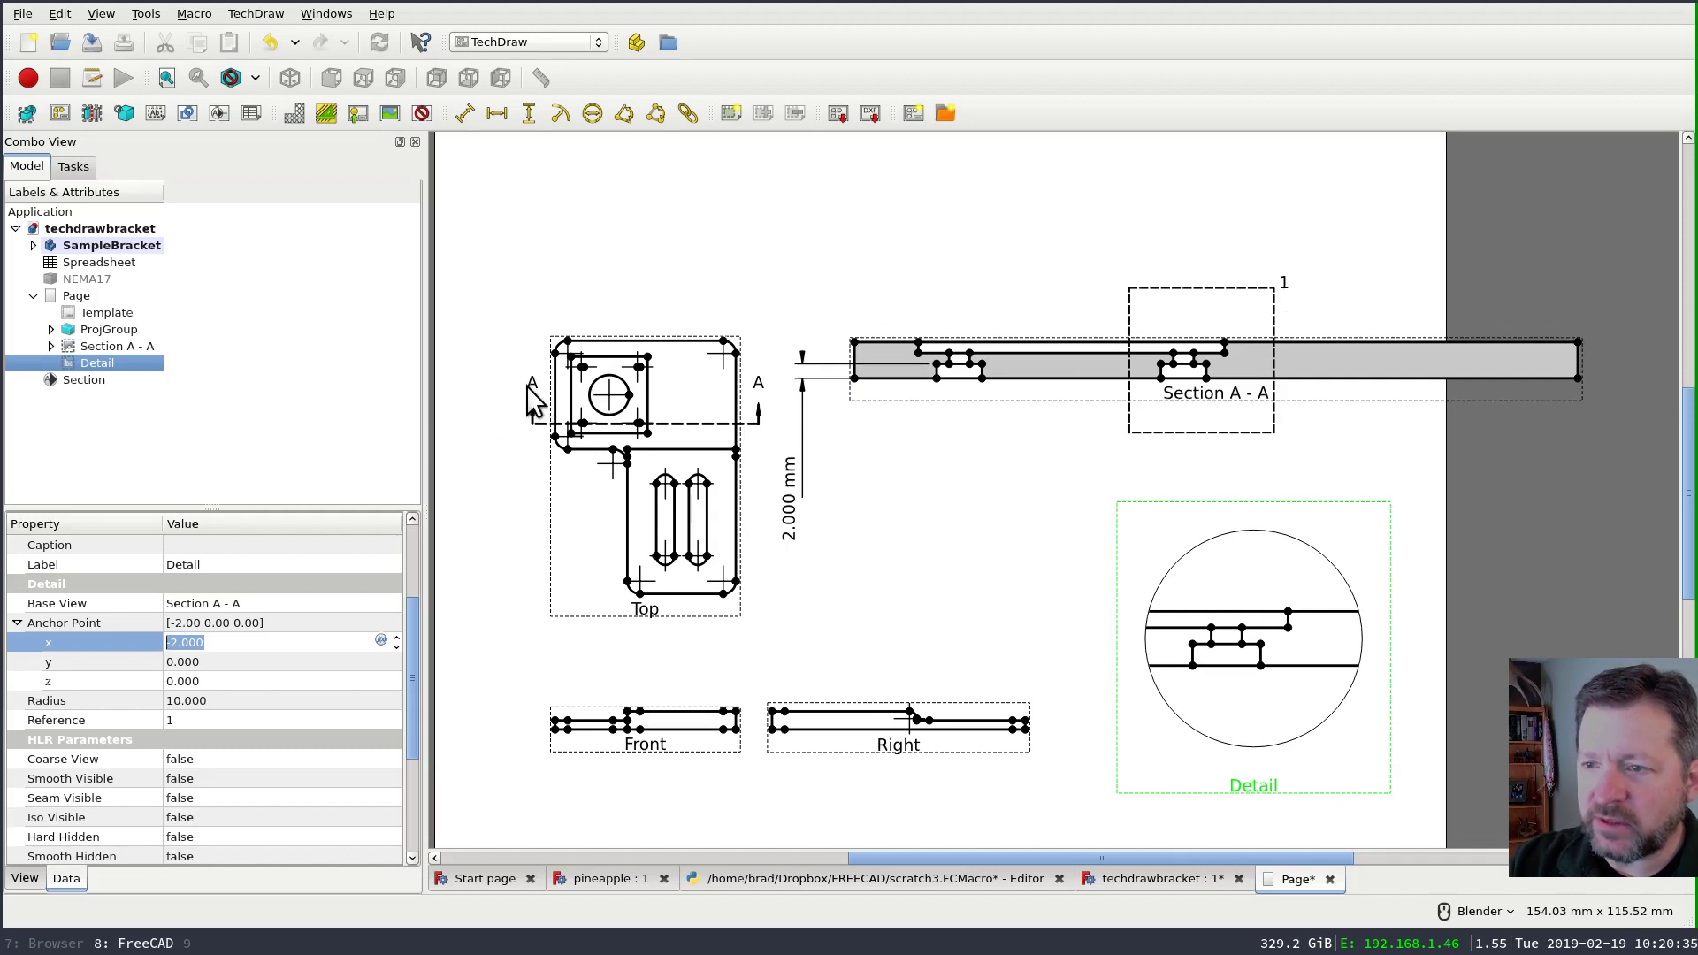
- Change the detail's reference to 99 and recompute the page
{"action": "left_click", "coordinate": [267, 722]}
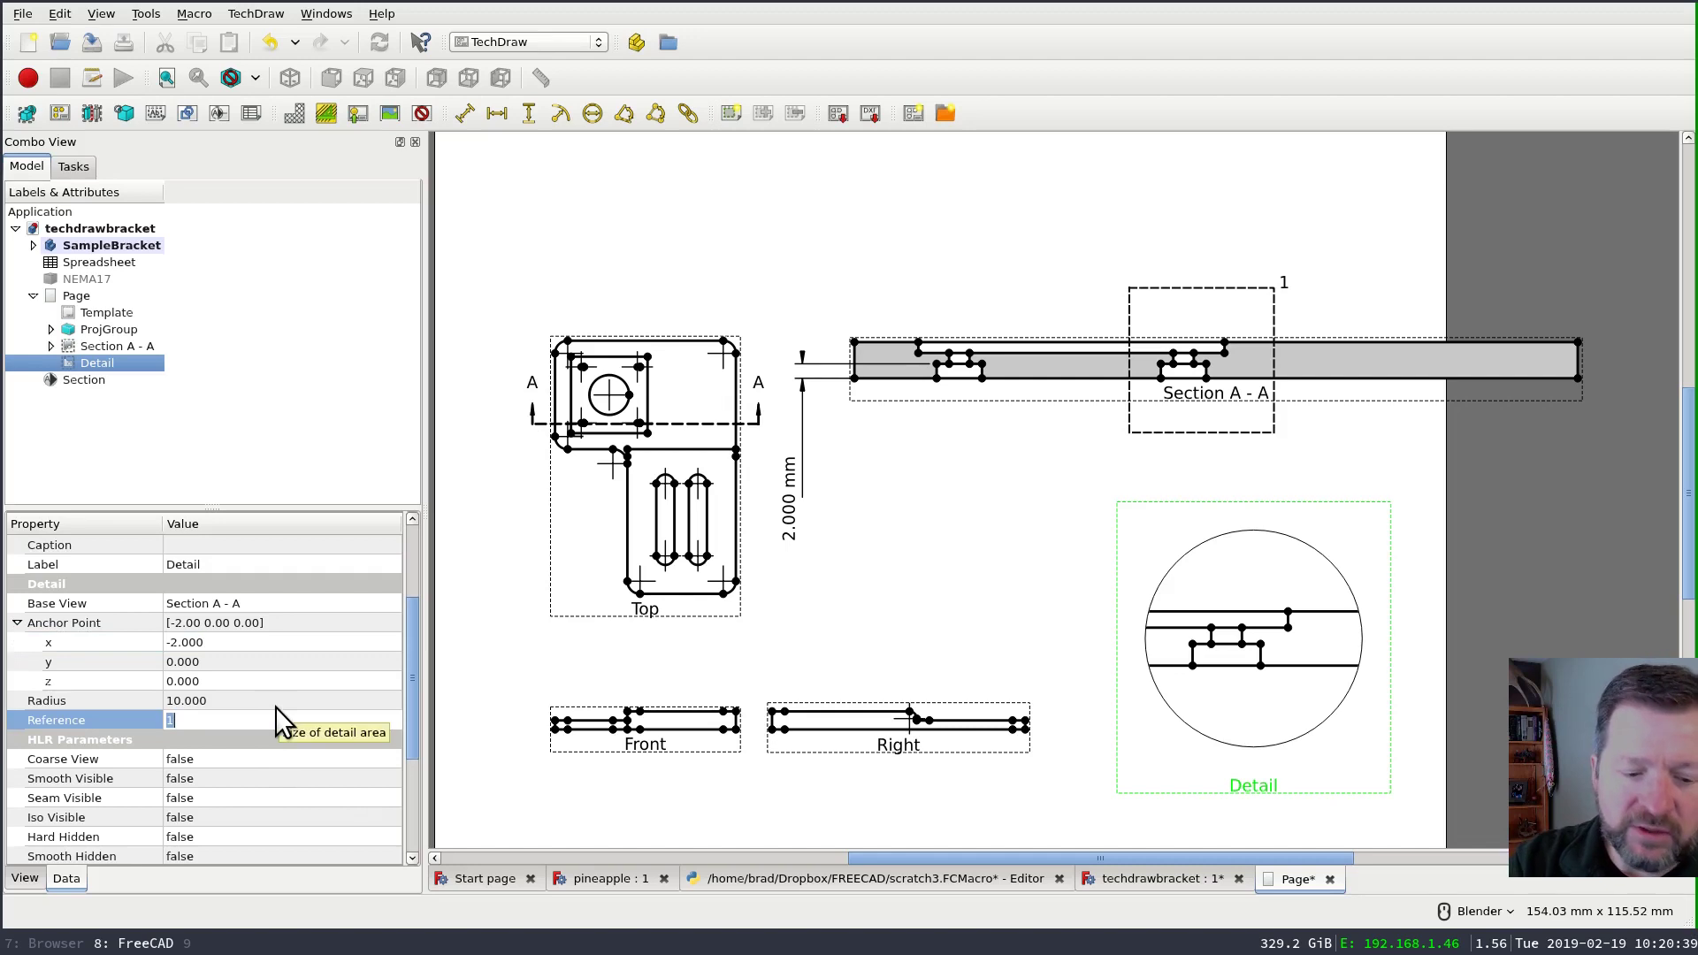
{"action": "type", "text": "99"}
{"action": "key", "text": "Return"}
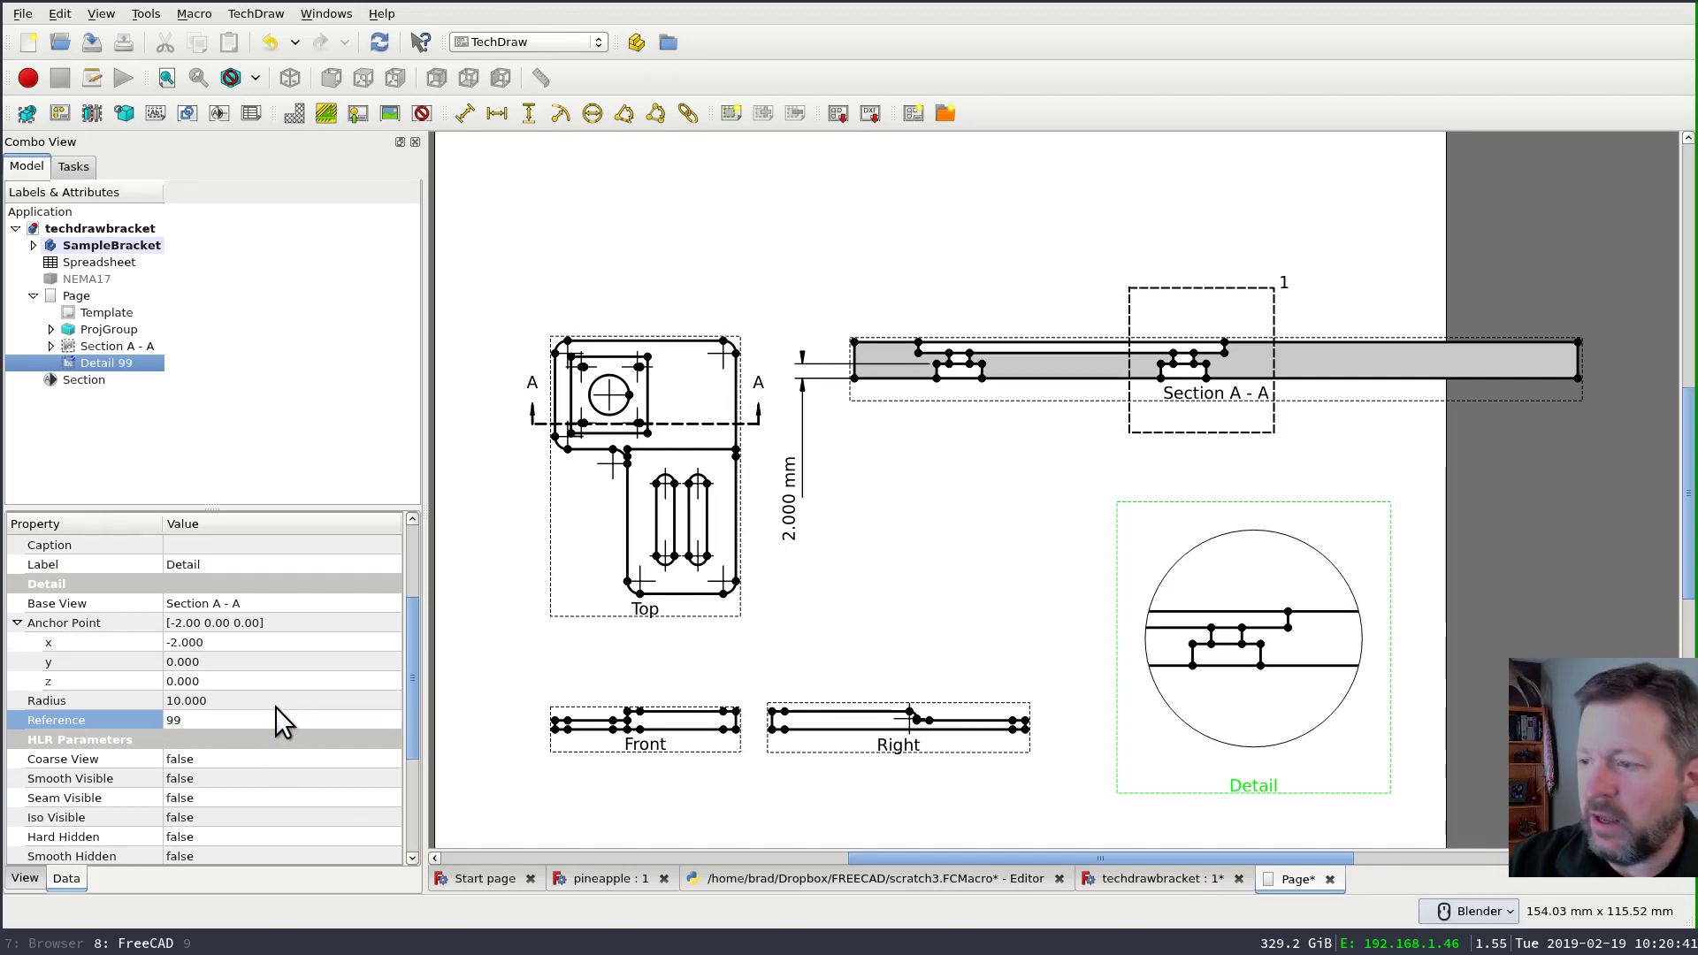
{"action": "left_click", "coordinate": [379, 43]}
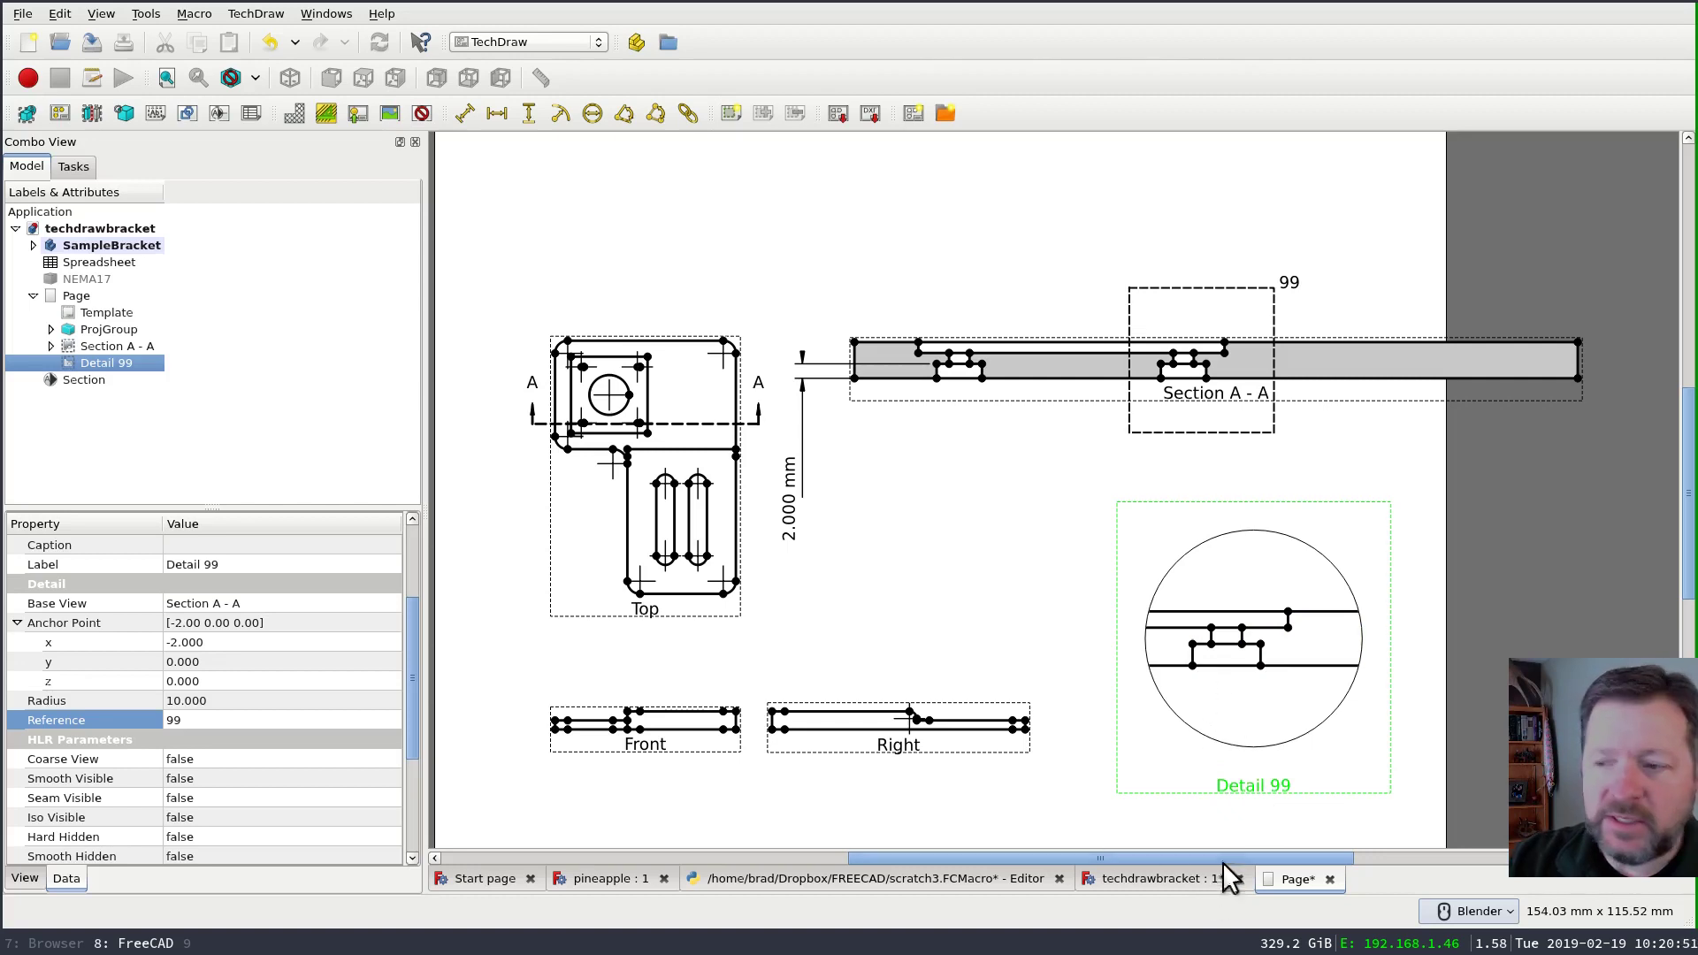
- Add a 1.721 mm horizontal dimension across the notch in Detail 99, then shift the view down-right
{"action": "left_click", "coordinate": [1258, 644]}
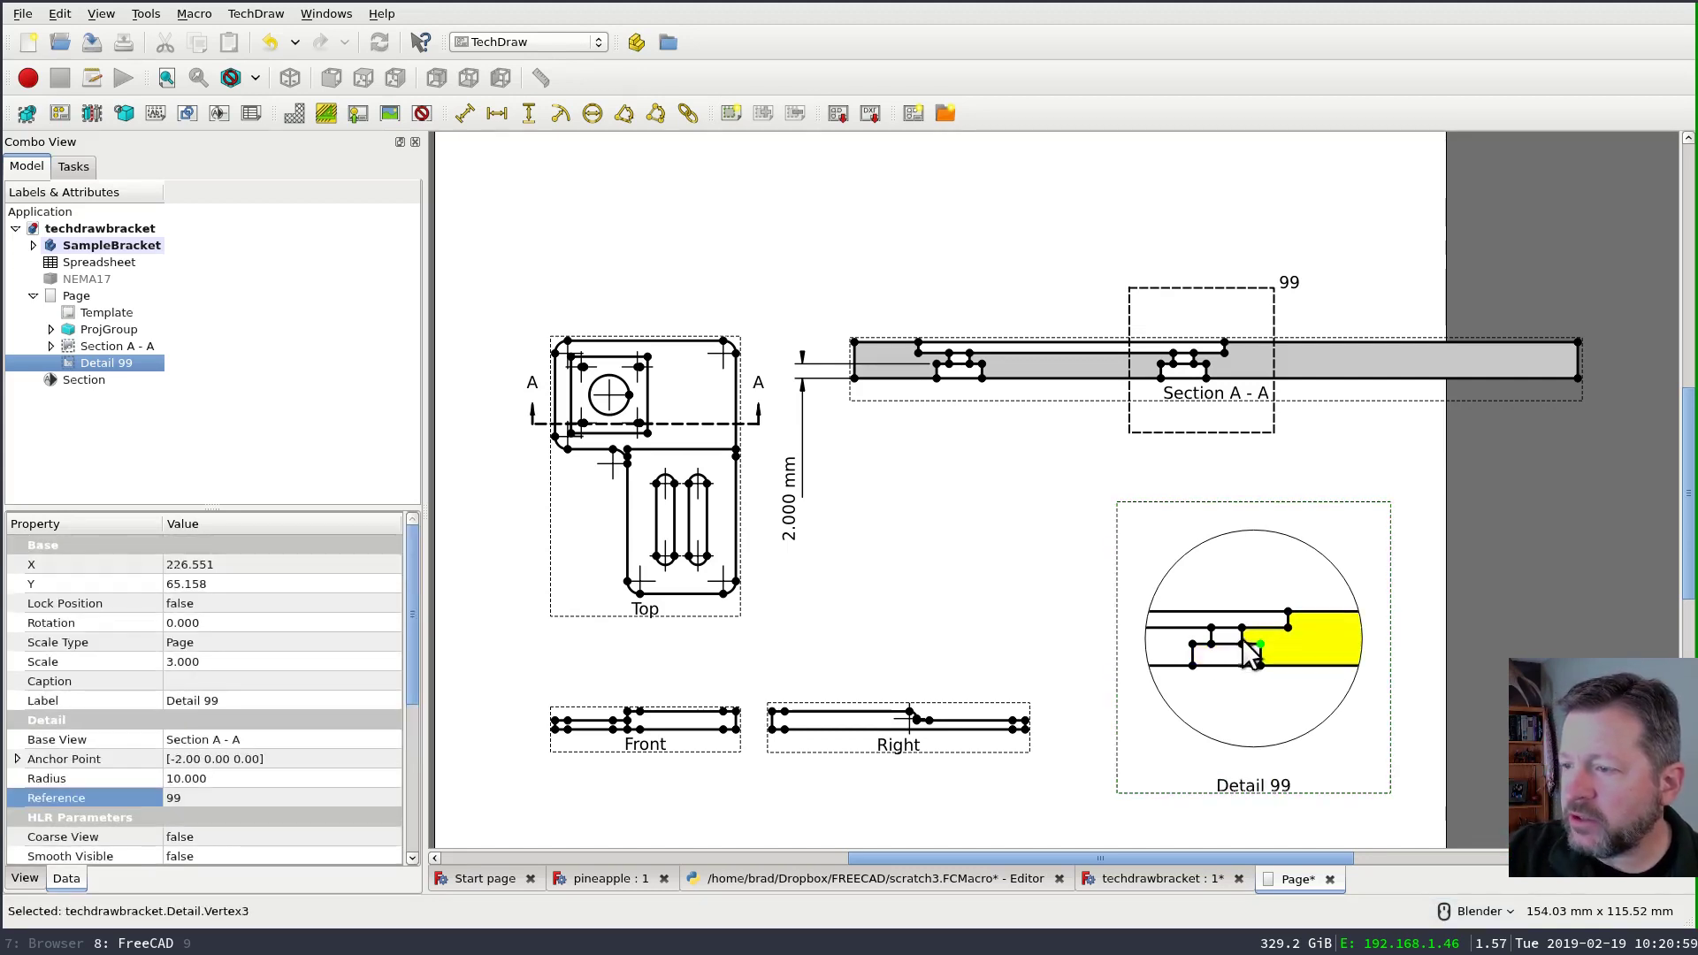
{"action": "left_click", "coordinate": [1241, 645], "text": "ctrl"}
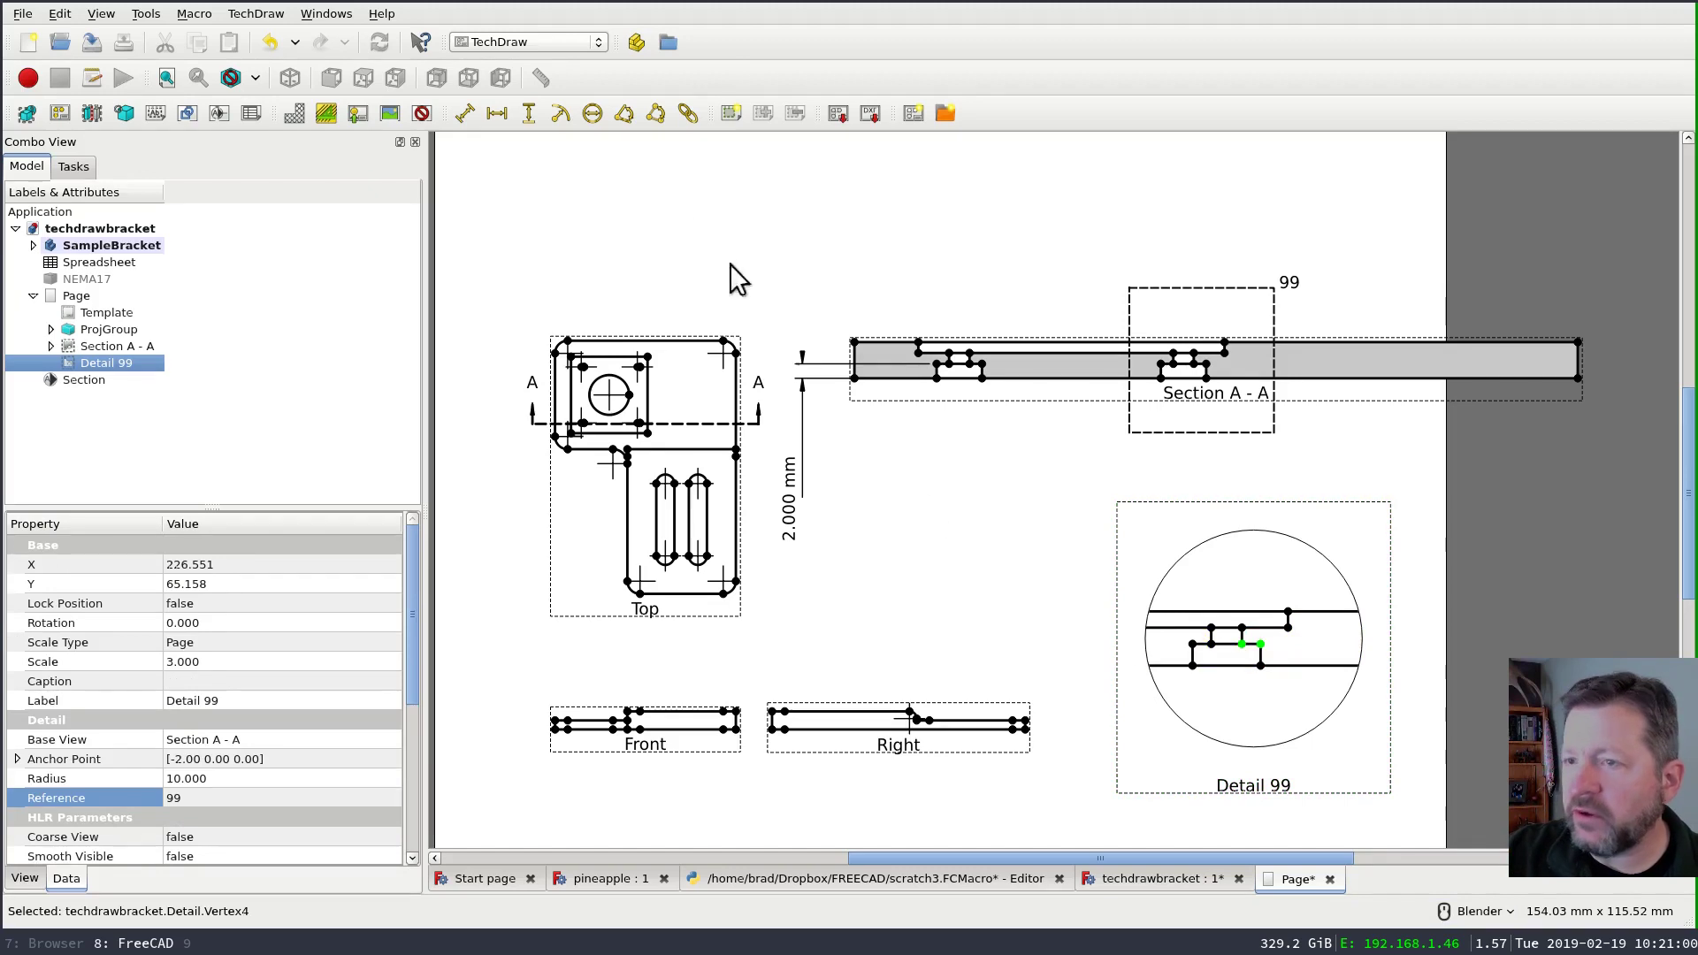
{"action": "left_click", "coordinate": [494, 112]}
{"action": "left_click", "coordinate": [1256, 584]}
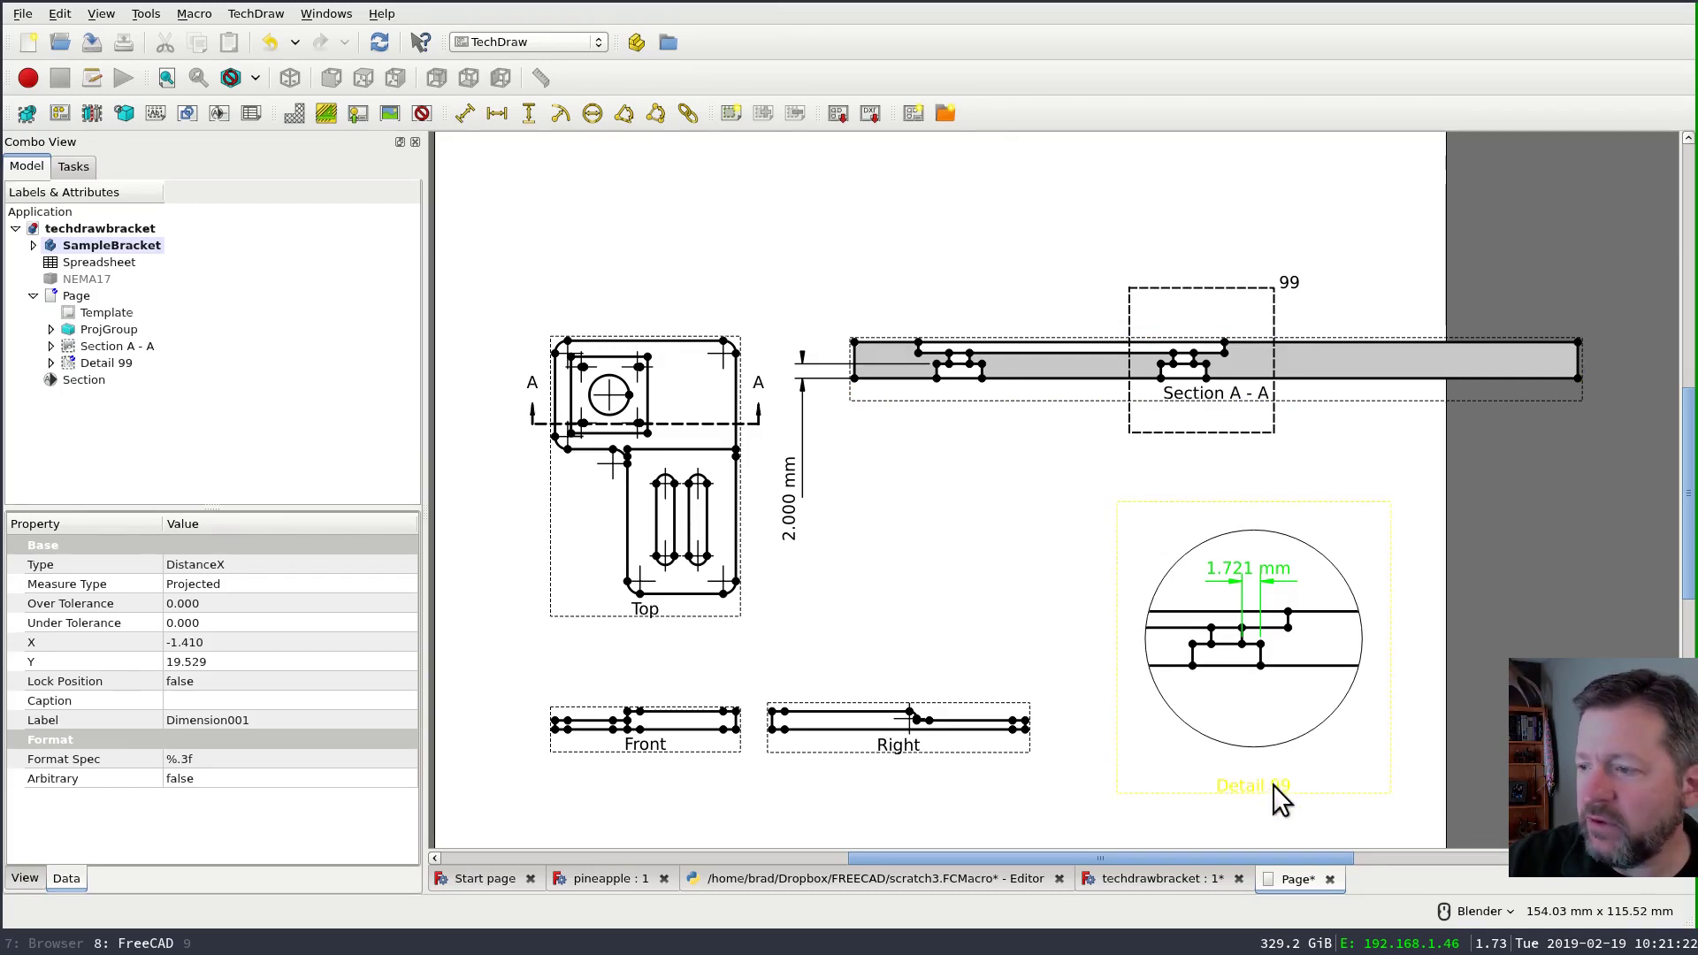
{"action": "left_click_drag", "start_coordinate": [1274, 786], "coordinate": [1307, 810]}
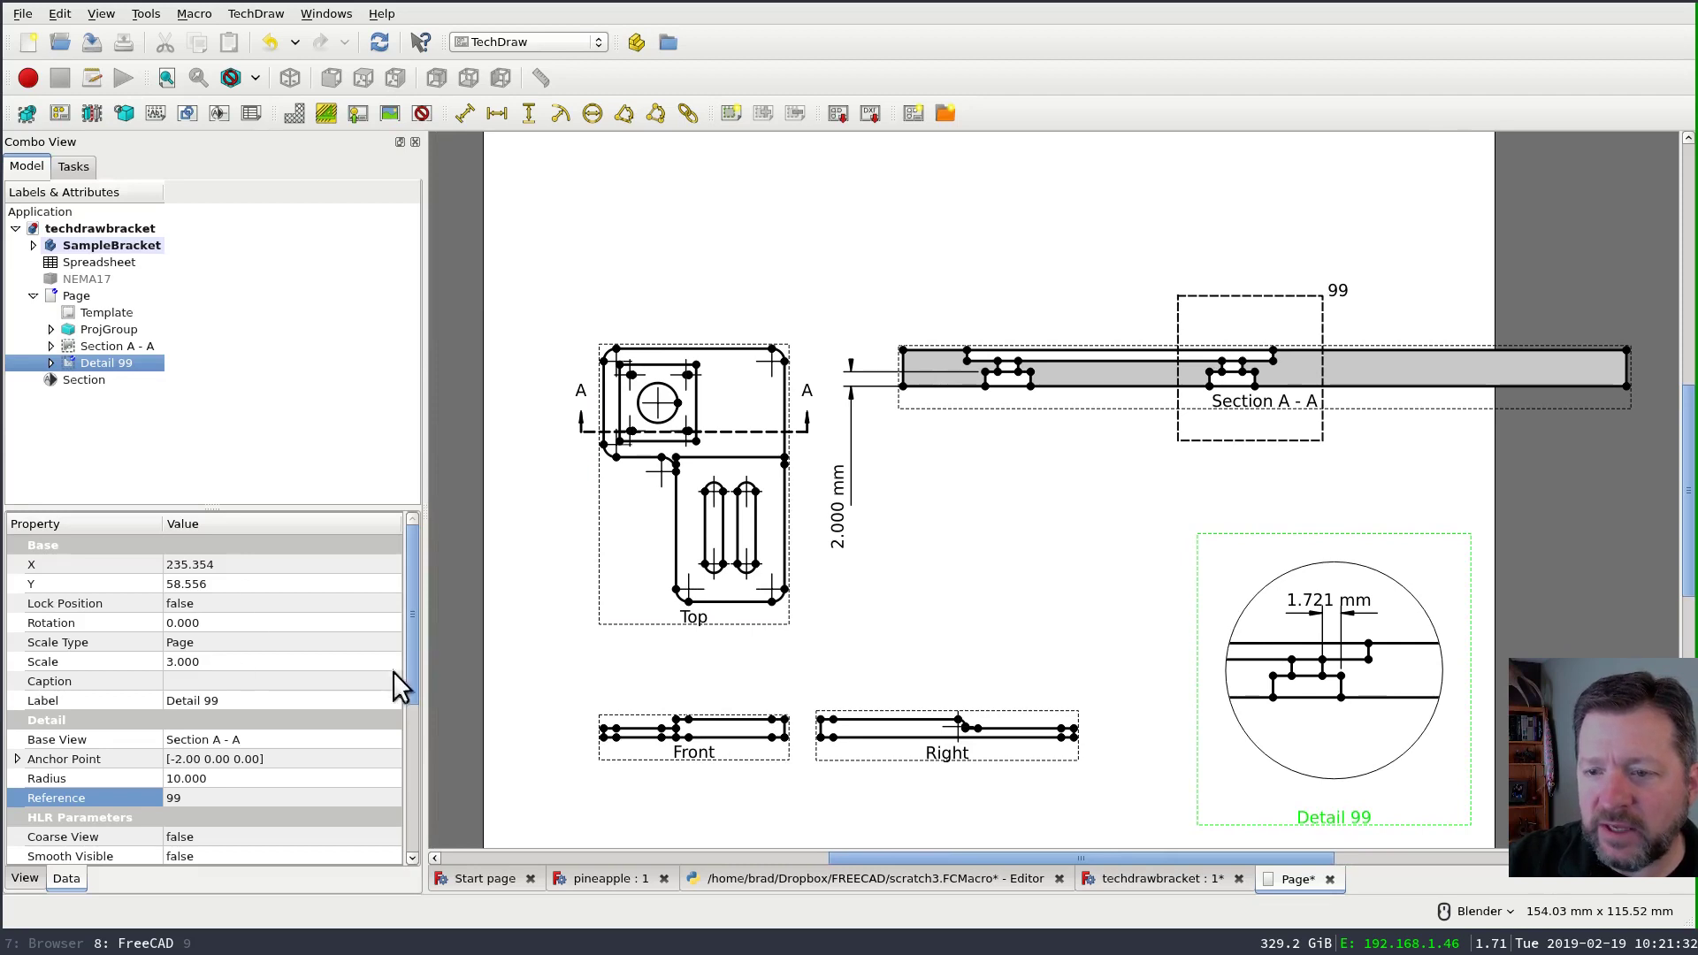
- Nudge Detail 99's X position on the page
{"action": "left_click", "coordinate": [242, 564]}
{"action": "scroll", "coordinate": [258, 564], "scroll_direction": "up", "scroll_amount": 1}
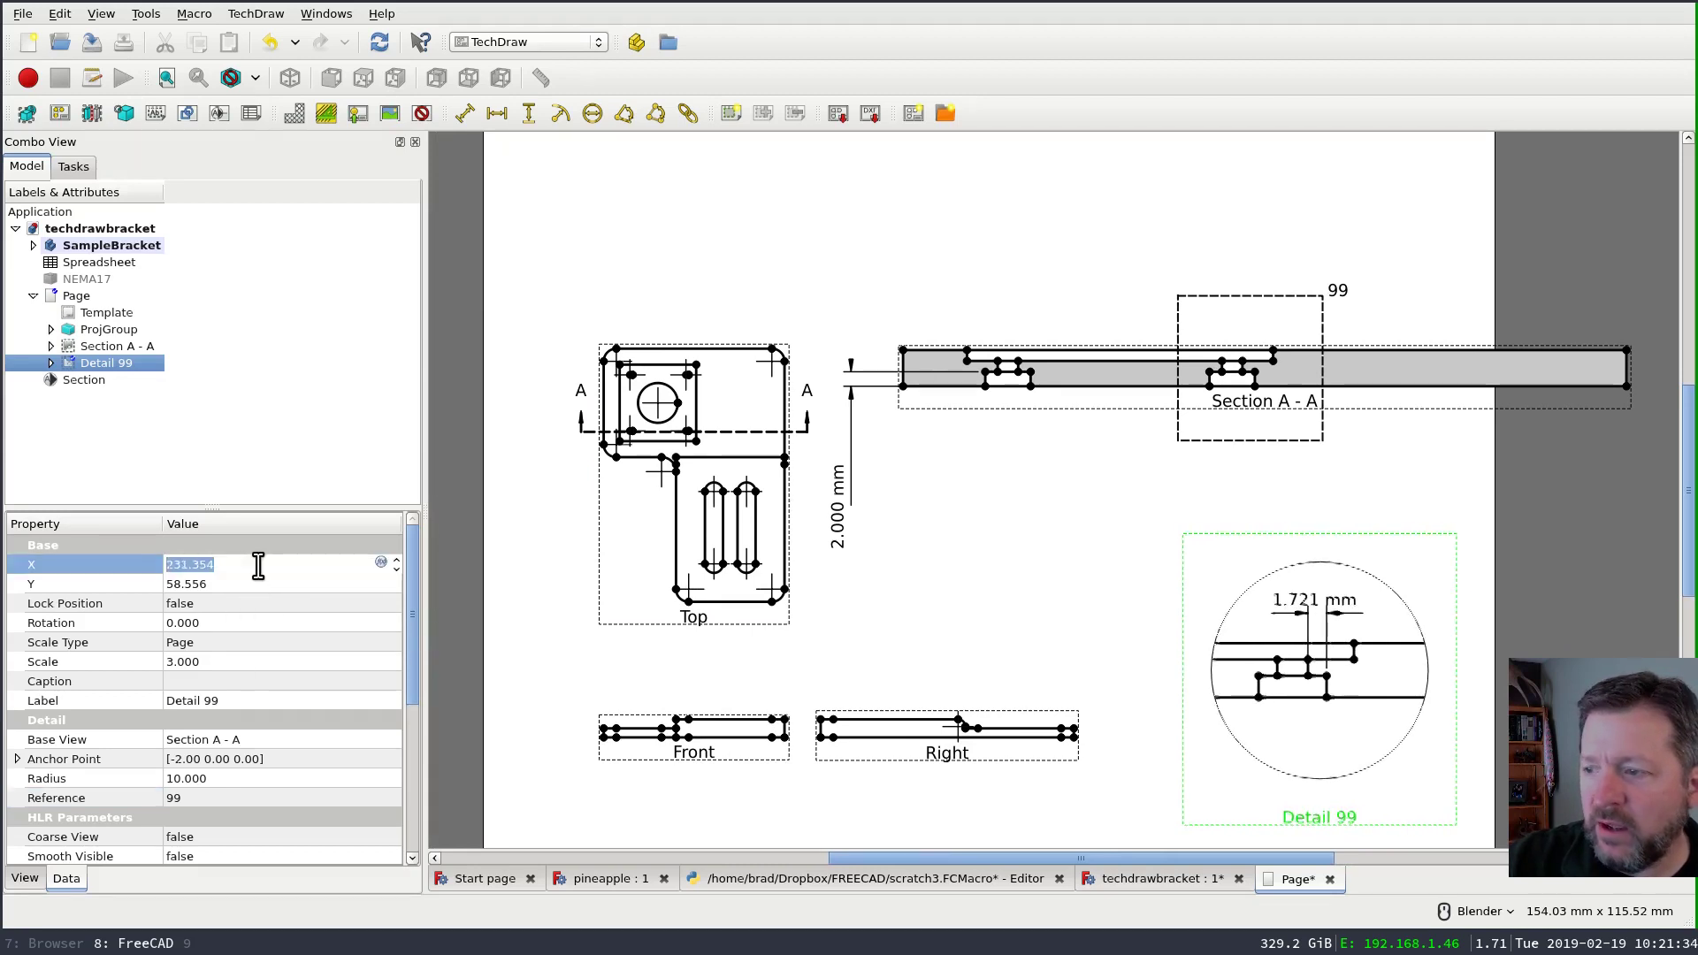
{"action": "scroll", "coordinate": [258, 564], "scroll_direction": "down", "scroll_amount": 7}
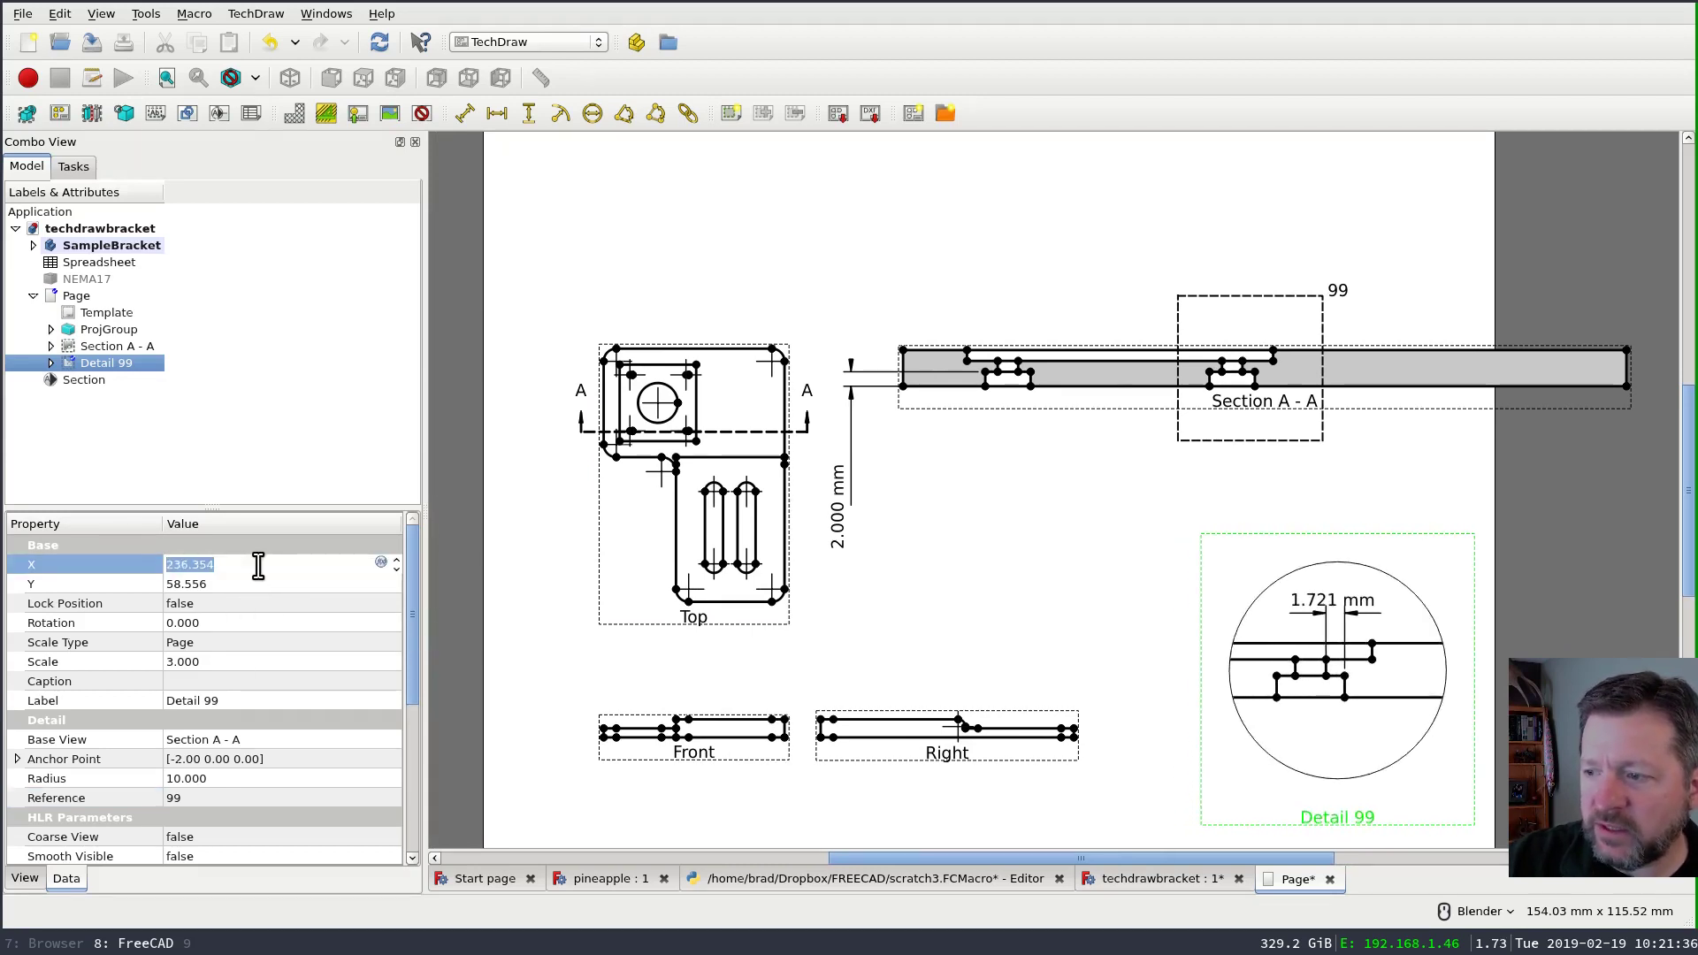
{"action": "scroll", "coordinate": [259, 564], "scroll_direction": "up", "scroll_amount": 3}
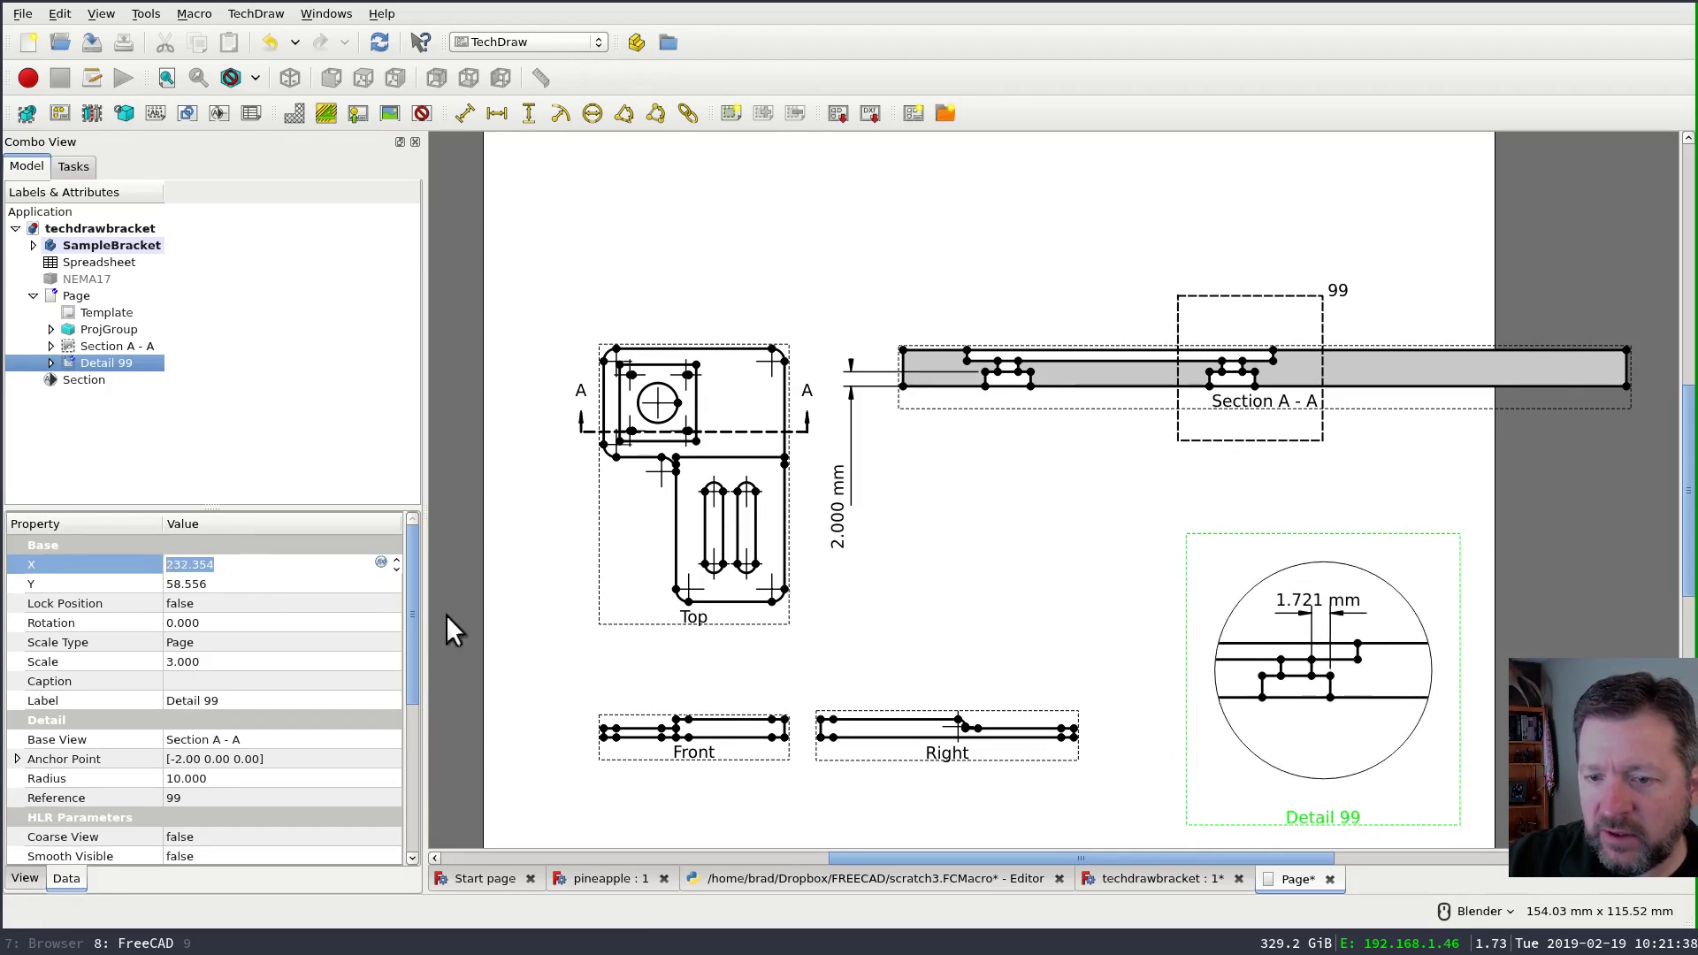
{"action": "left_click_drag", "start_coordinate": [414, 638], "coordinate": [416, 756]}
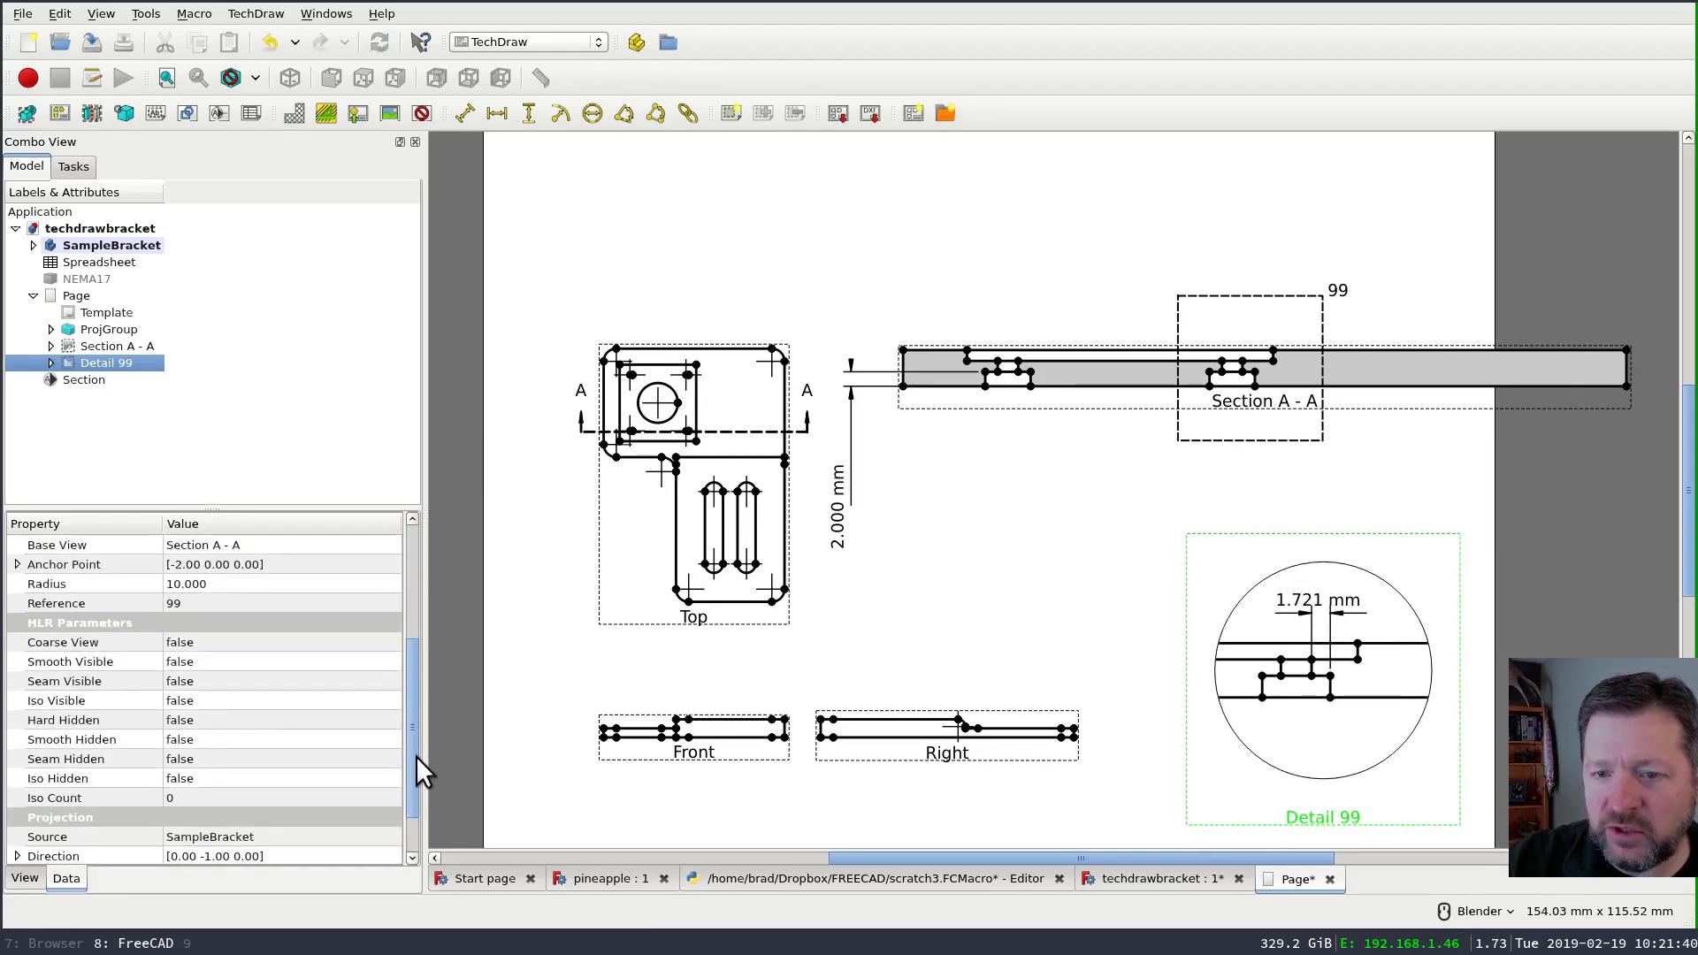
- Set Detail 99's anchor x to -5 and recompute
{"action": "left_click", "coordinate": [18, 564]}
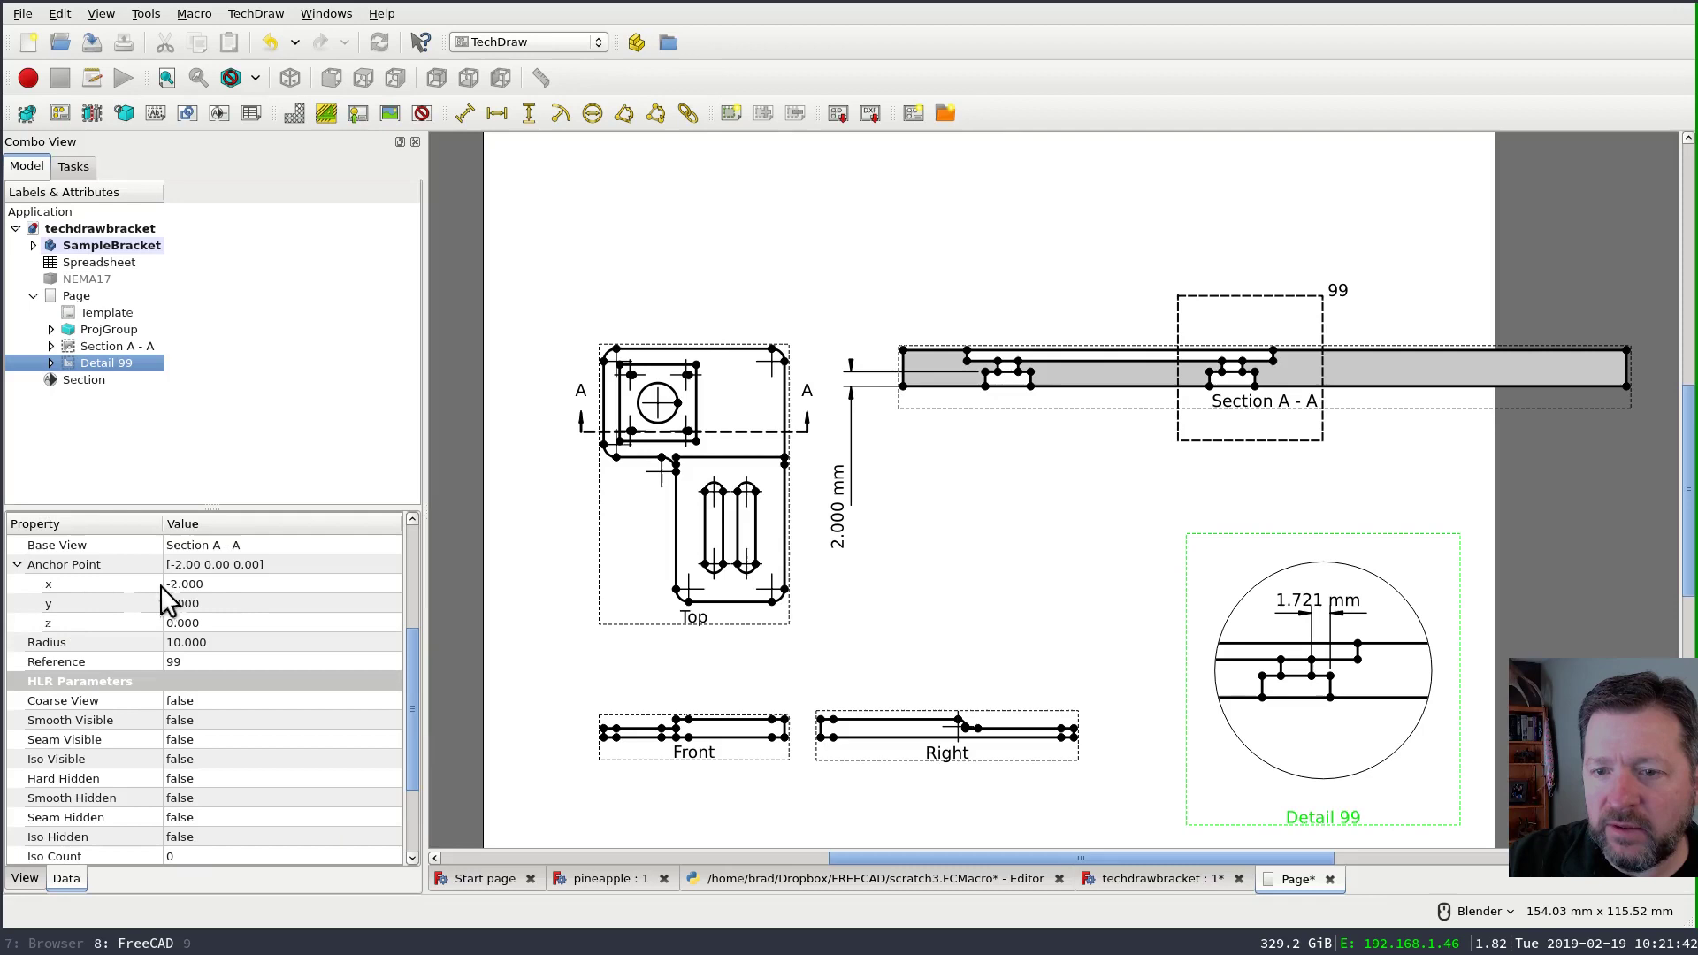
{"action": "left_click", "coordinate": [226, 584]}
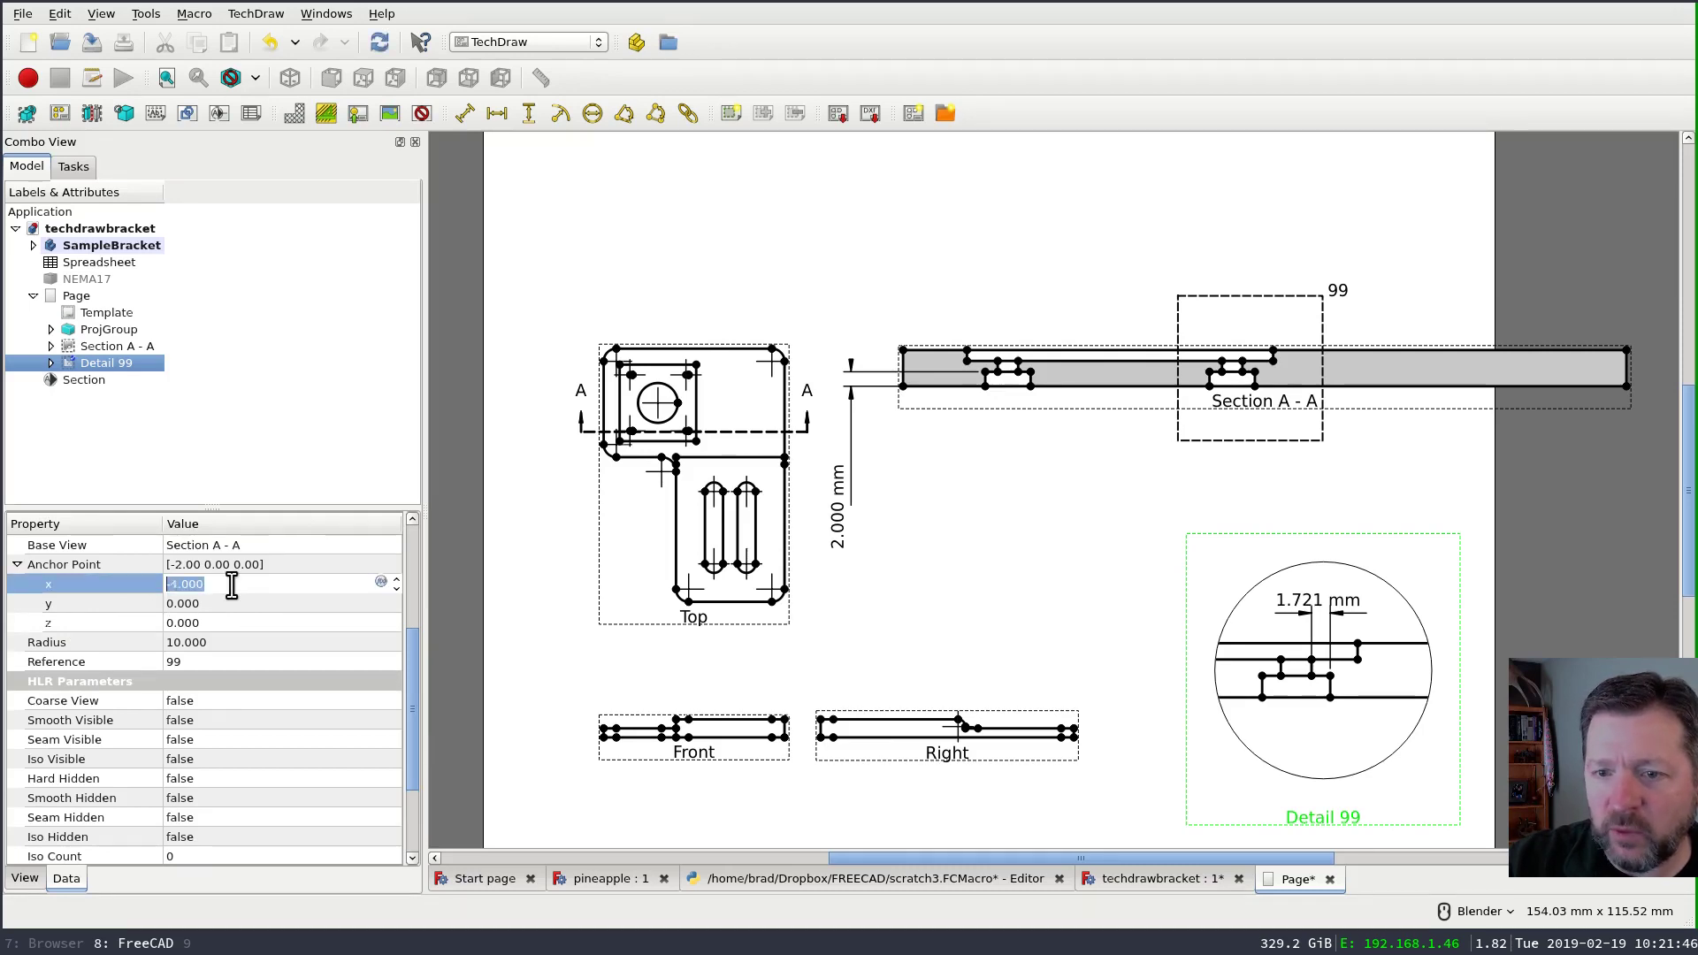
{"action": "scroll", "coordinate": [232, 586], "scroll_direction": "down", "scroll_amount": 1}
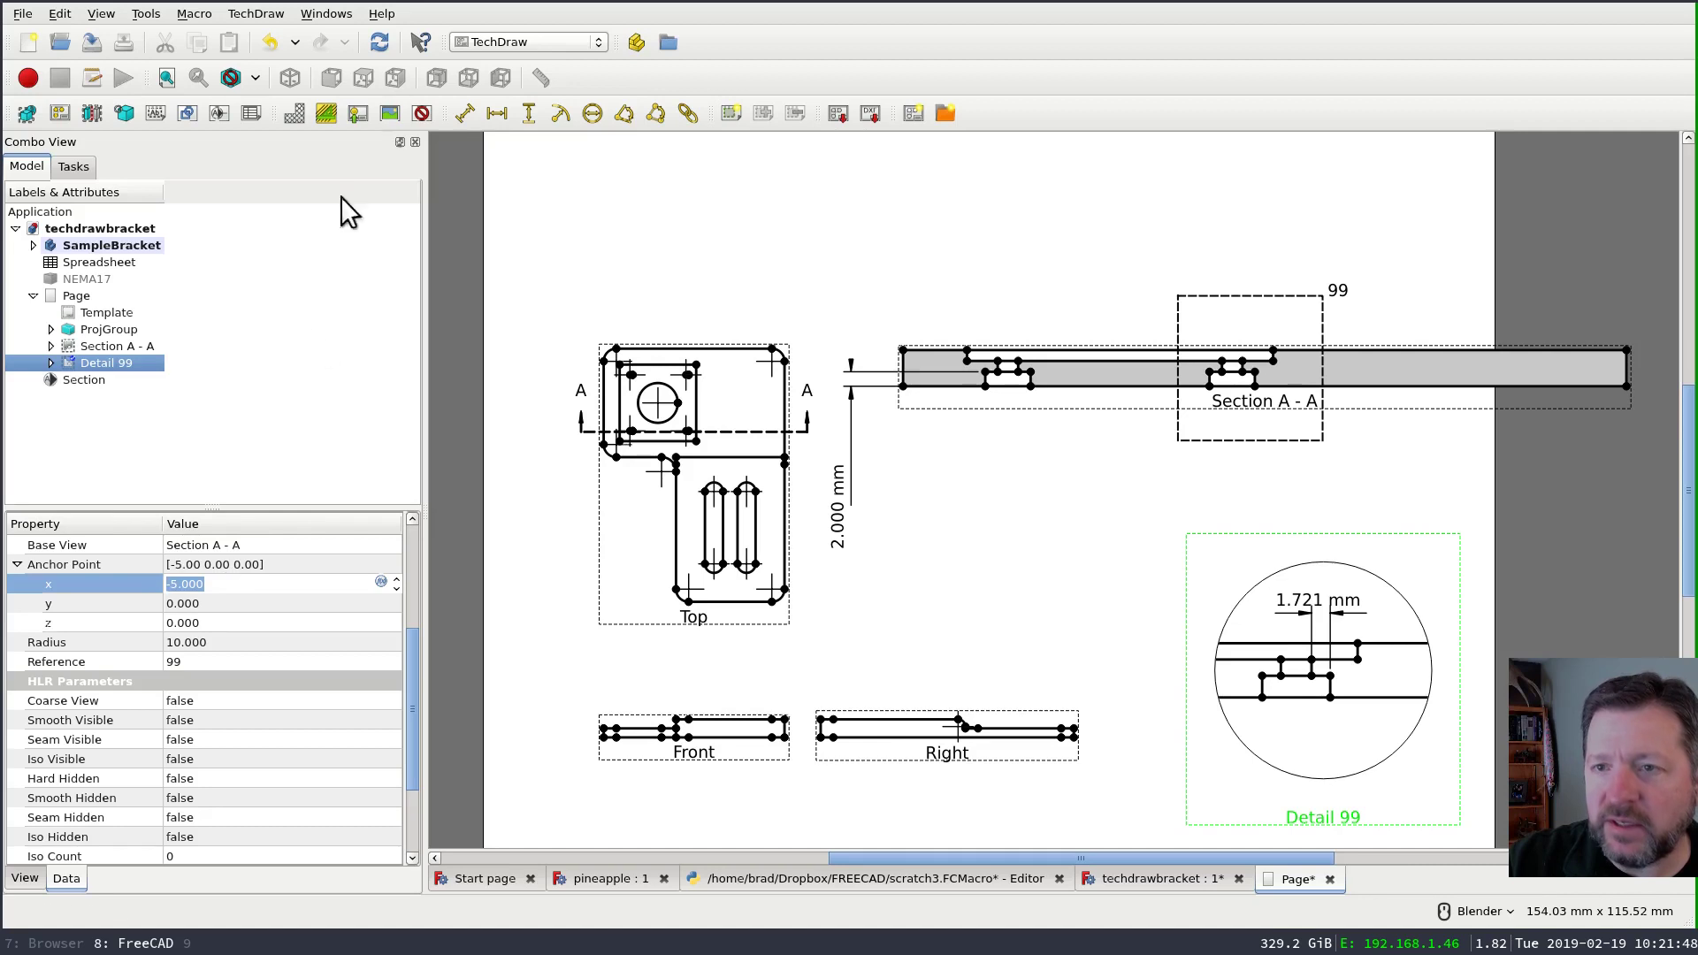
{"action": "left_click", "coordinate": [380, 42]}
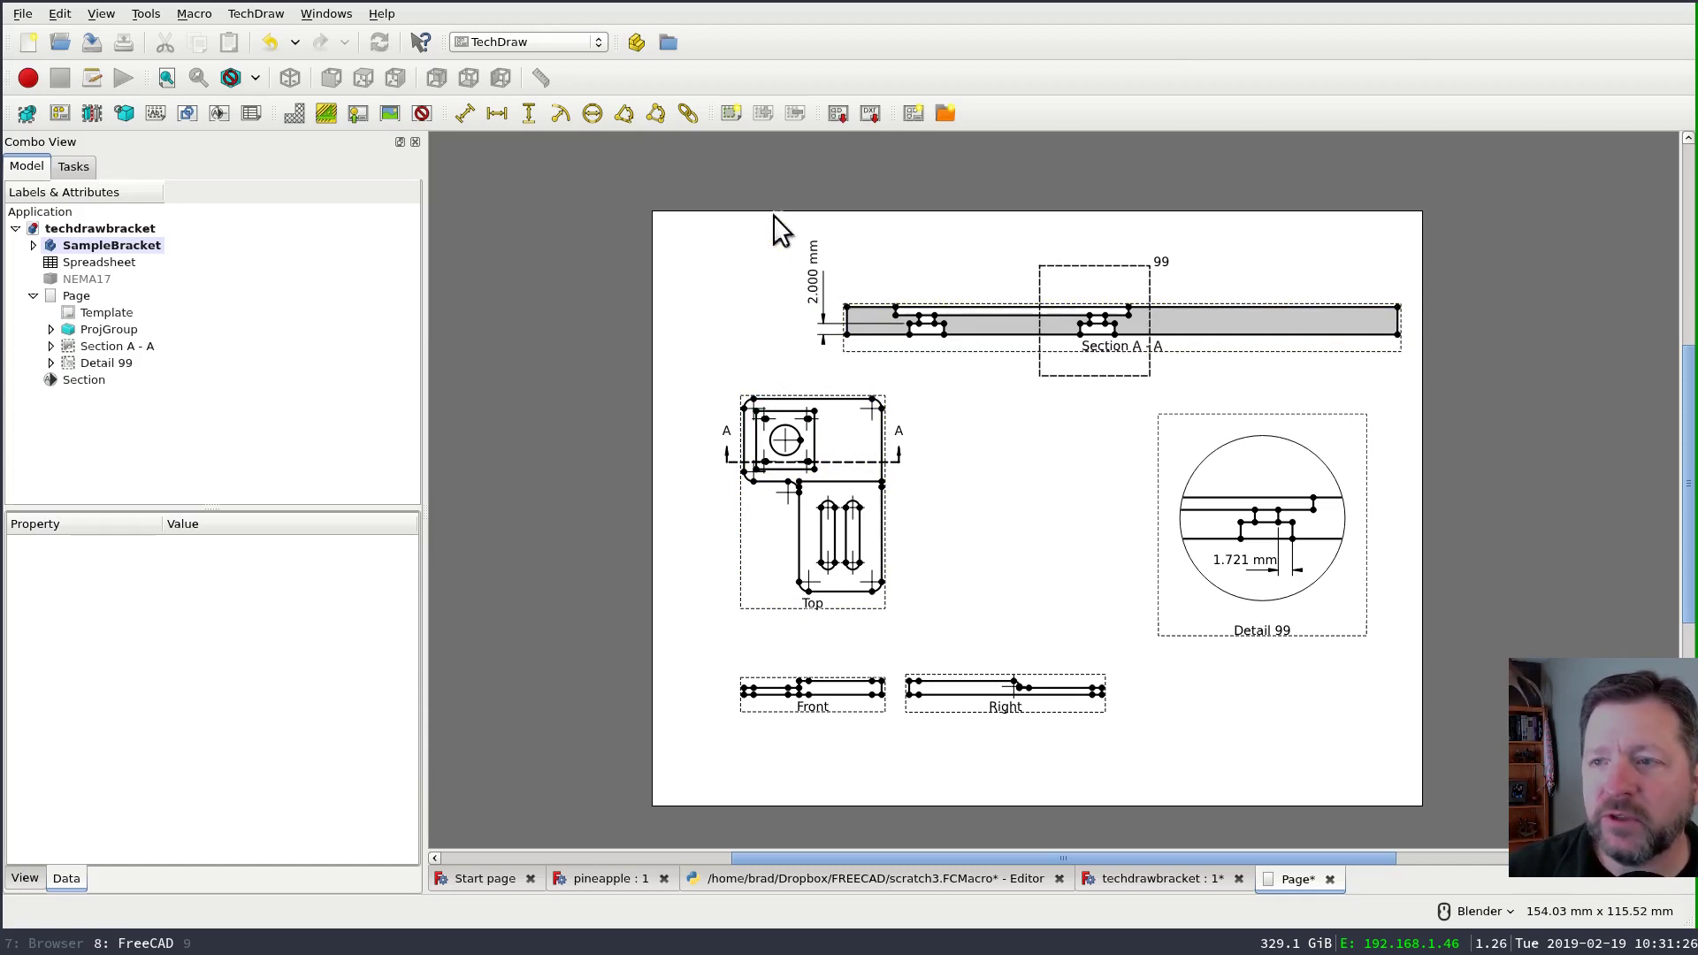
- Insert a Clip group and add Detail 99 to it
{"action": "left_click", "coordinate": [729, 114]}
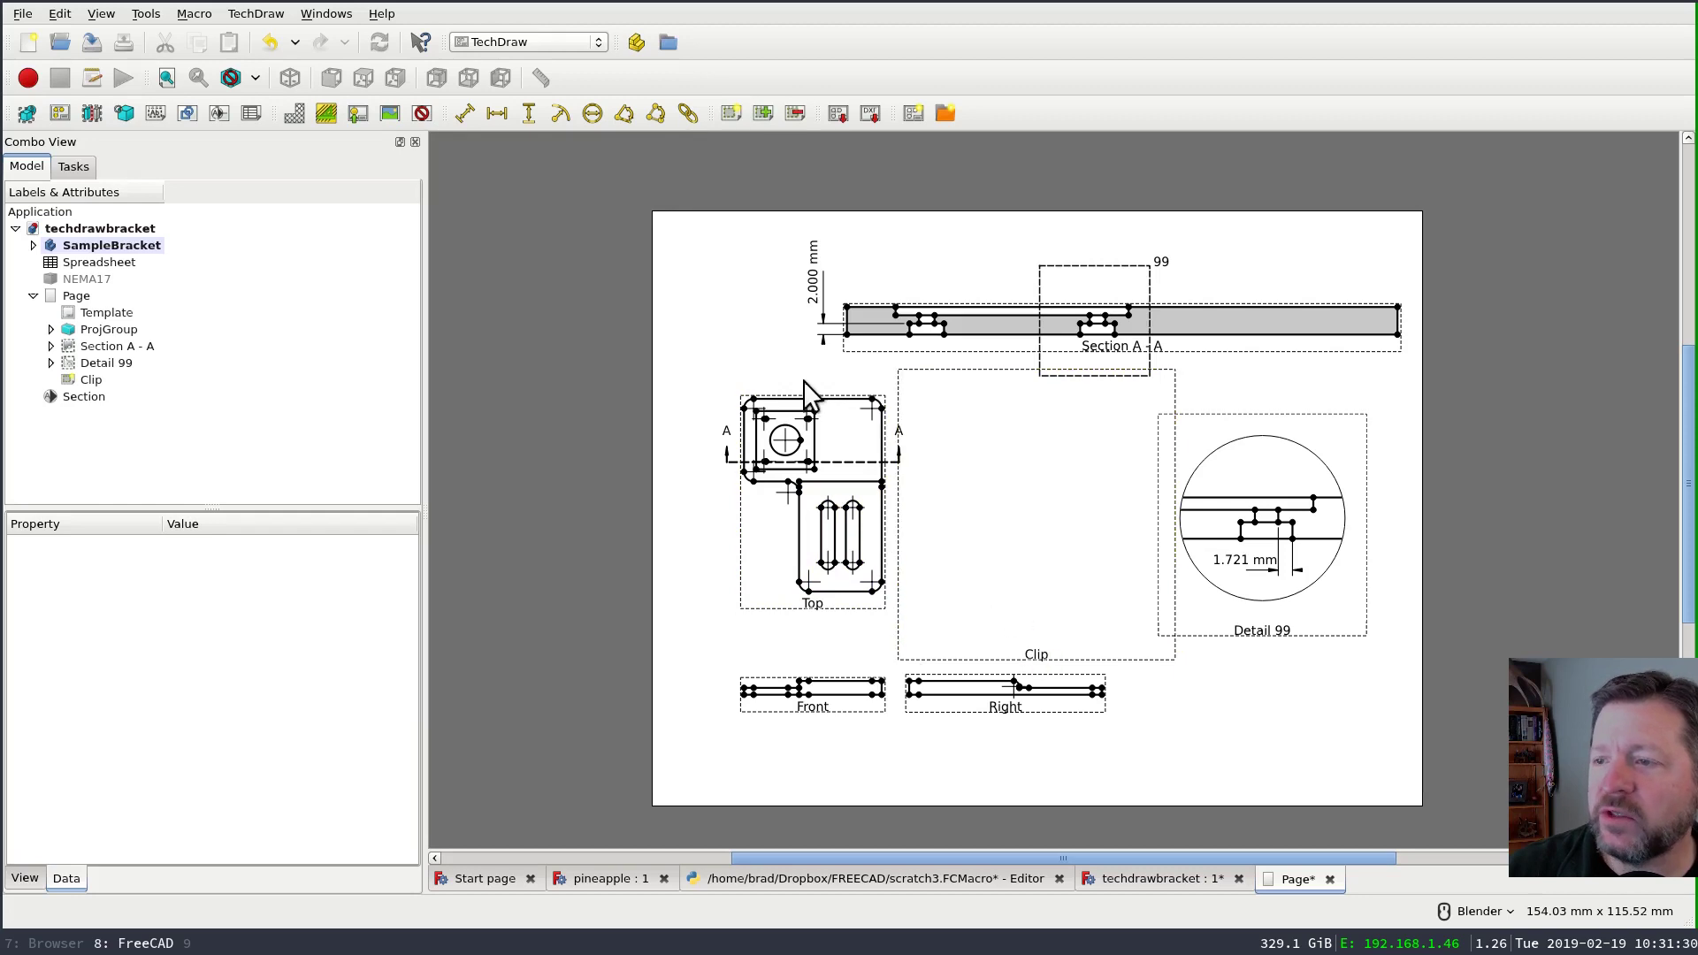
{"action": "left_click", "coordinate": [95, 375]}
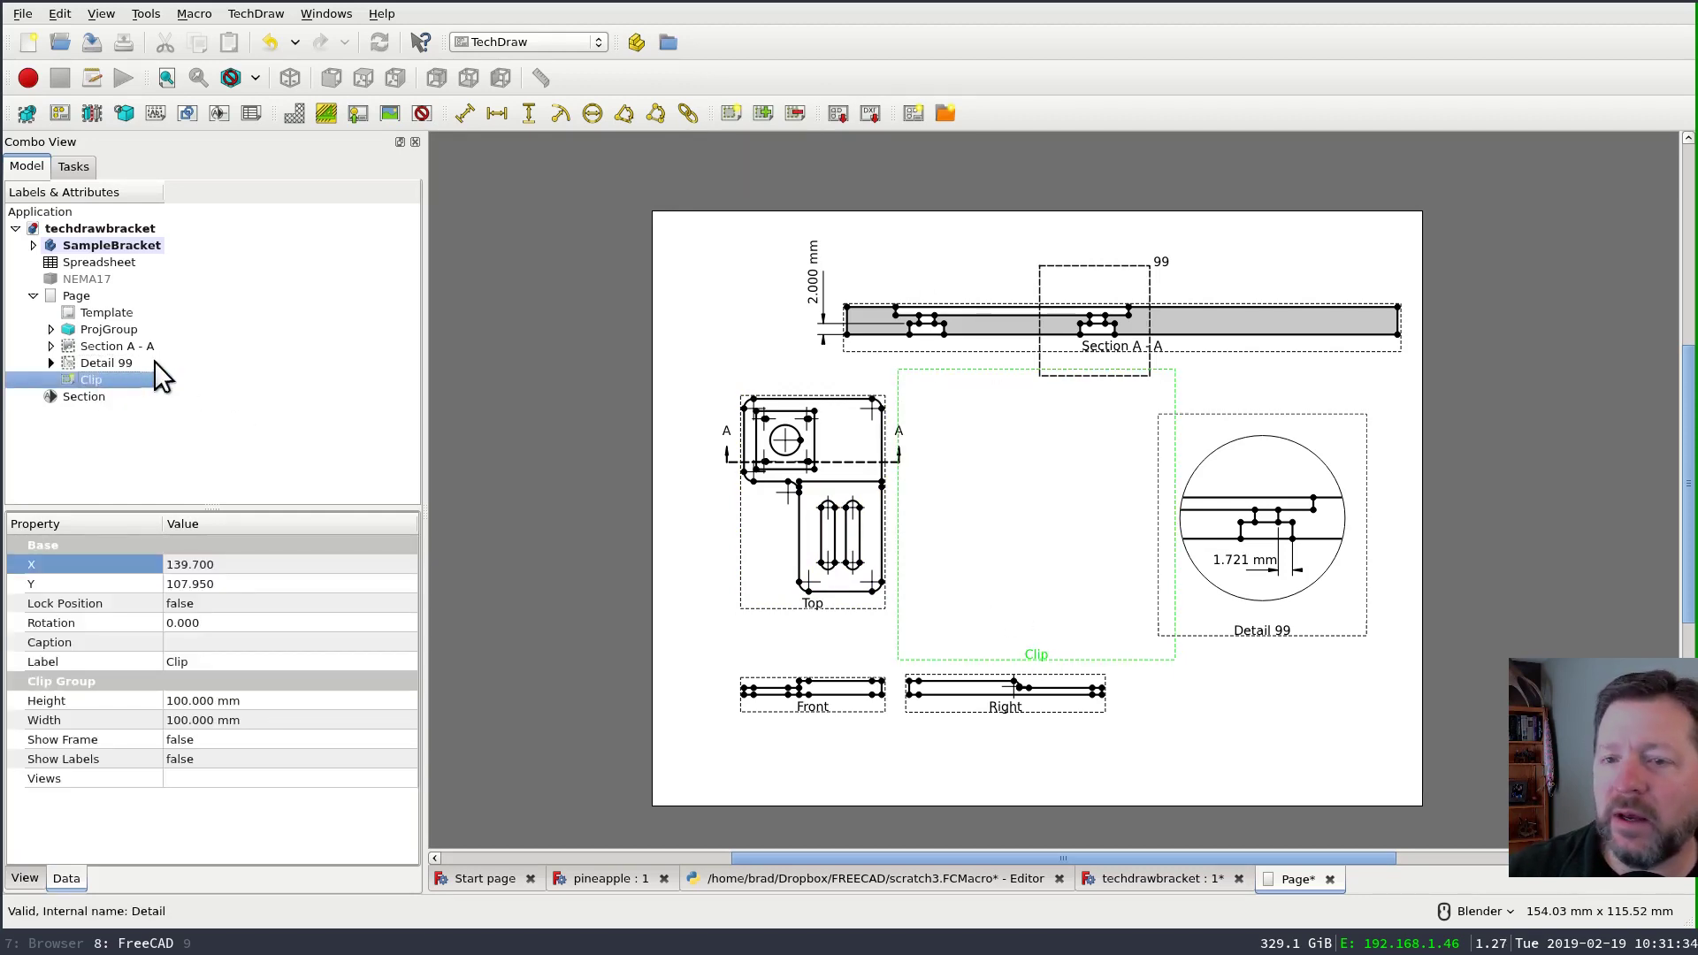
{"action": "left_click", "coordinate": [125, 363], "text": "ctrl"}
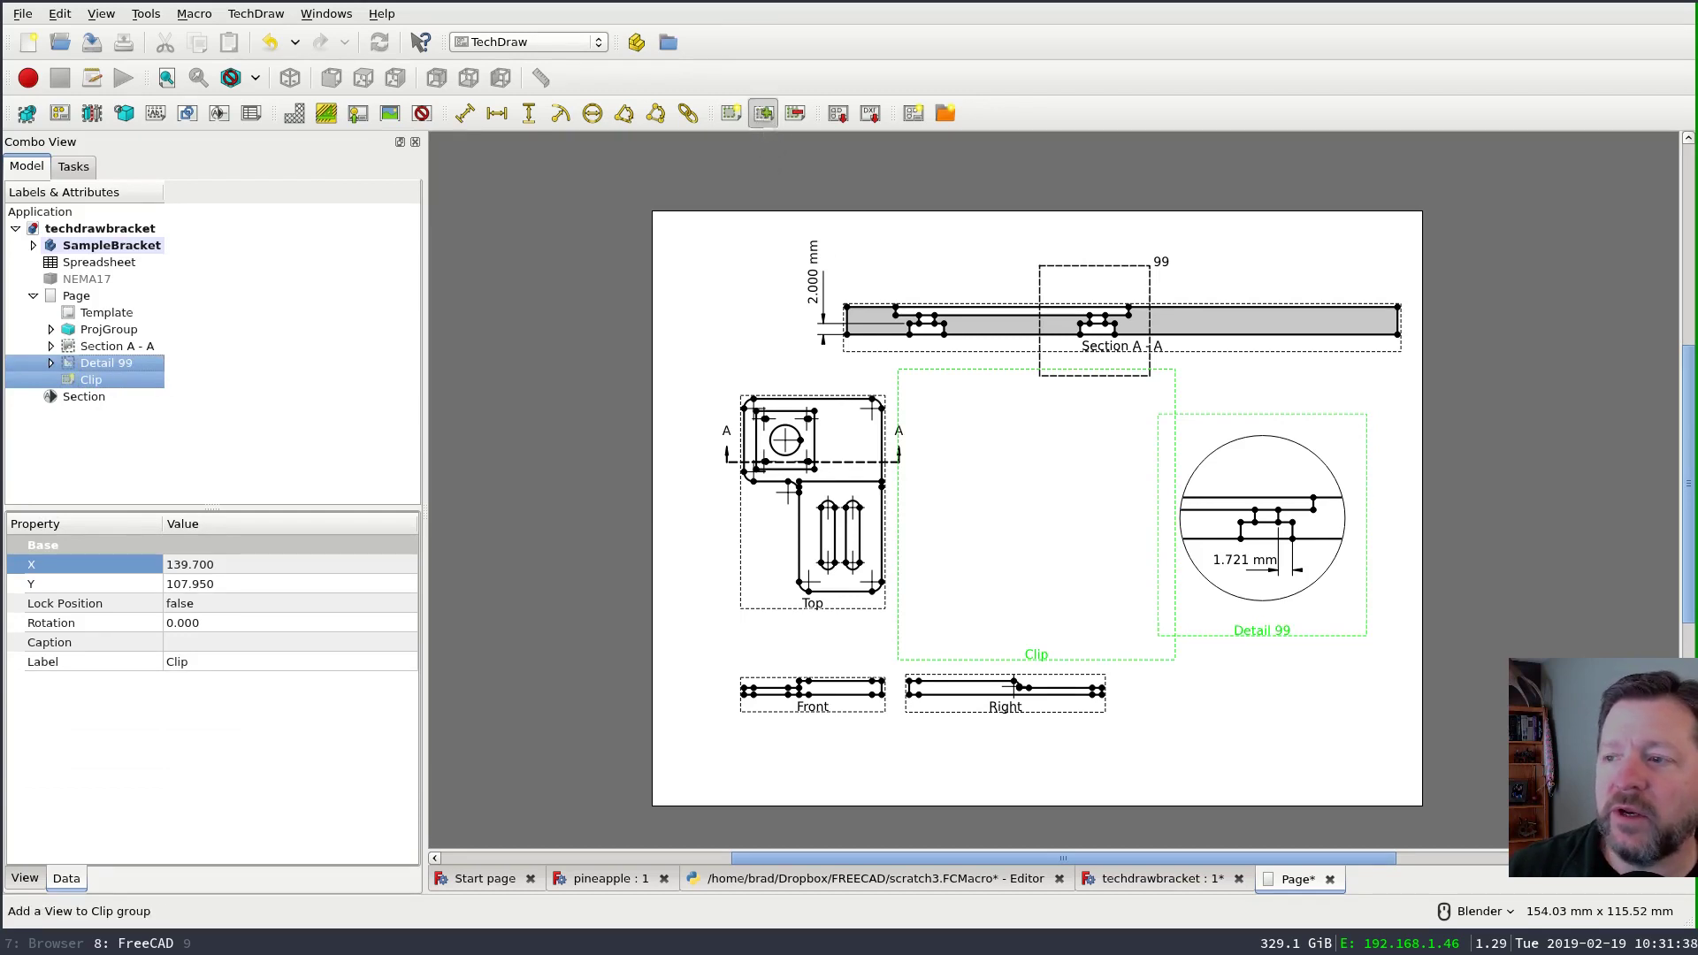
{"action": "left_click", "coordinate": [762, 112]}
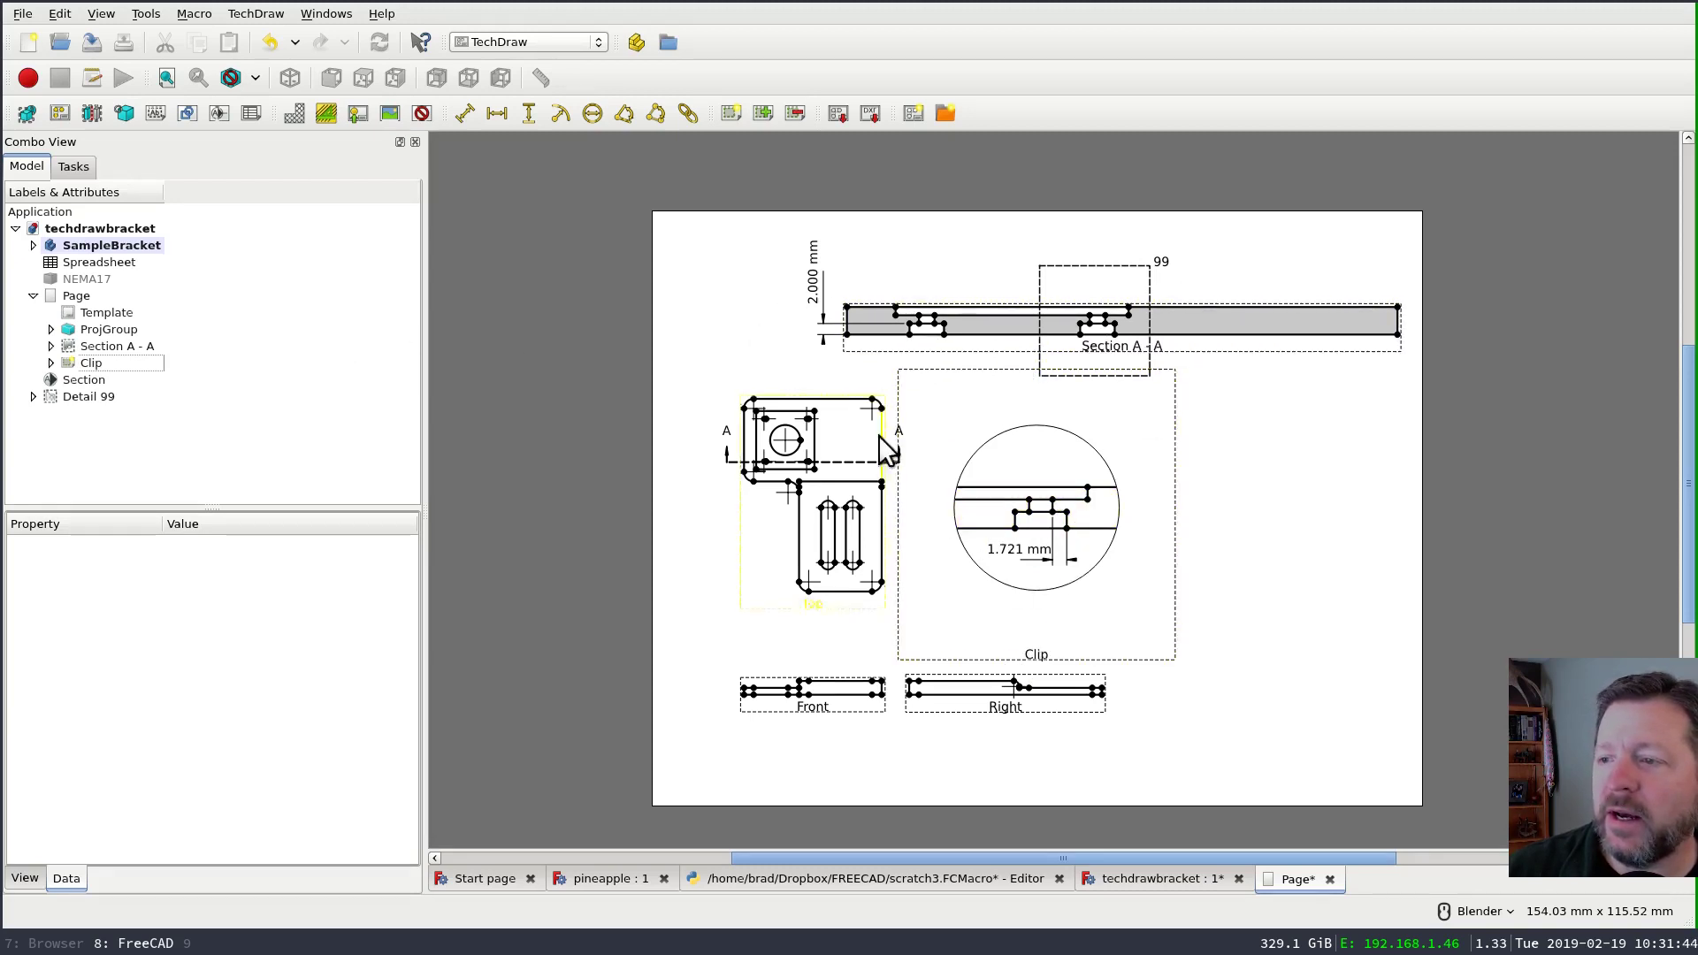
- Add Section A - A to the Clip group and move the Clip right on the page
{"action": "left_click", "coordinate": [99, 362]}
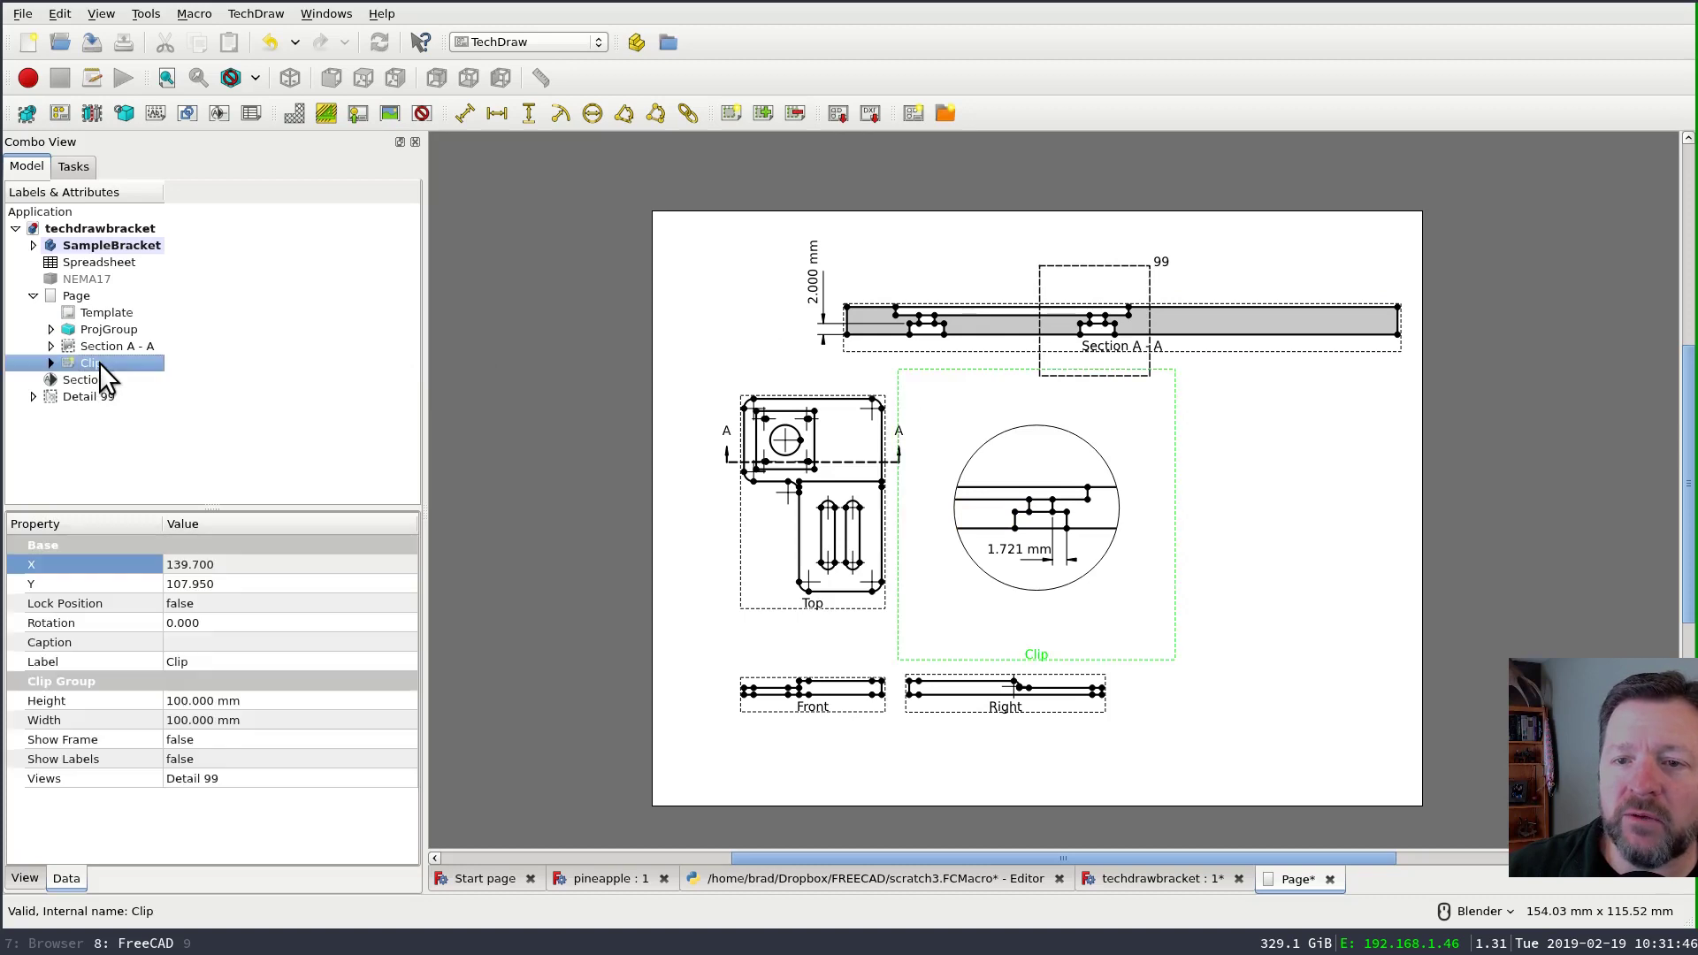
{"action": "left_click", "coordinate": [129, 345], "text": "ctrl"}
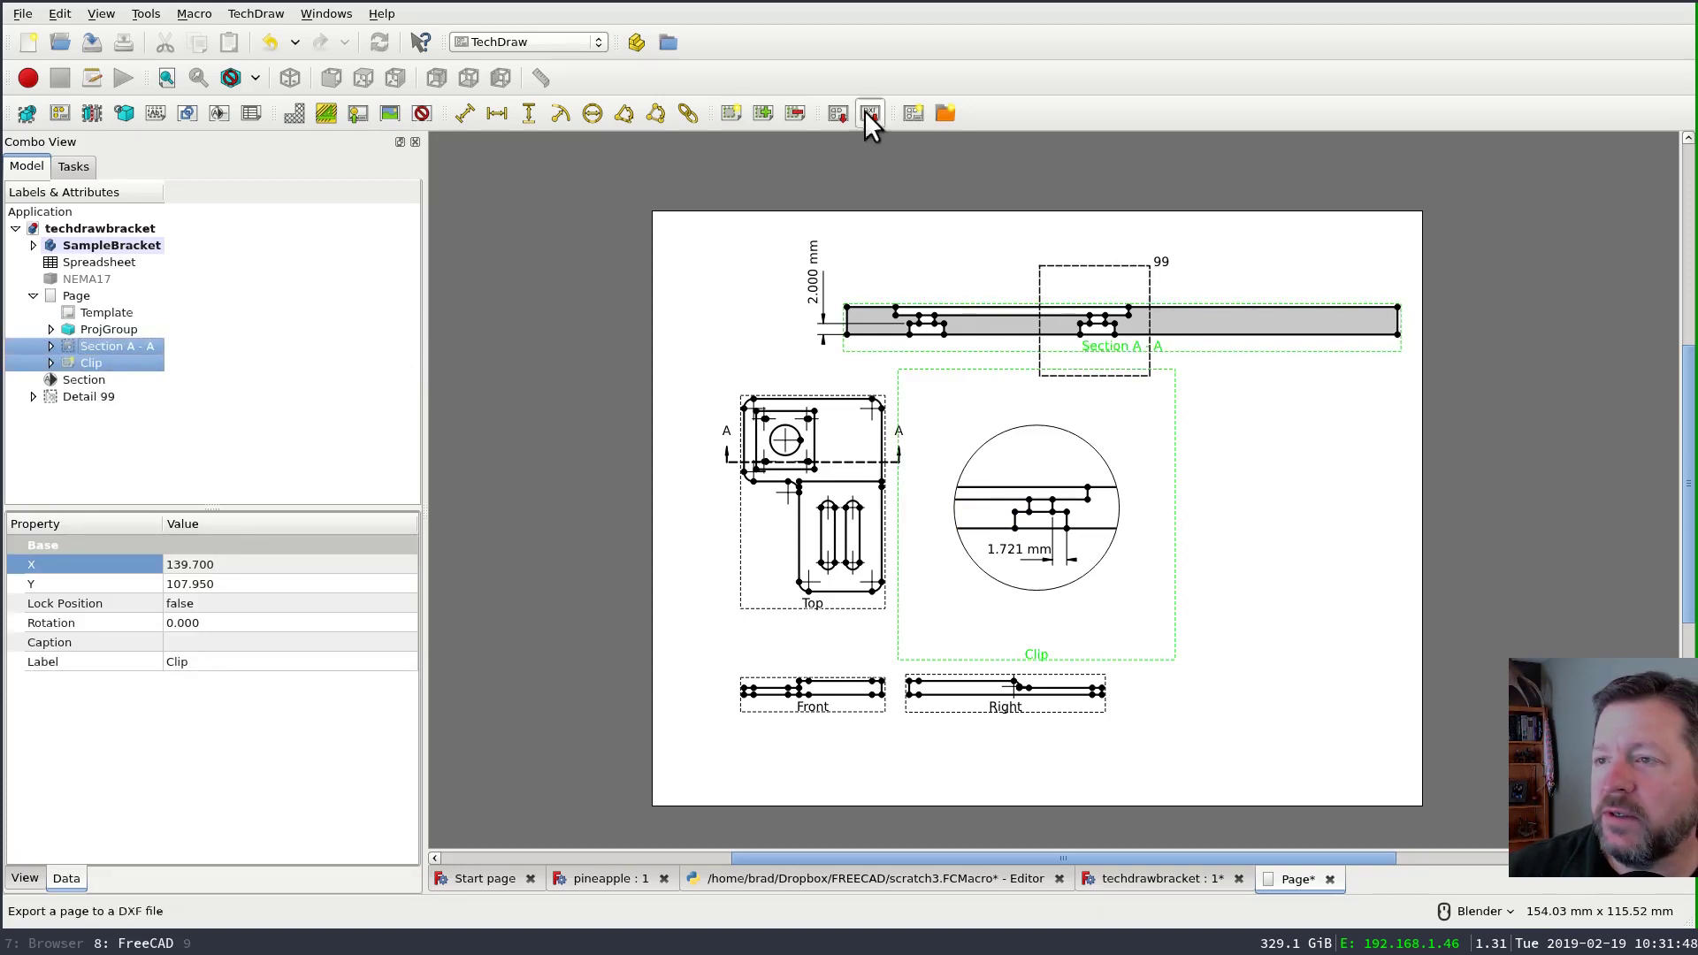
{"action": "left_click", "coordinate": [762, 113]}
{"action": "left_click_drag", "start_coordinate": [1038, 655], "coordinate": [1180, 605]}
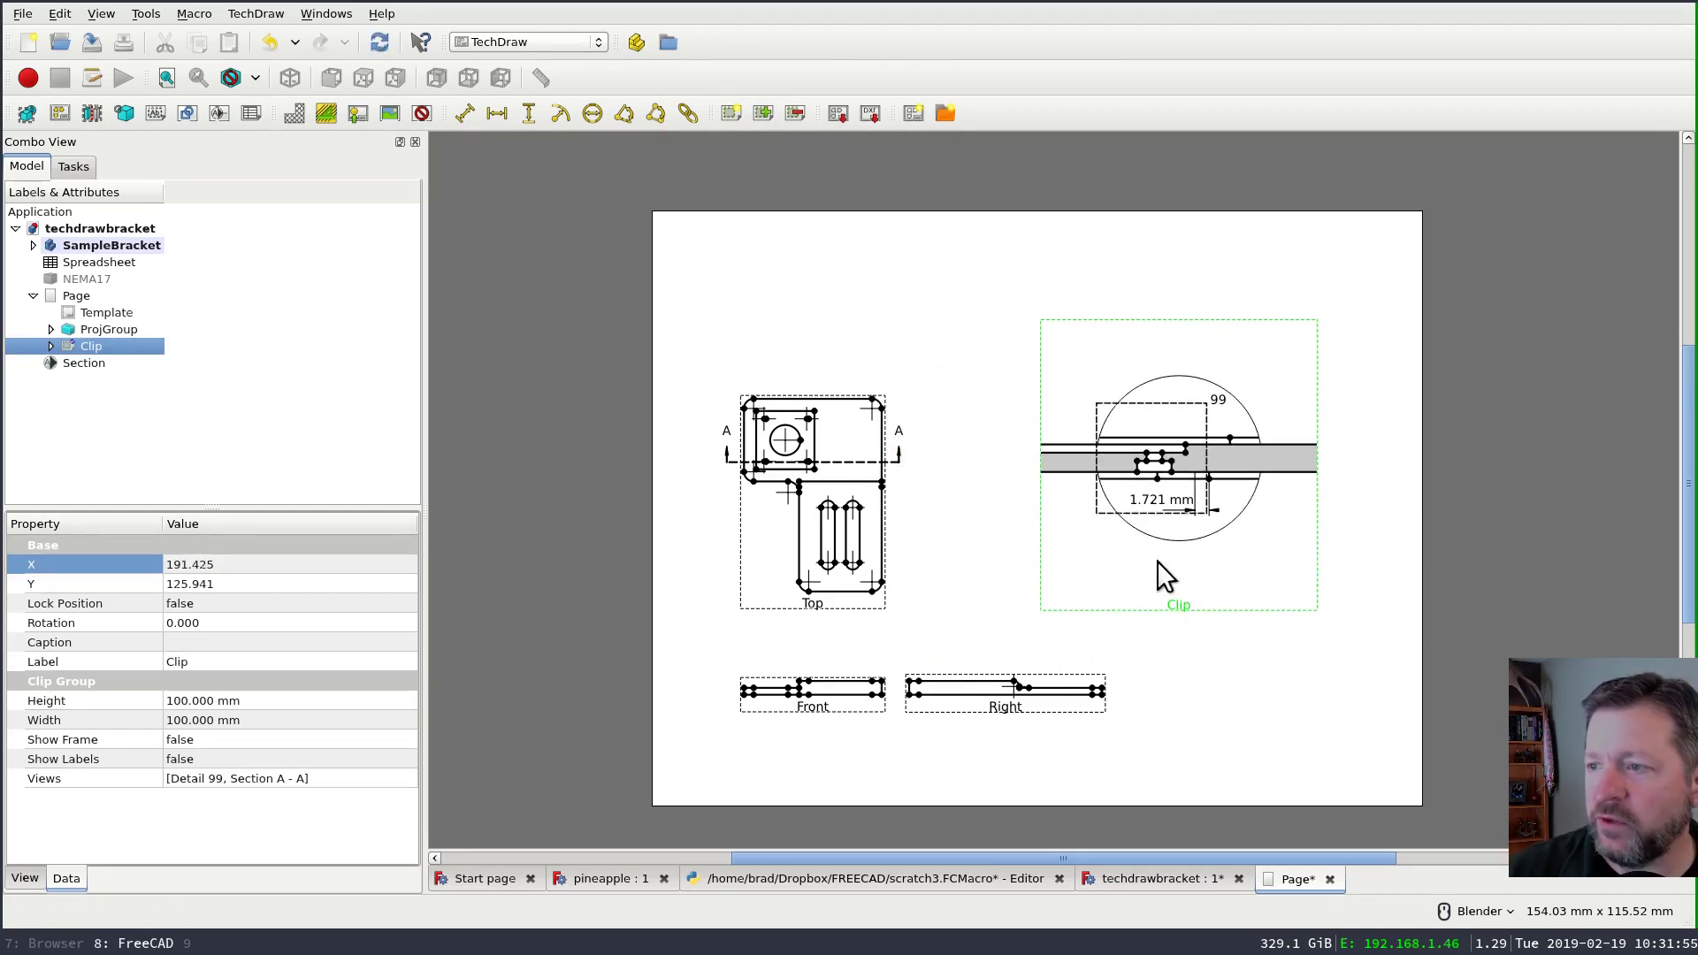
- Inside the Clip, move Detail 99 to X 14, Y -19
{"action": "left_click_drag", "start_coordinate": [1186, 594], "coordinate": [1241, 629]}
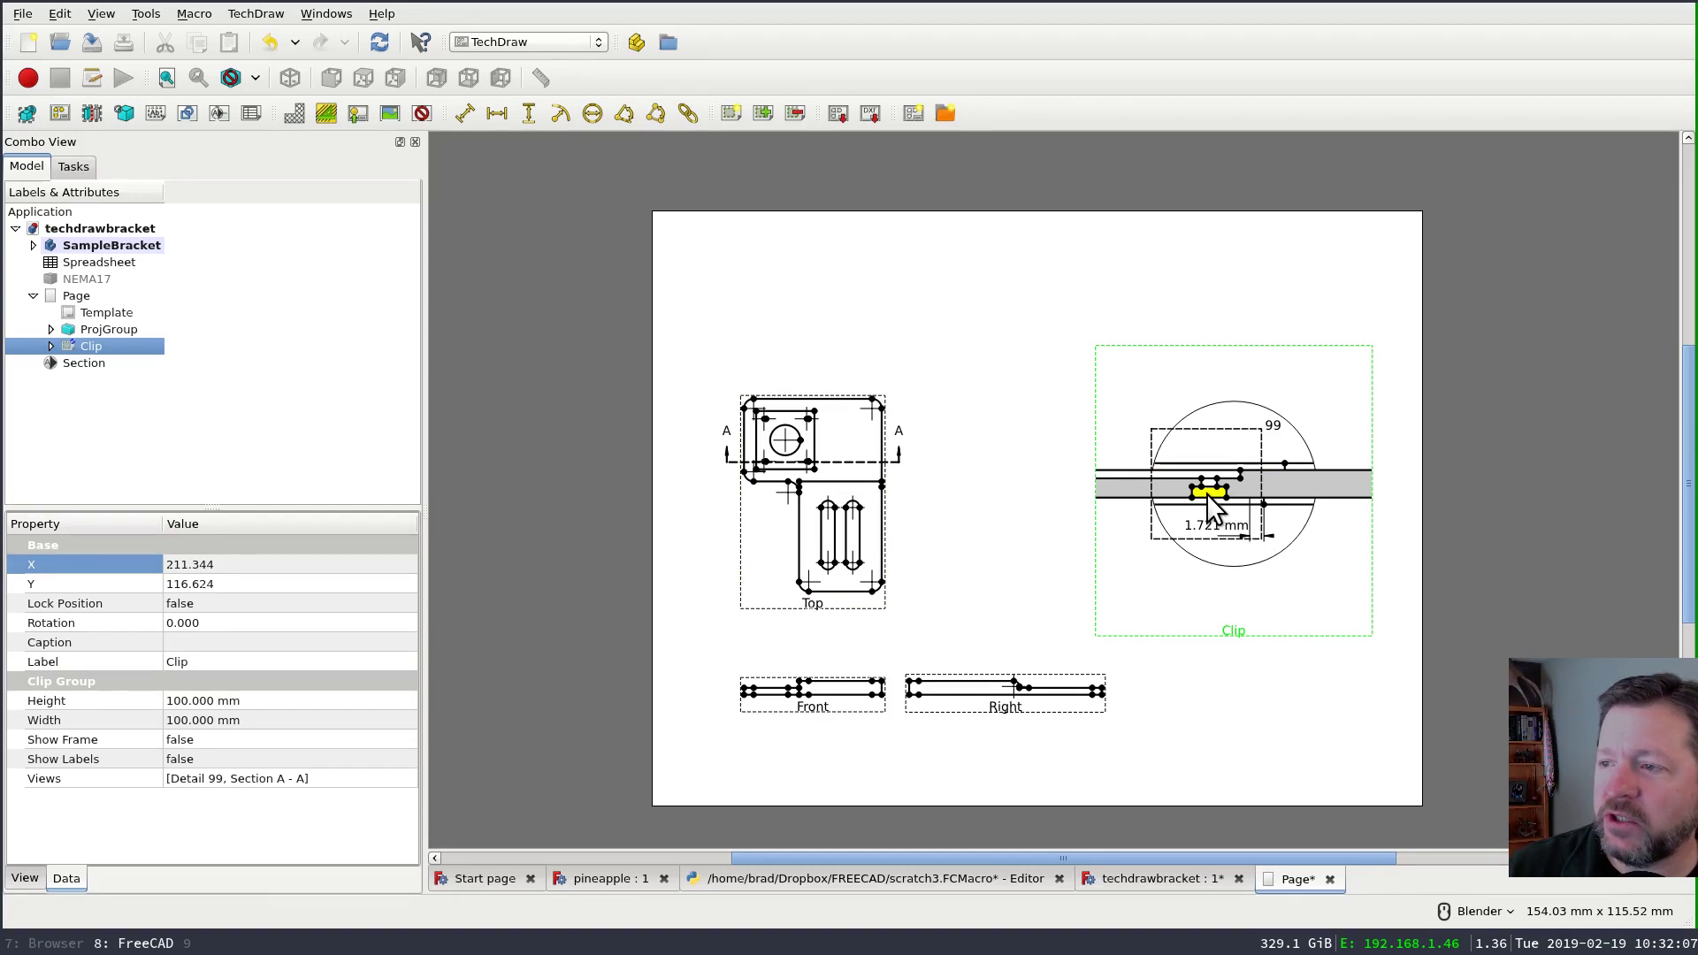
{"action": "left_click", "coordinate": [49, 346]}
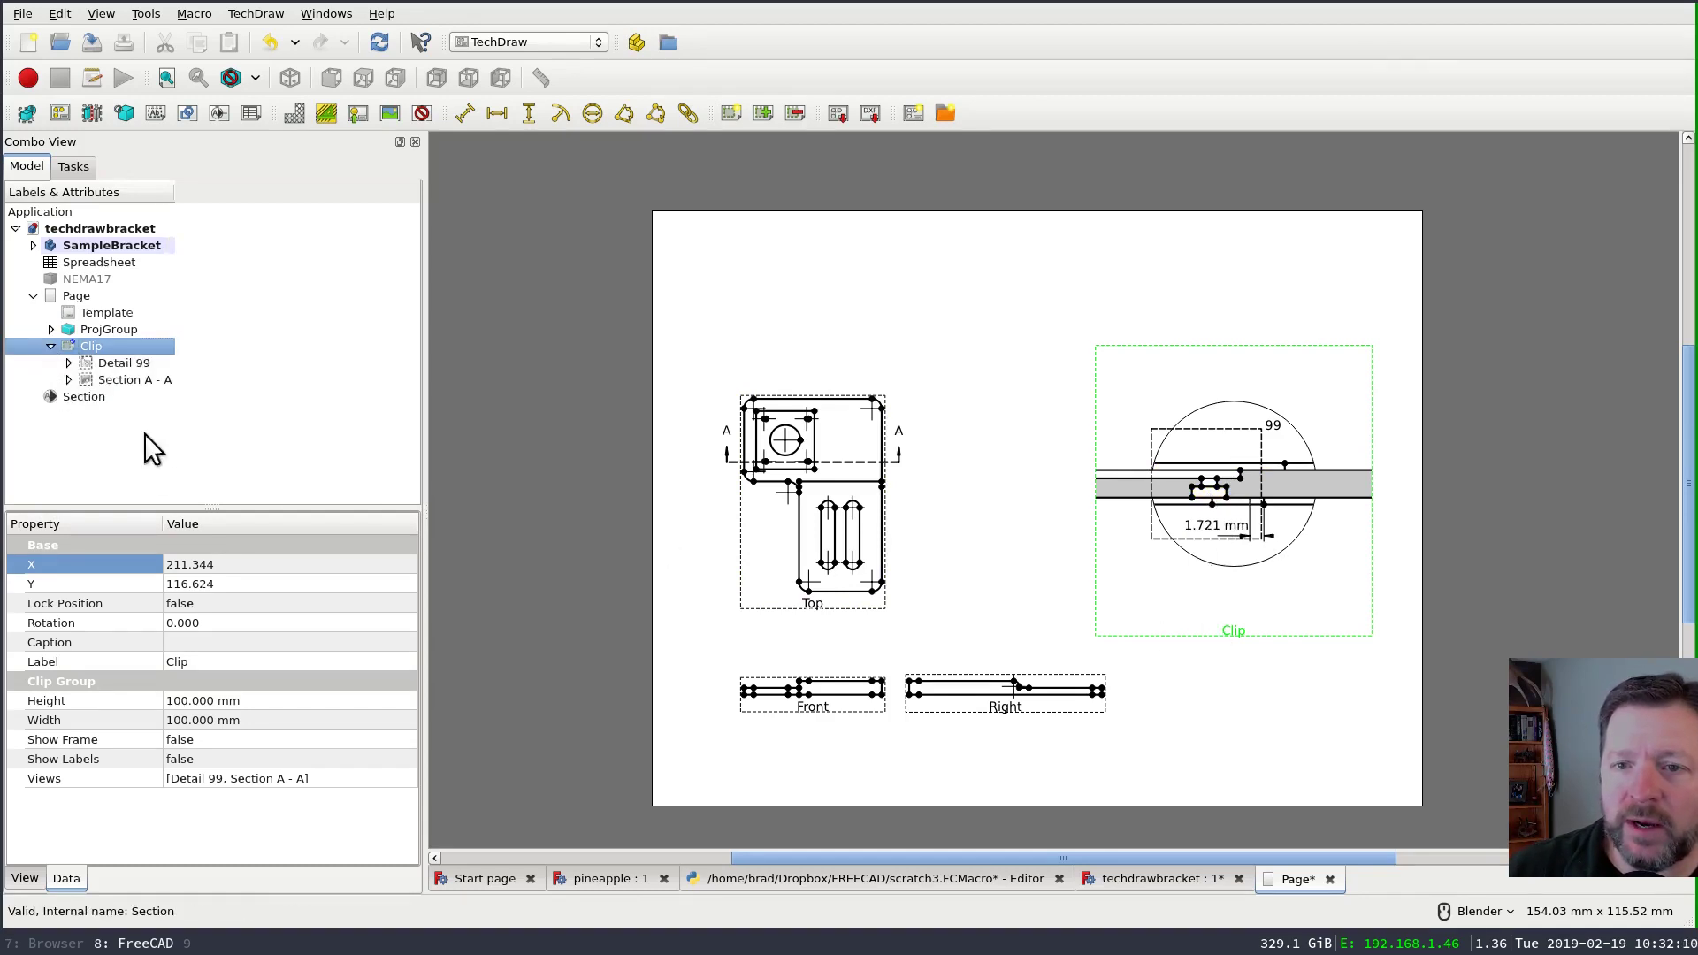
{"action": "left_click", "coordinate": [126, 364]}
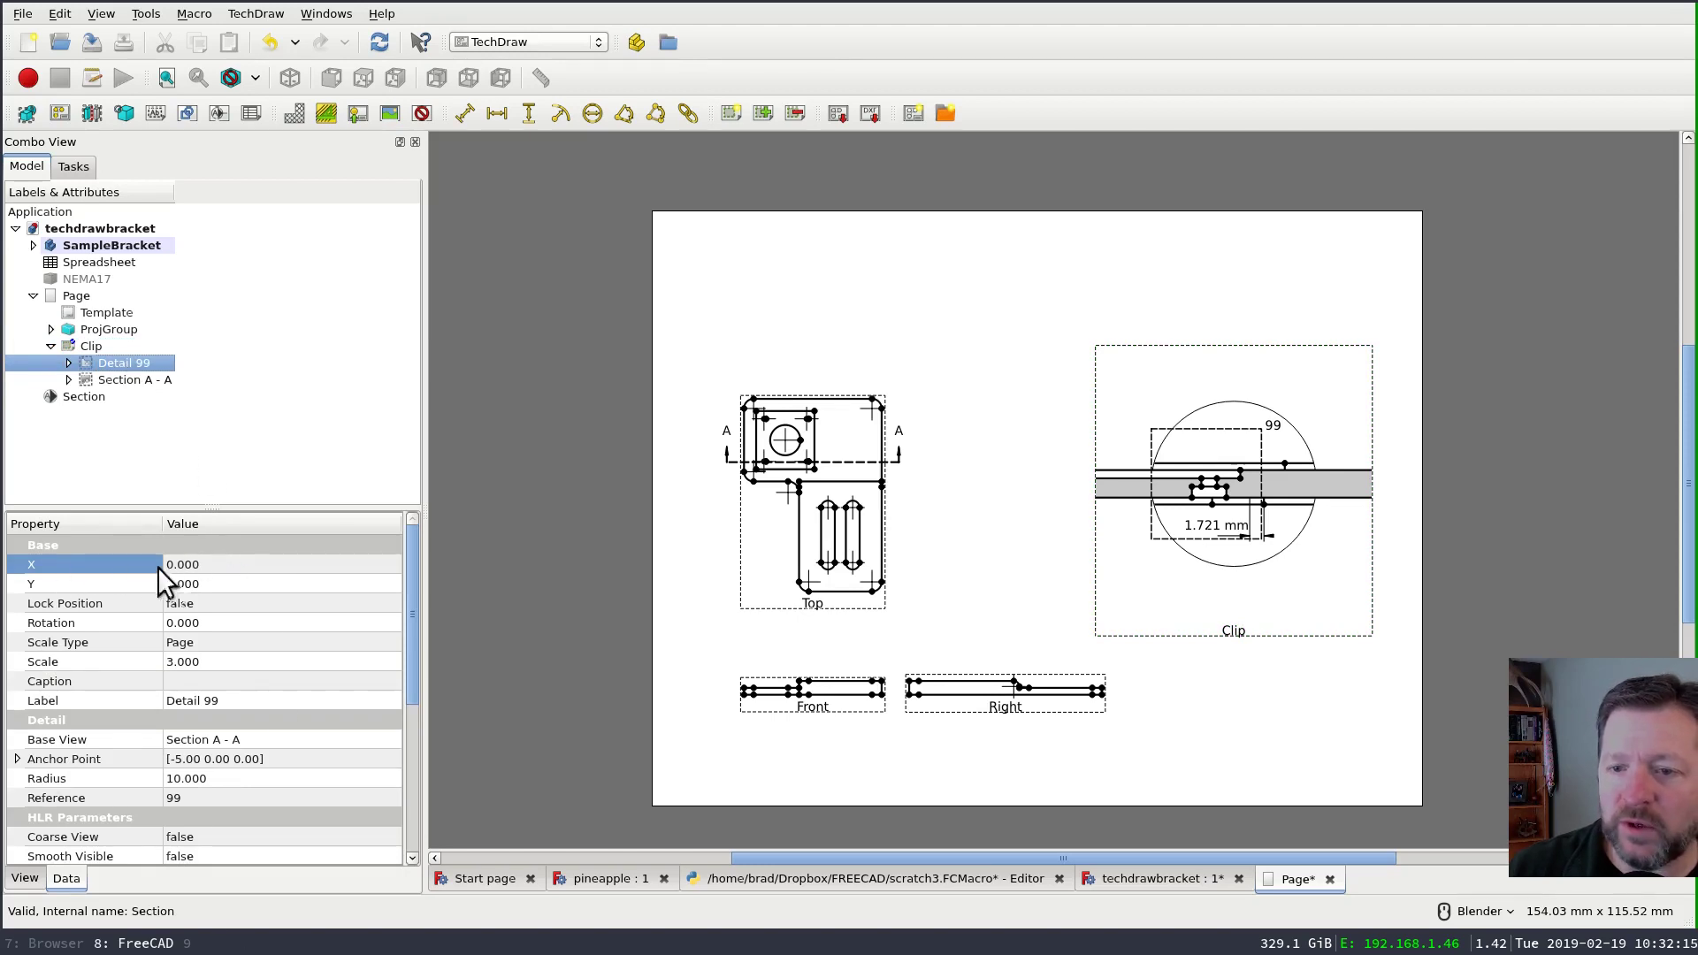
{"action": "left_click", "coordinate": [242, 566]}
{"action": "scroll", "coordinate": [245, 566], "scroll_direction": "up", "scroll_amount": 5}
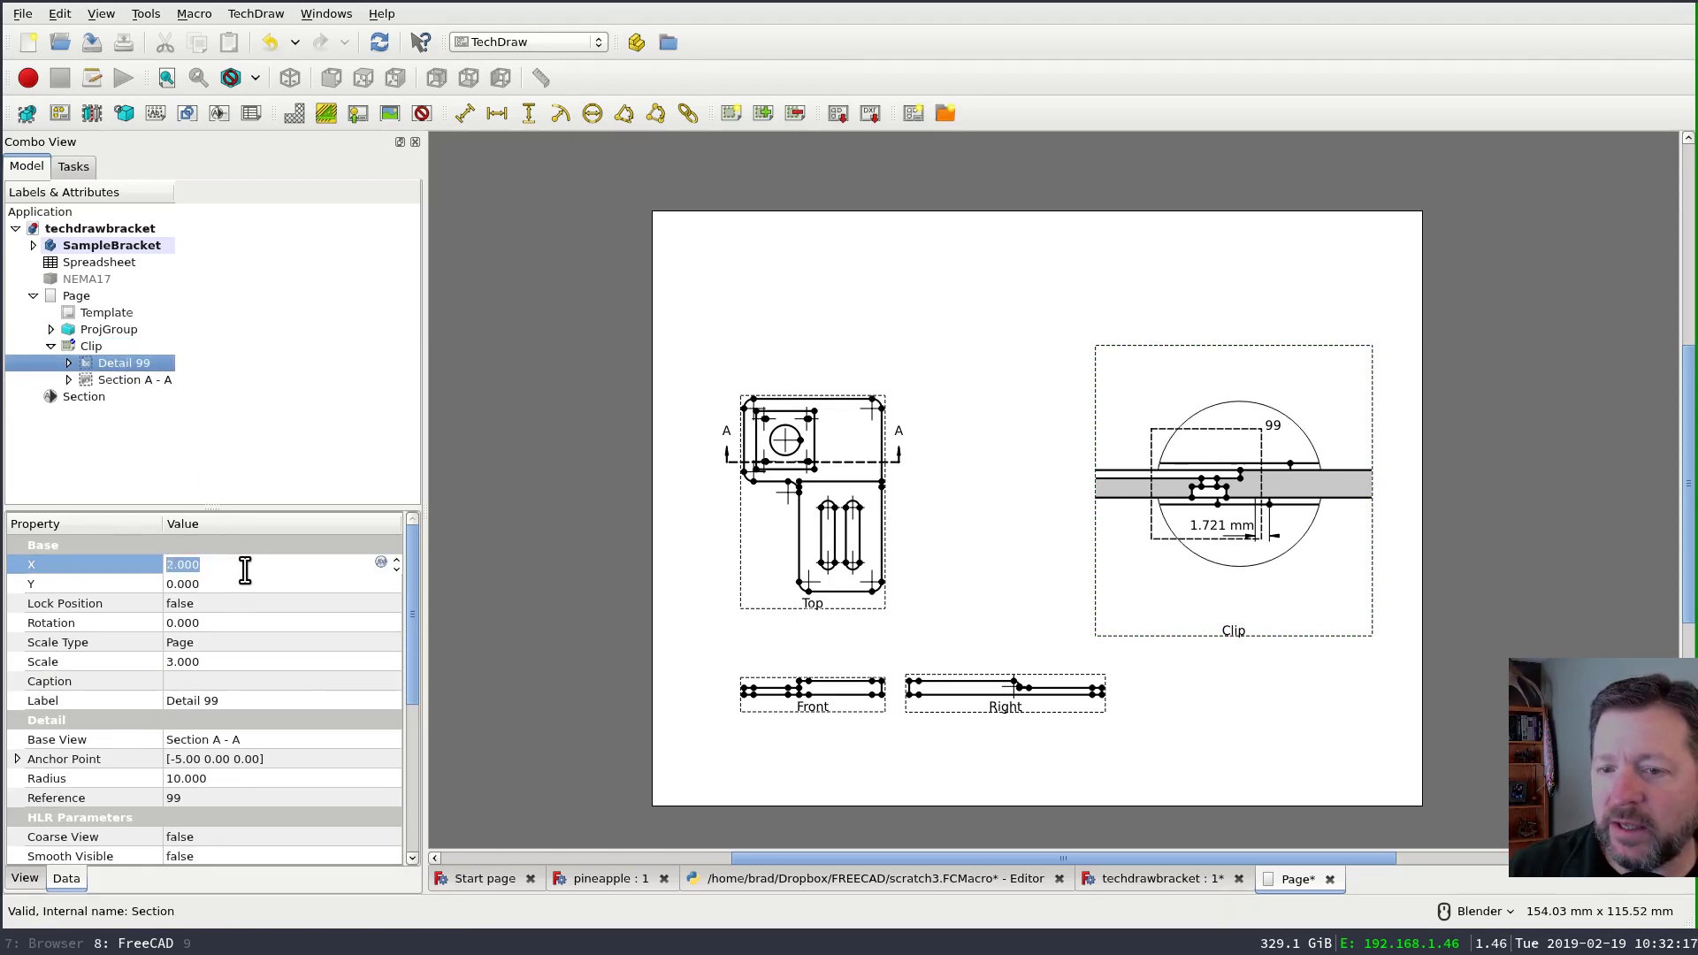
{"action": "scroll", "coordinate": [245, 569], "scroll_direction": "up", "scroll_amount": 3}
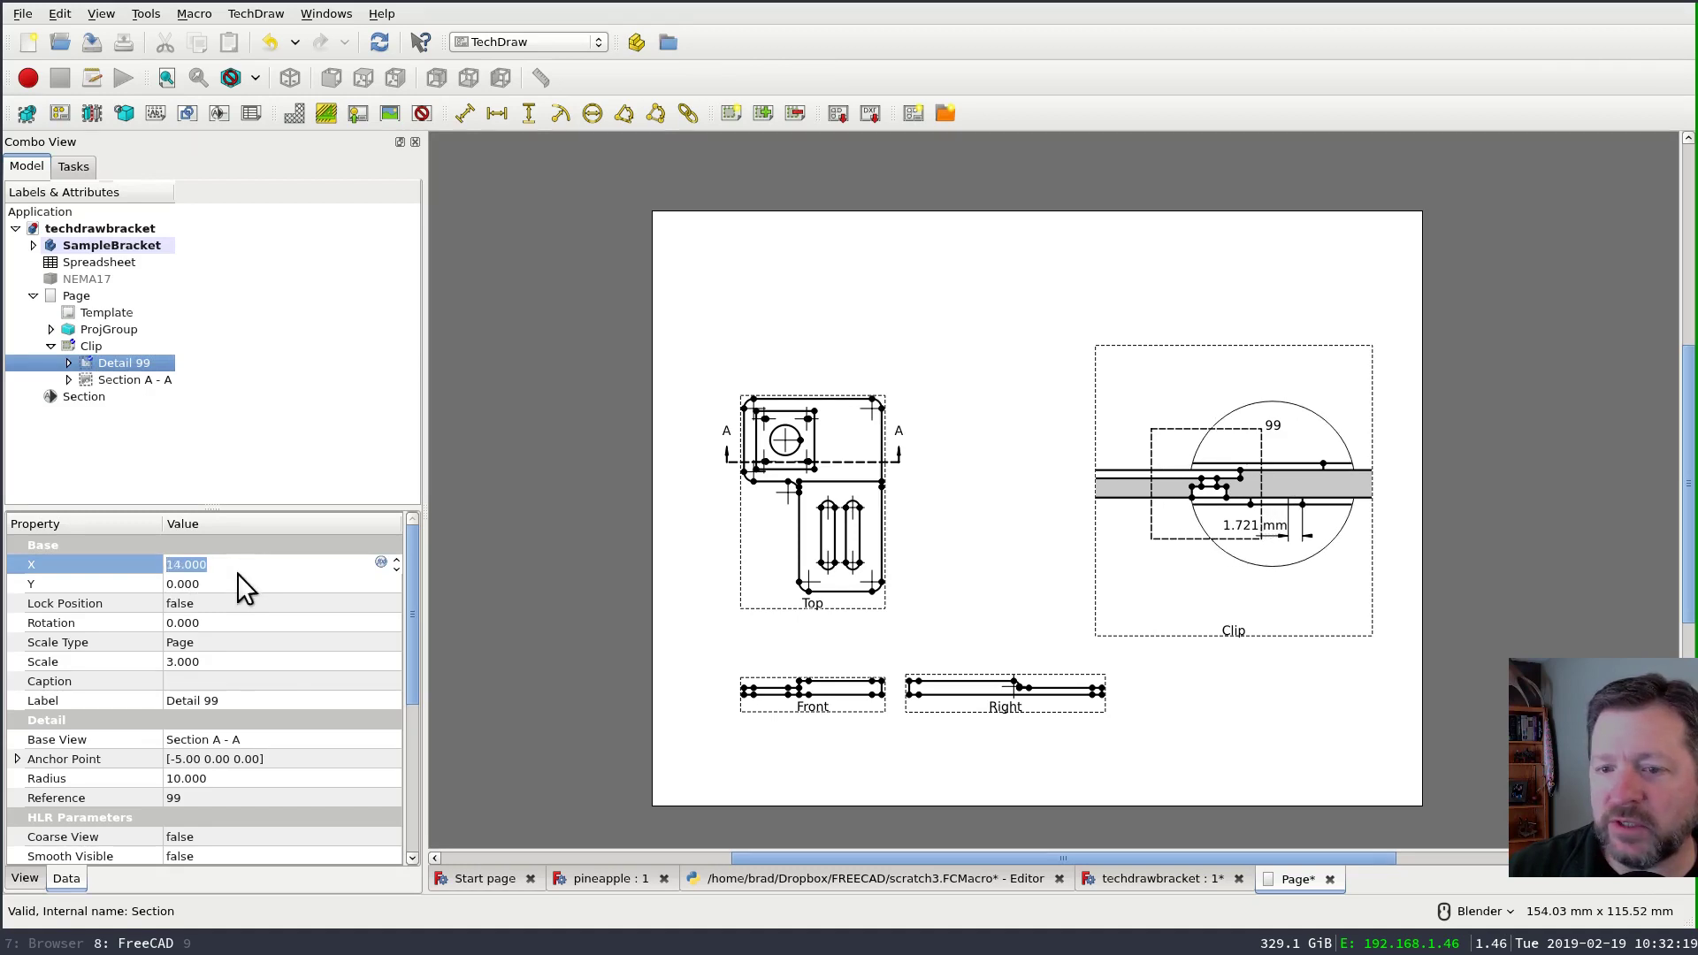
{"action": "left_click", "coordinate": [131, 362]}
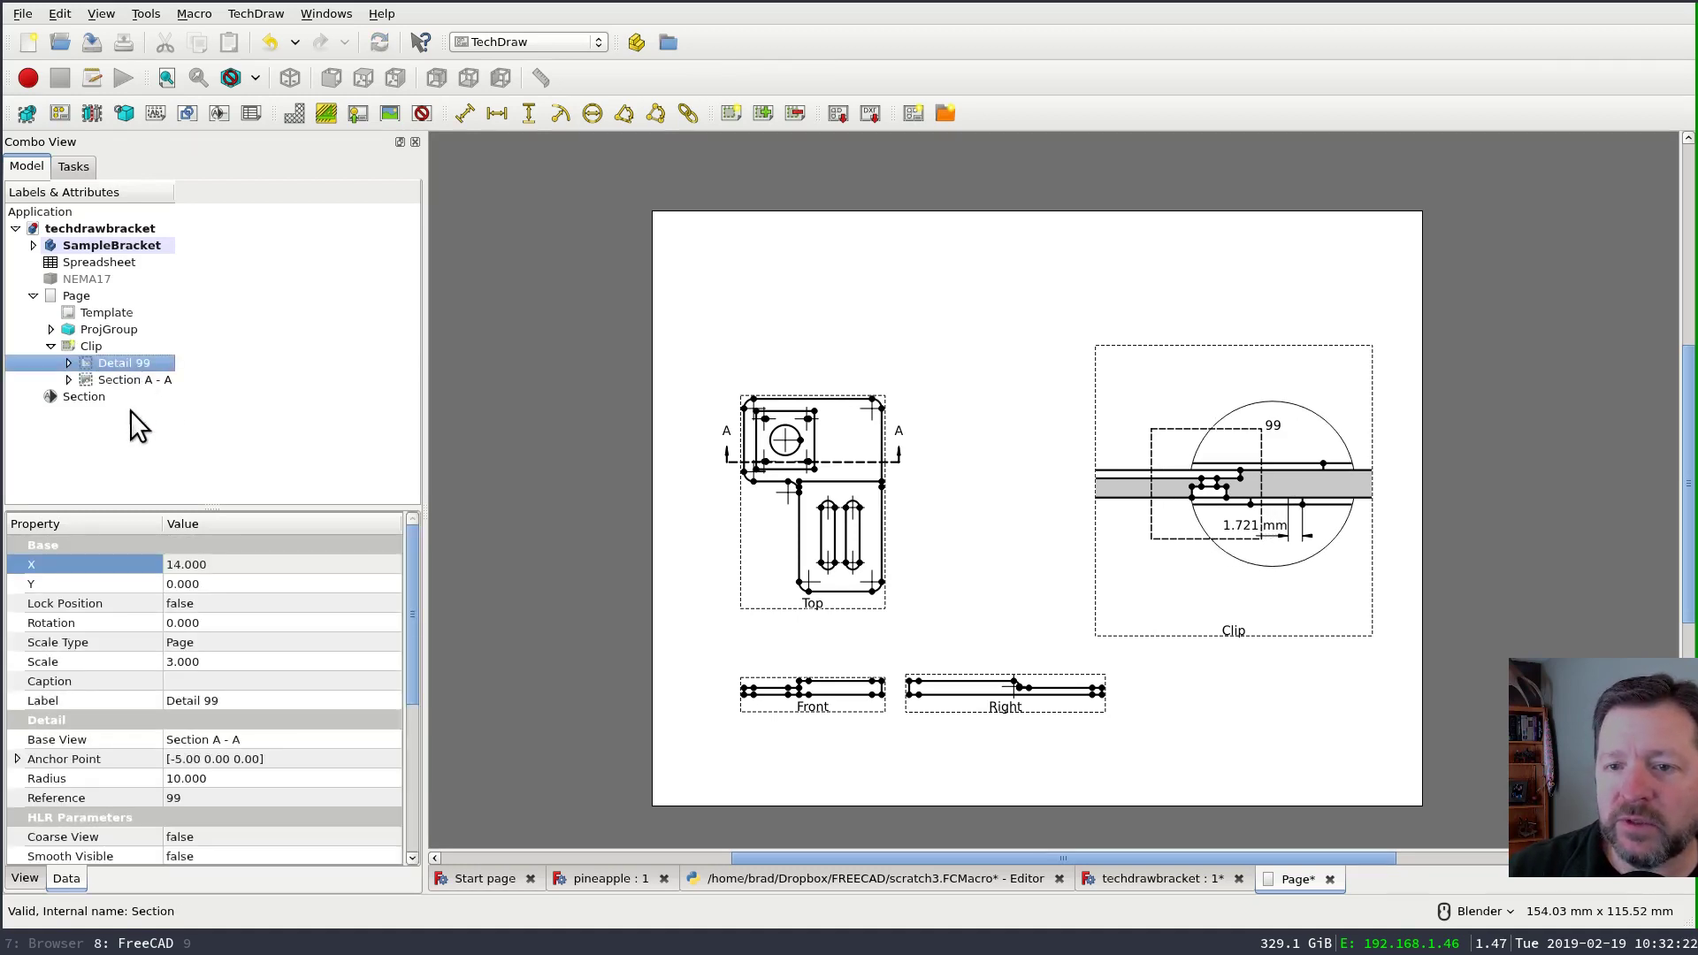
{"action": "left_click", "coordinate": [263, 584]}
{"action": "scroll", "coordinate": [264, 584], "scroll_direction": "down", "scroll_amount": 12}
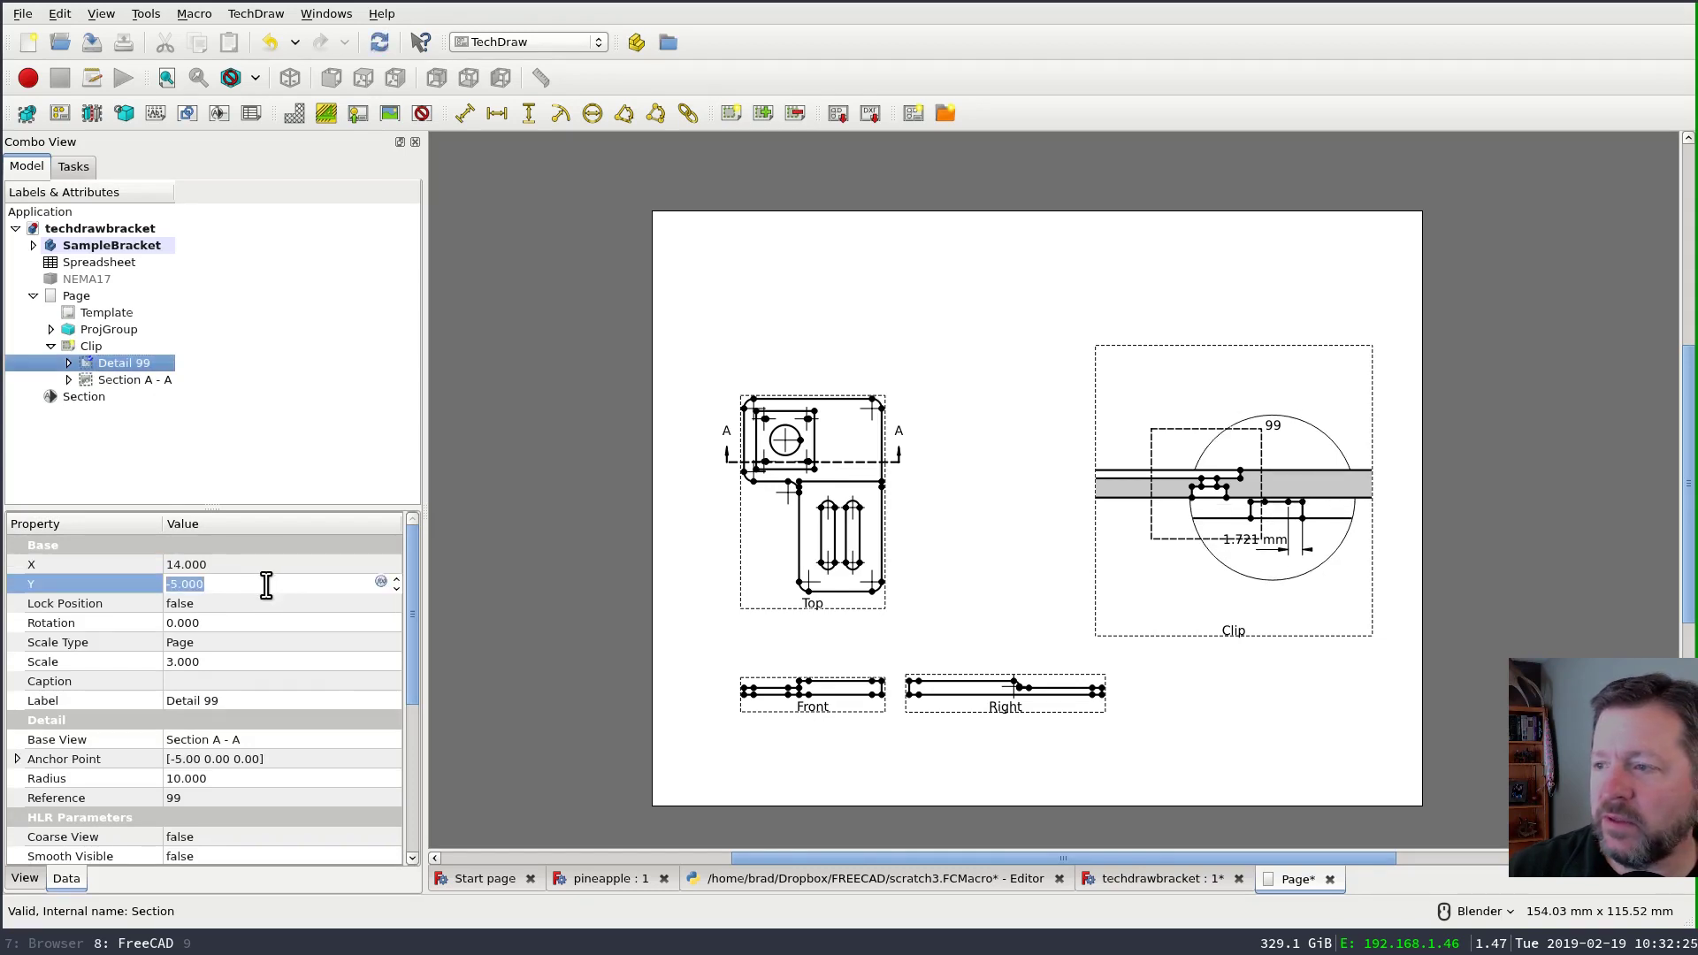
{"action": "scroll", "coordinate": [263, 587], "scroll_direction": "down", "scroll_amount": 7}
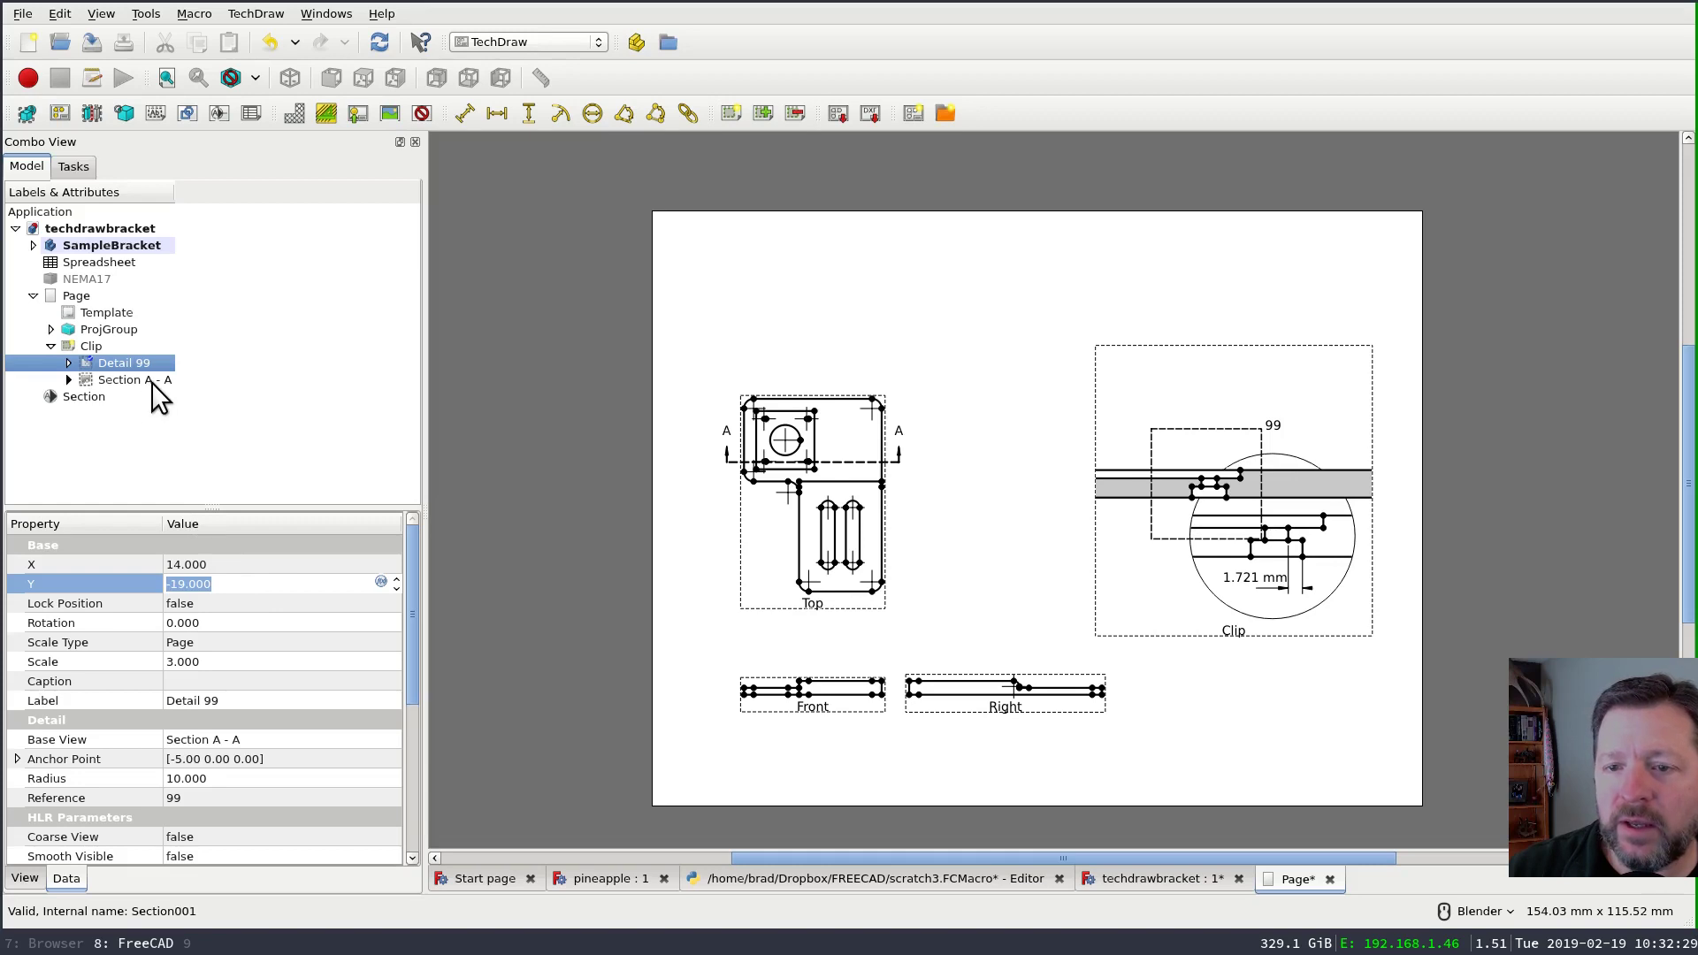
- Position Section A - A inside the Clip at Y 25 and X -15
{"action": "left_click", "coordinate": [151, 382]}
{"action": "left_click", "coordinate": [225, 584]}
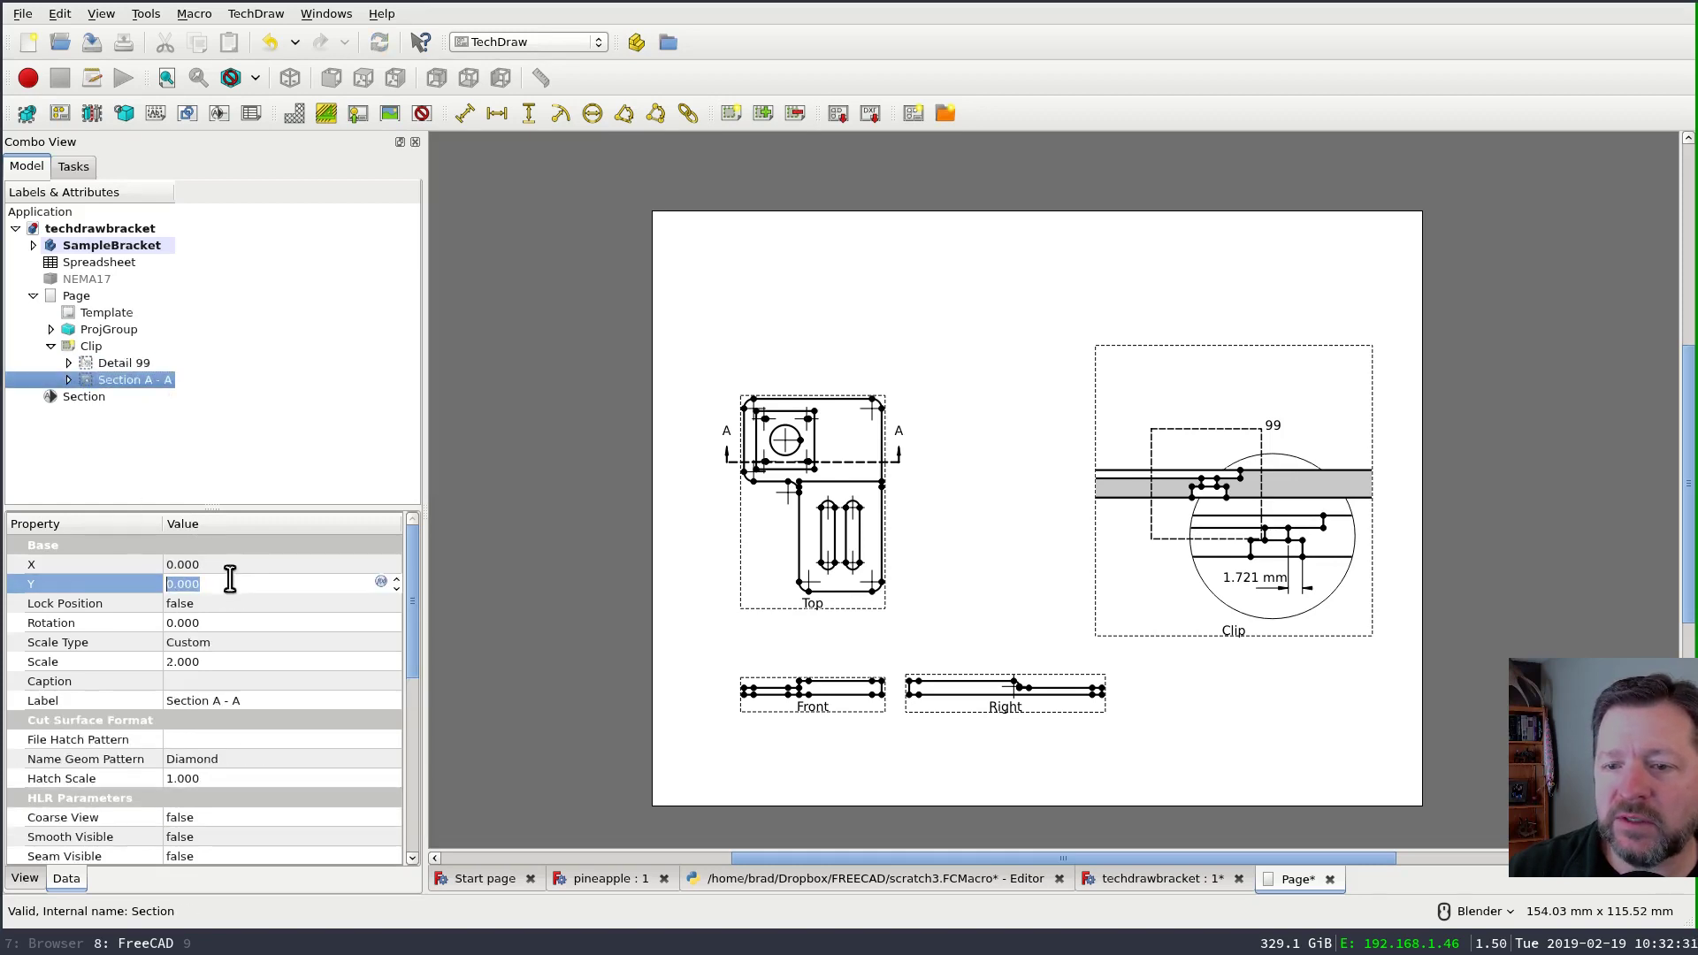
{"action": "scroll", "coordinate": [221, 583], "scroll_direction": "up", "scroll_amount": 9}
{"action": "scroll", "coordinate": [220, 581], "scroll_direction": "up", "scroll_amount": 16}
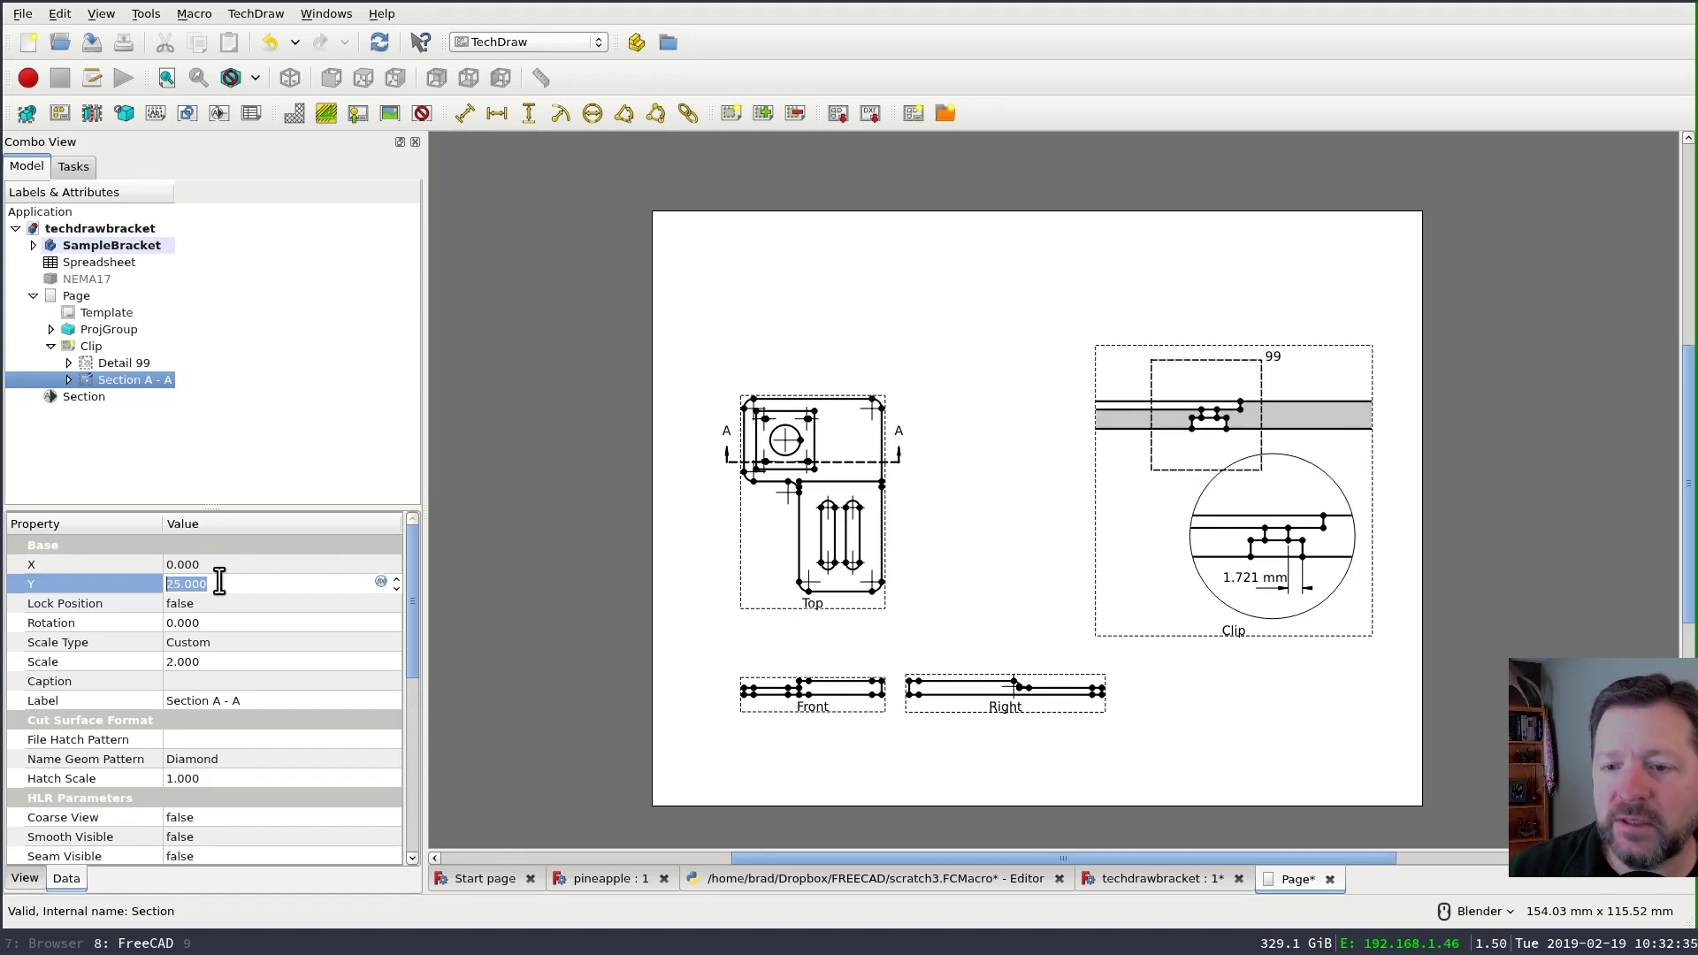
{"action": "key", "text": "Escape"}
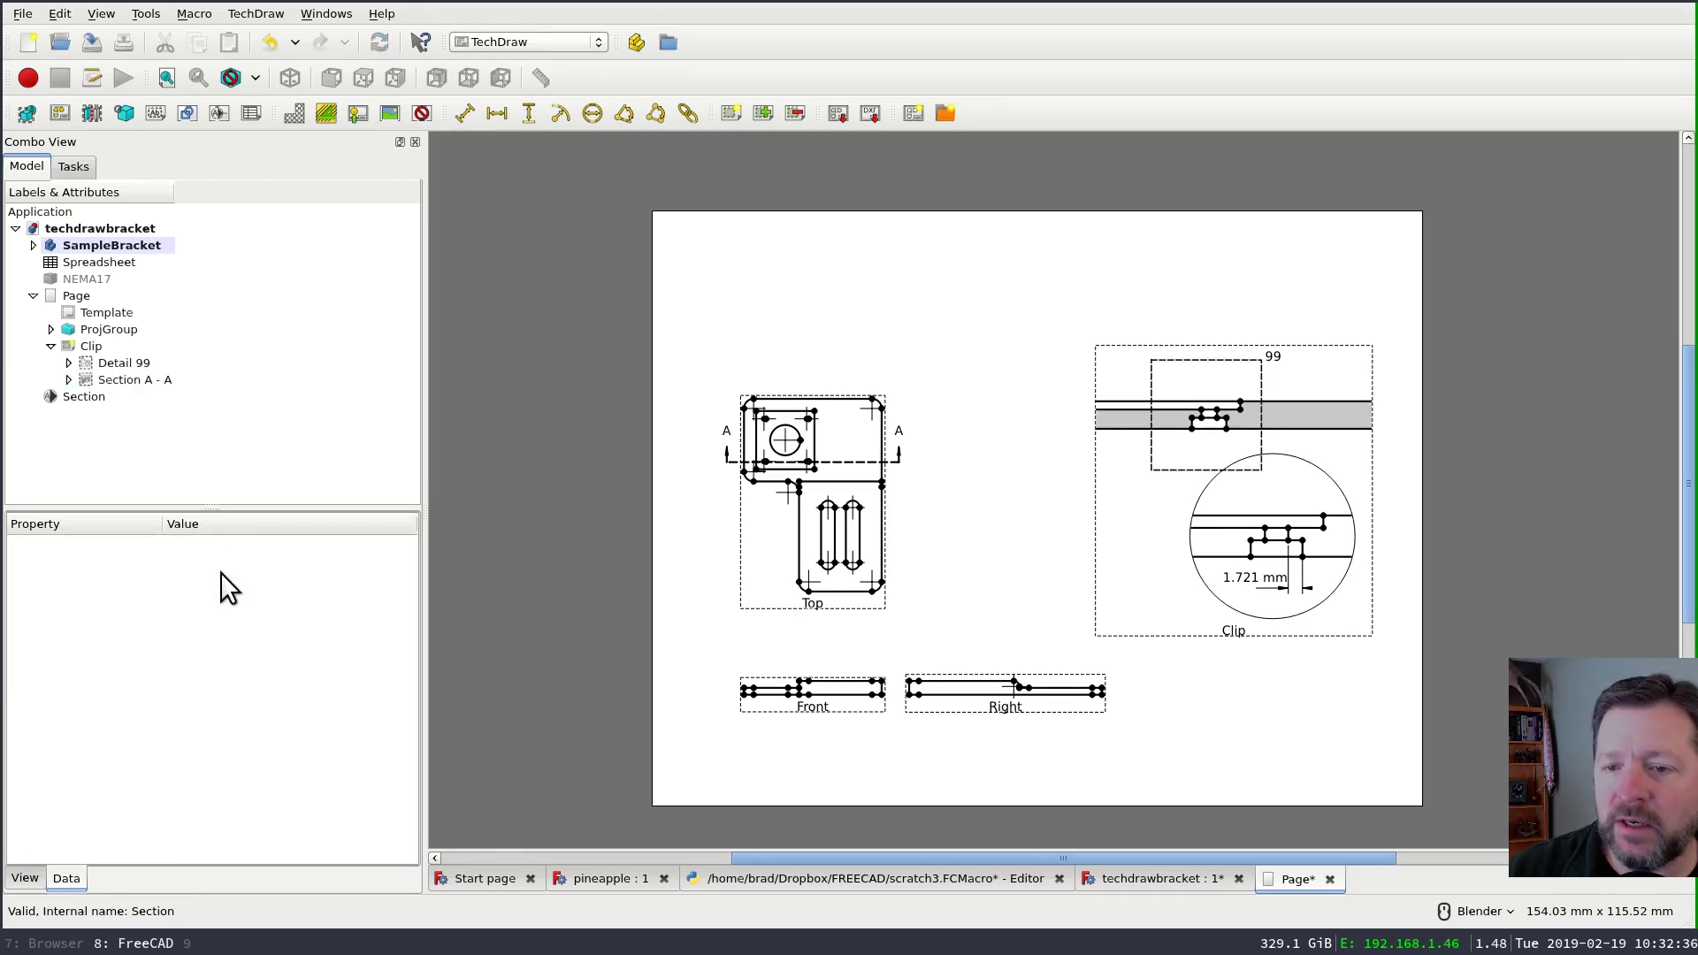
{"action": "left_click", "coordinate": [145, 363]}
{"action": "left_click", "coordinate": [150, 380]}
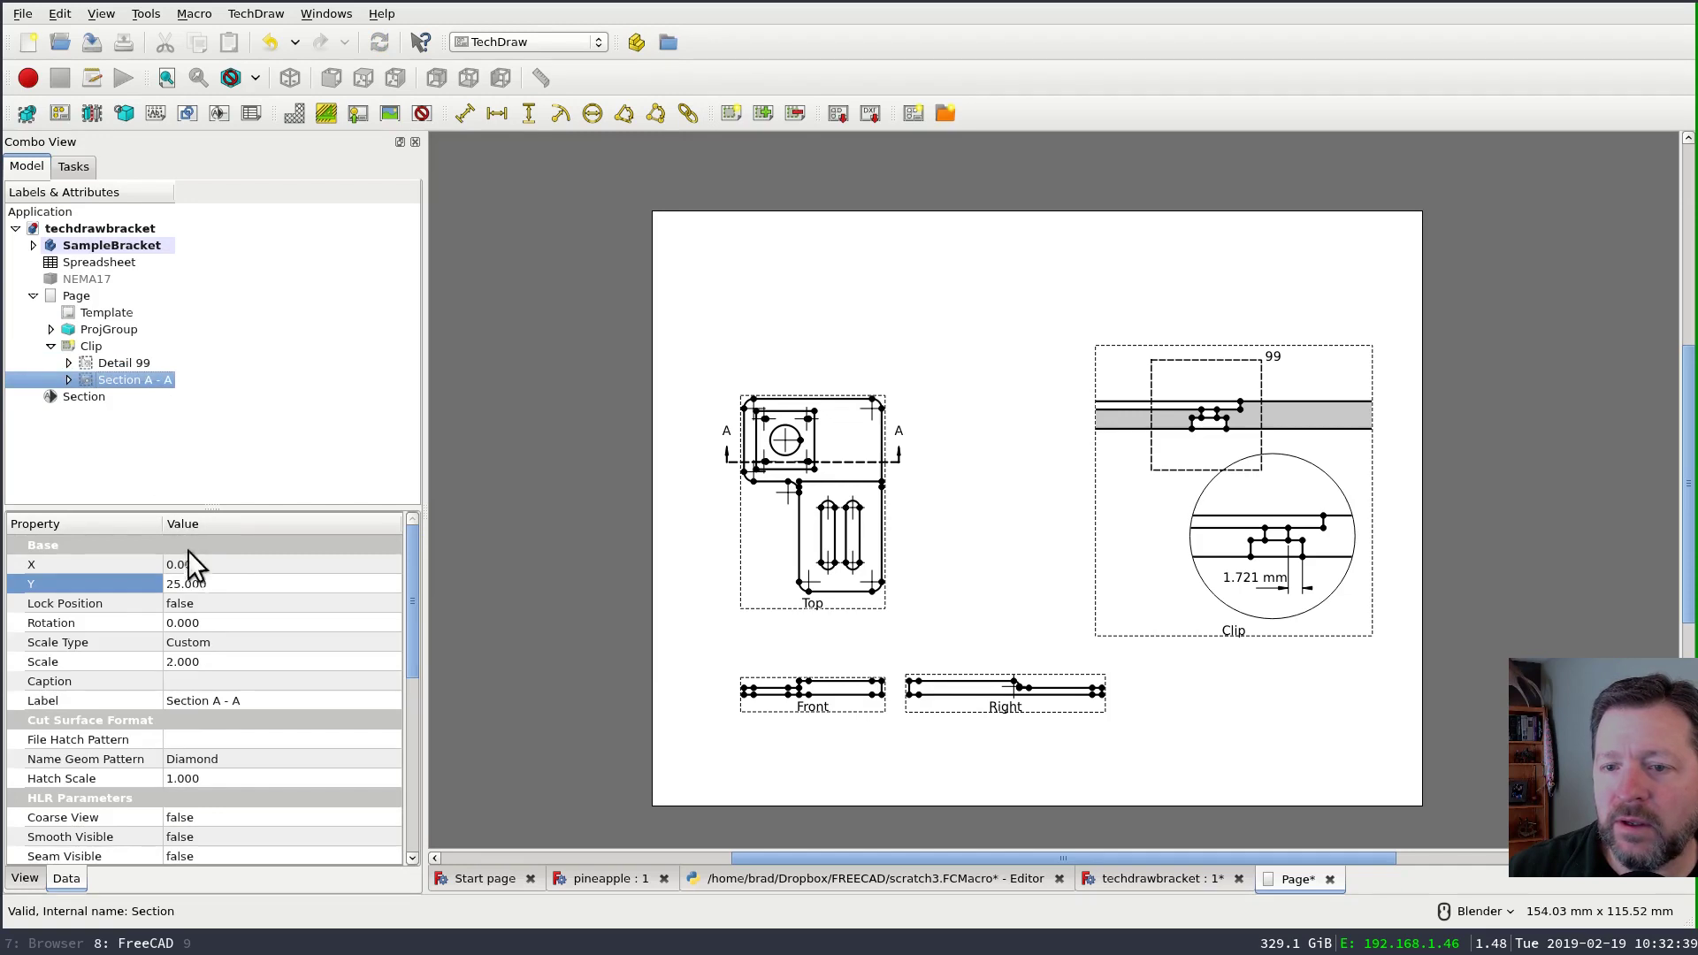
{"action": "left_click", "coordinate": [236, 563]}
{"action": "scroll", "coordinate": [226, 566], "scroll_direction": "down", "scroll_amount": 3}
{"action": "scroll", "coordinate": [225, 568], "scroll_direction": "down", "scroll_amount": 16}
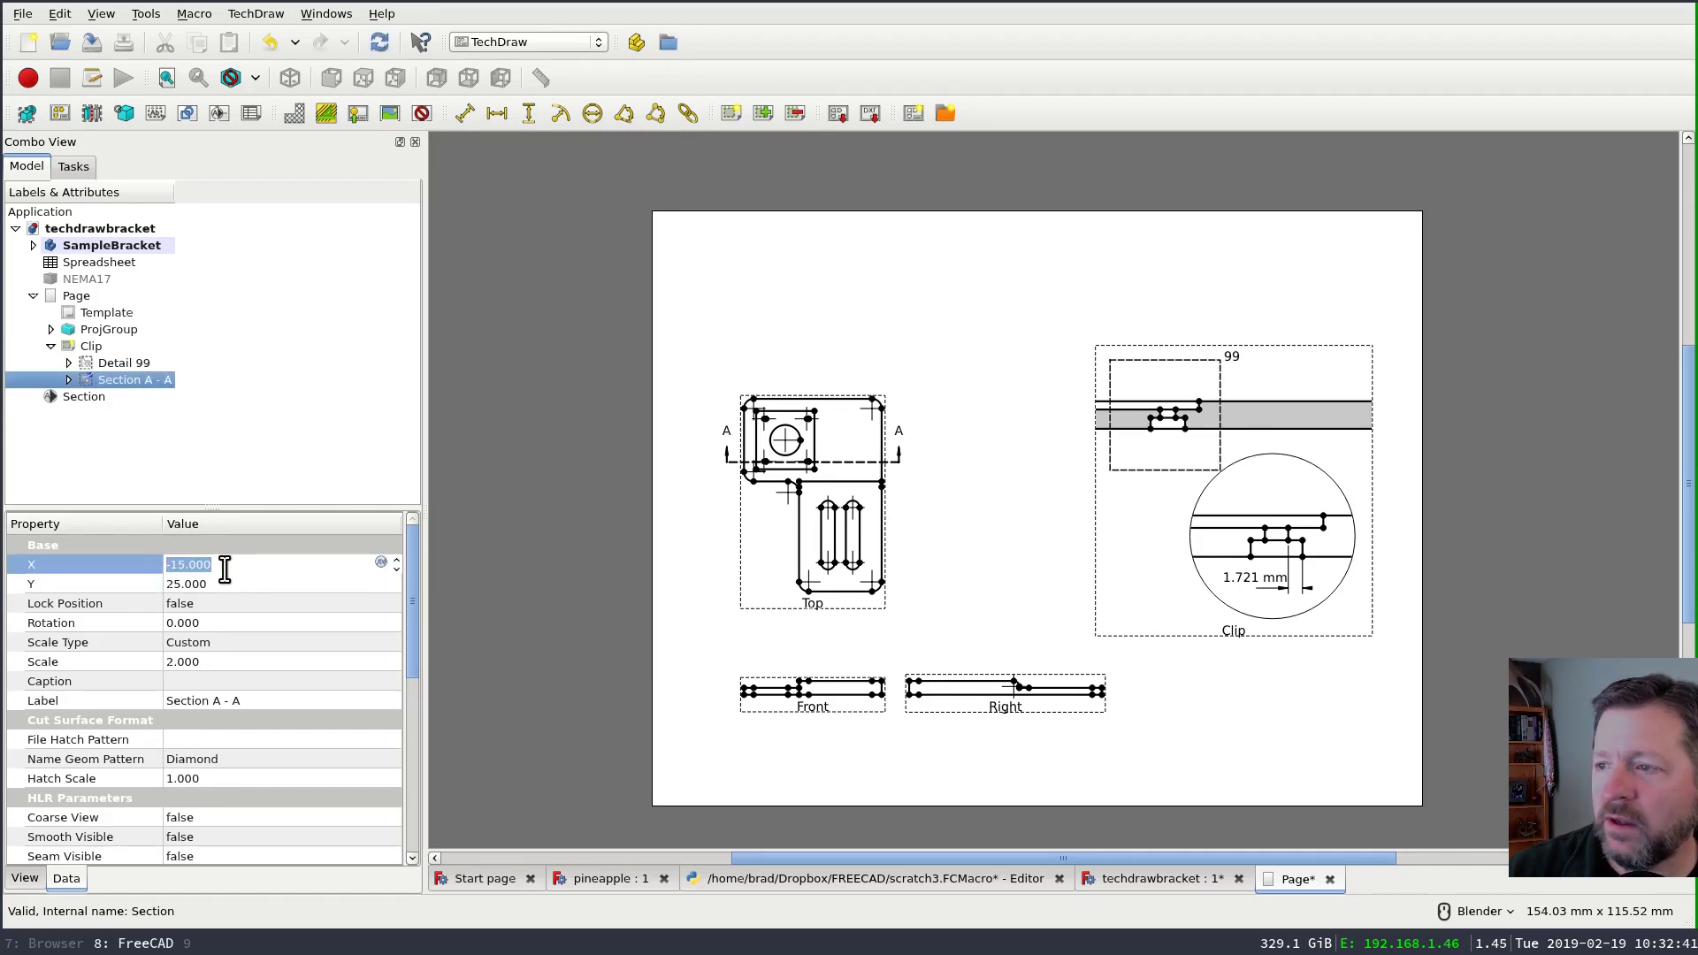
{"action": "left_click", "coordinate": [589, 615]}
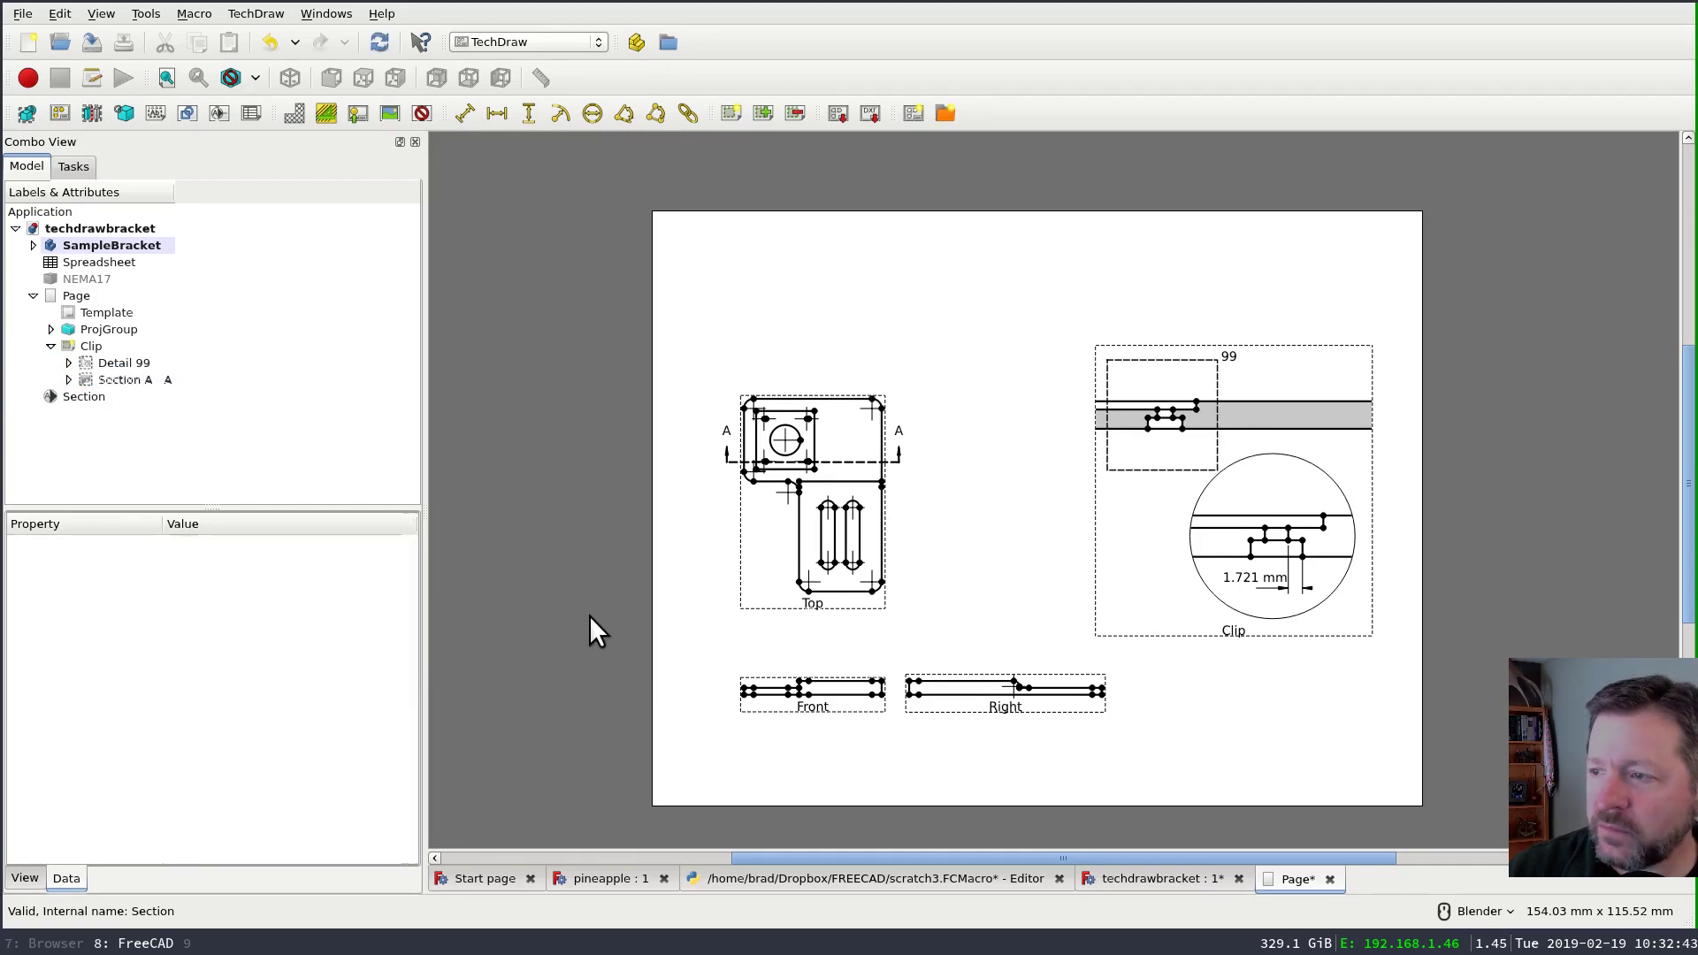
- Drag the Clip group up and left to X 187.248, Y 129.475
{"action": "left_click_drag", "start_coordinate": [1258, 631], "coordinate": [1192, 595]}
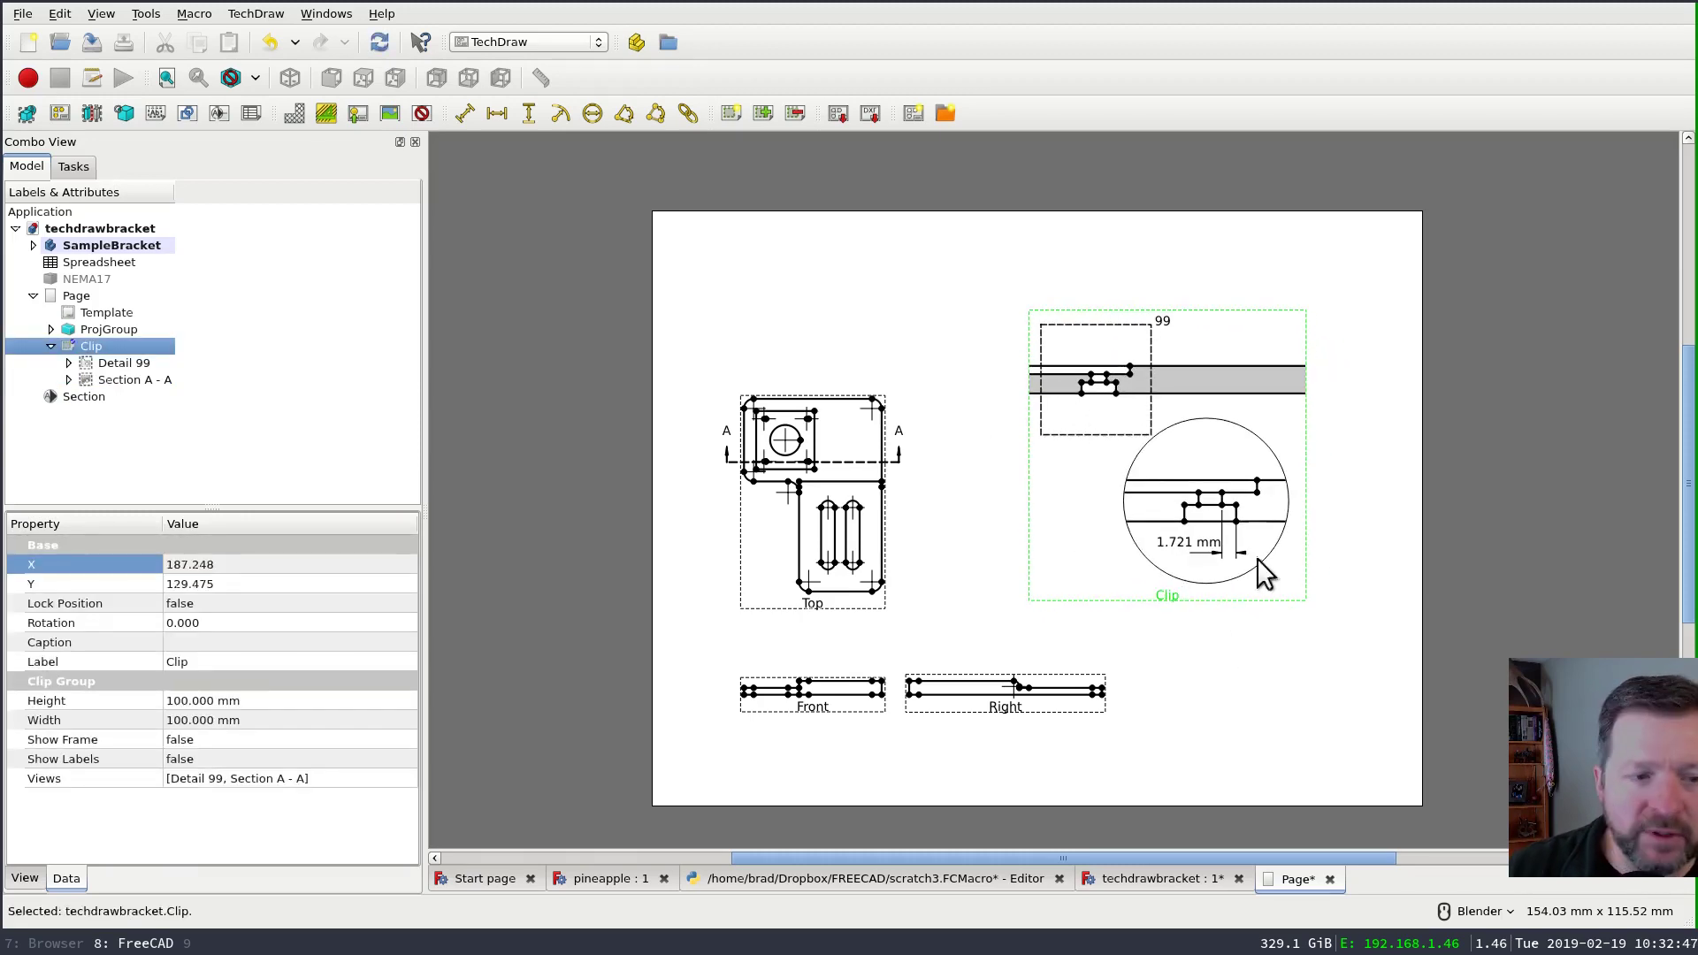